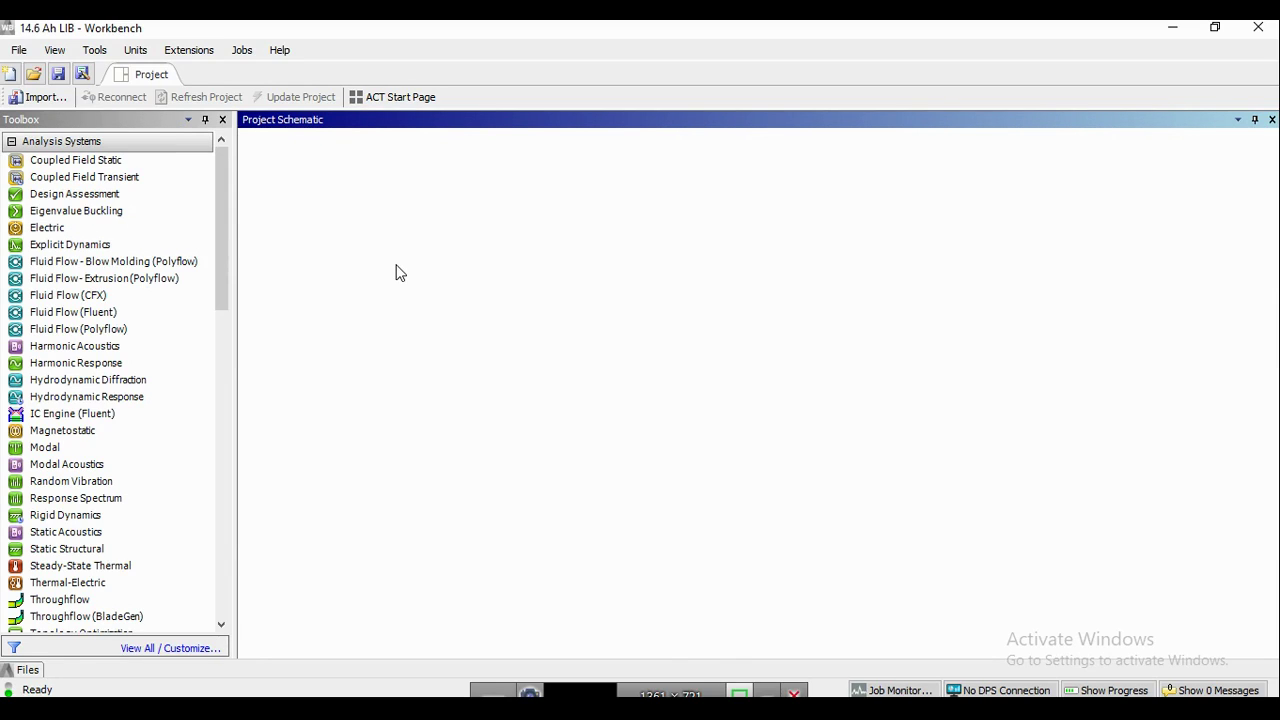
Step: Add a standalone Fluid Flow (Fluent) system to the schematic and name it '14.6 Ah LIB'
click(90, 313)
drag(92, 318, 362, 230)
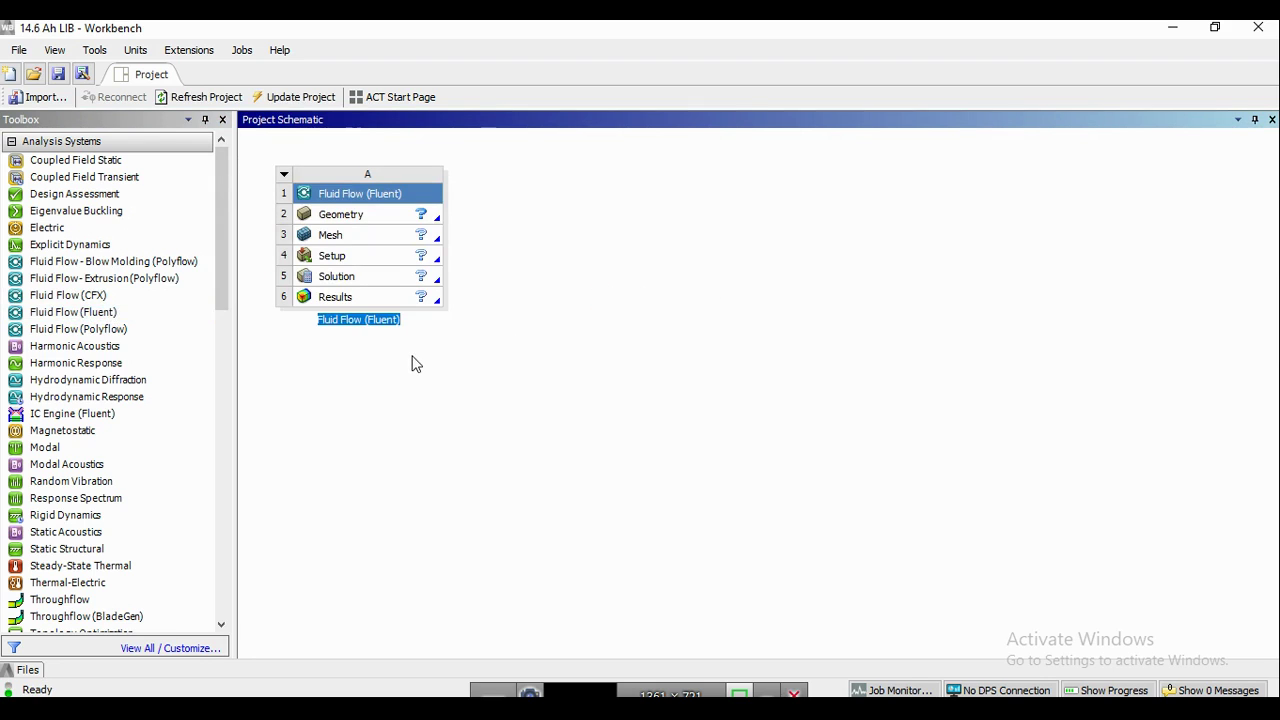
key(BackSpace)
text(14.6)
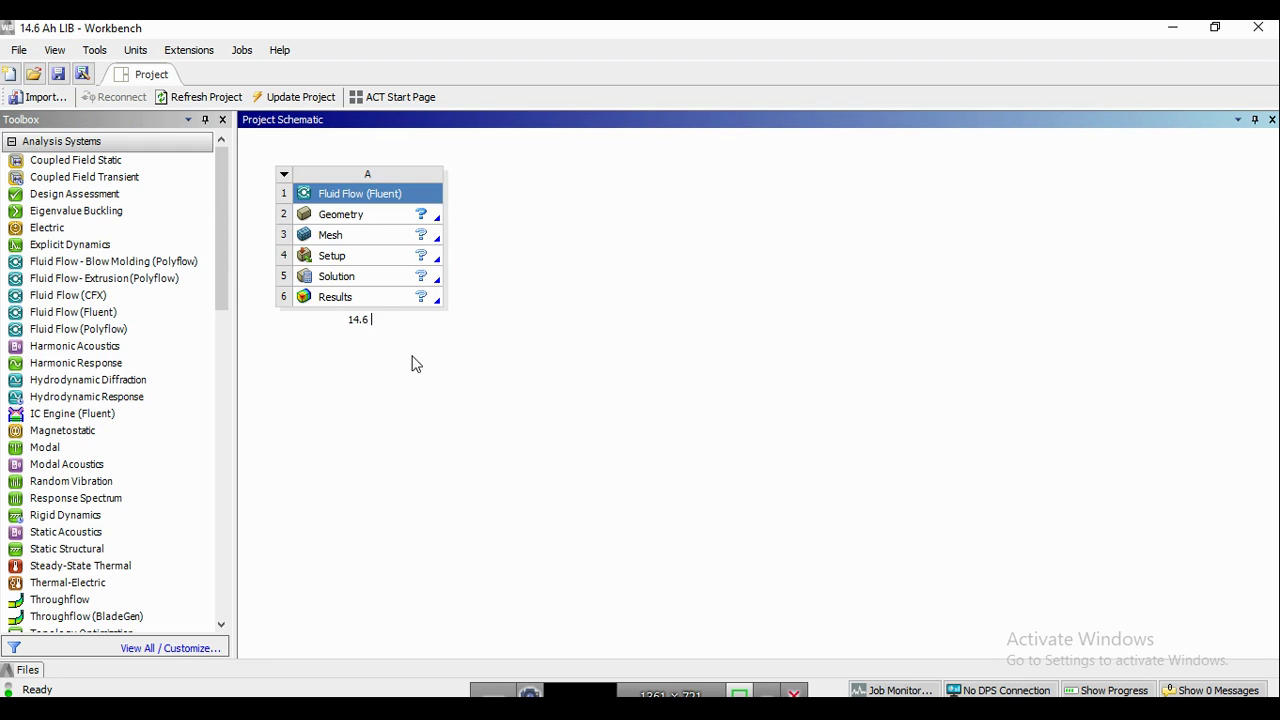
text( Ah LIB)
key(Return)
Step: Start a new DesignModeler geometry from the system's Geometry cell
key(Down)
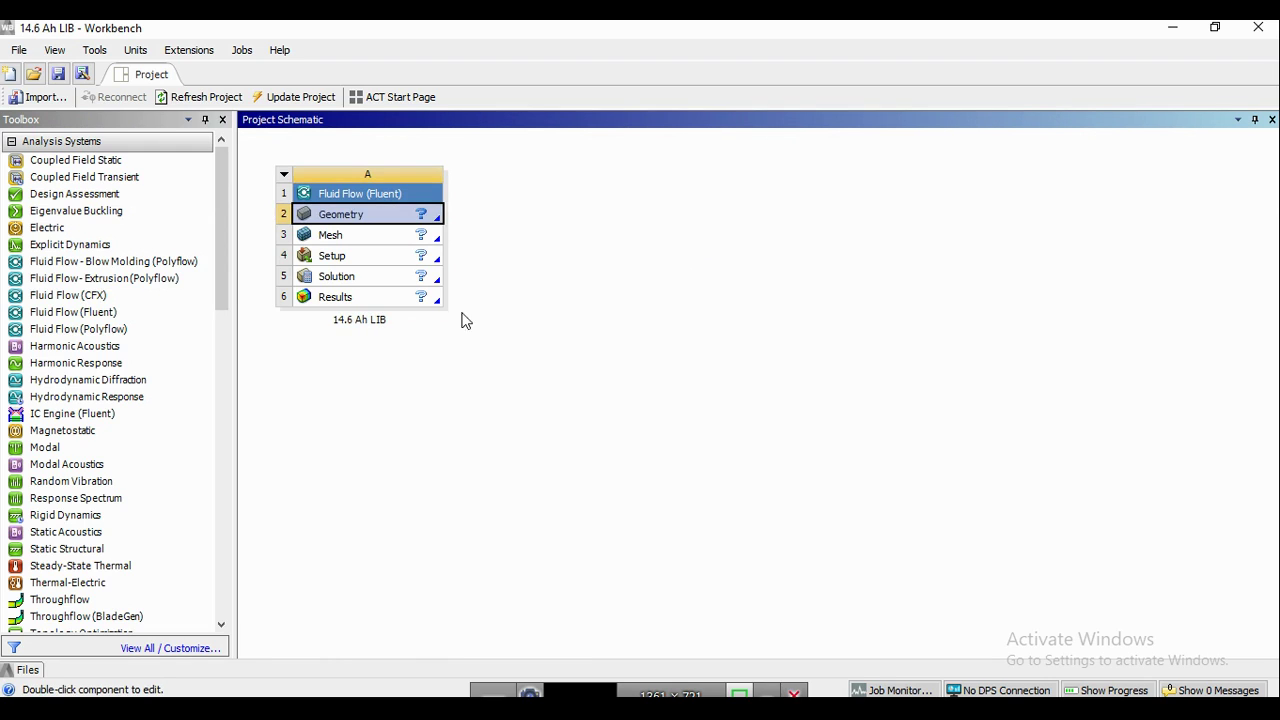
right_click(384, 225)
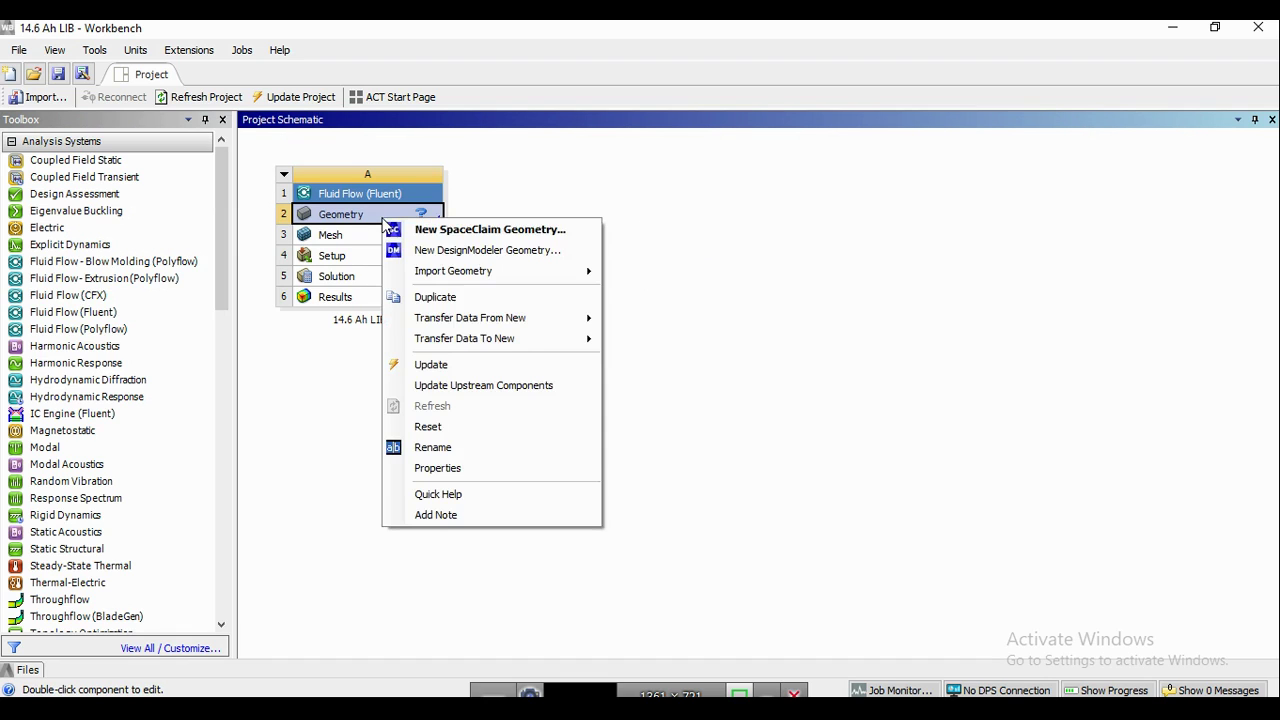
click(535, 250)
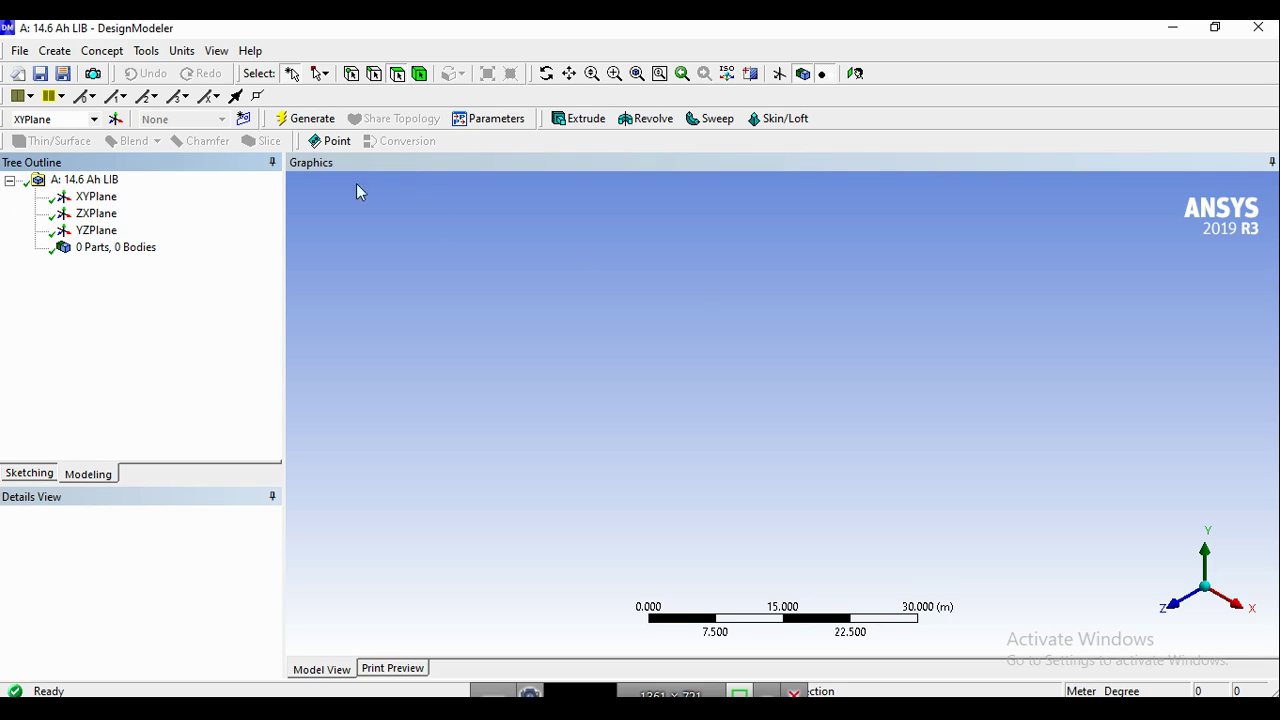
Step: Set the model length units to Millimeter
click(180, 51)
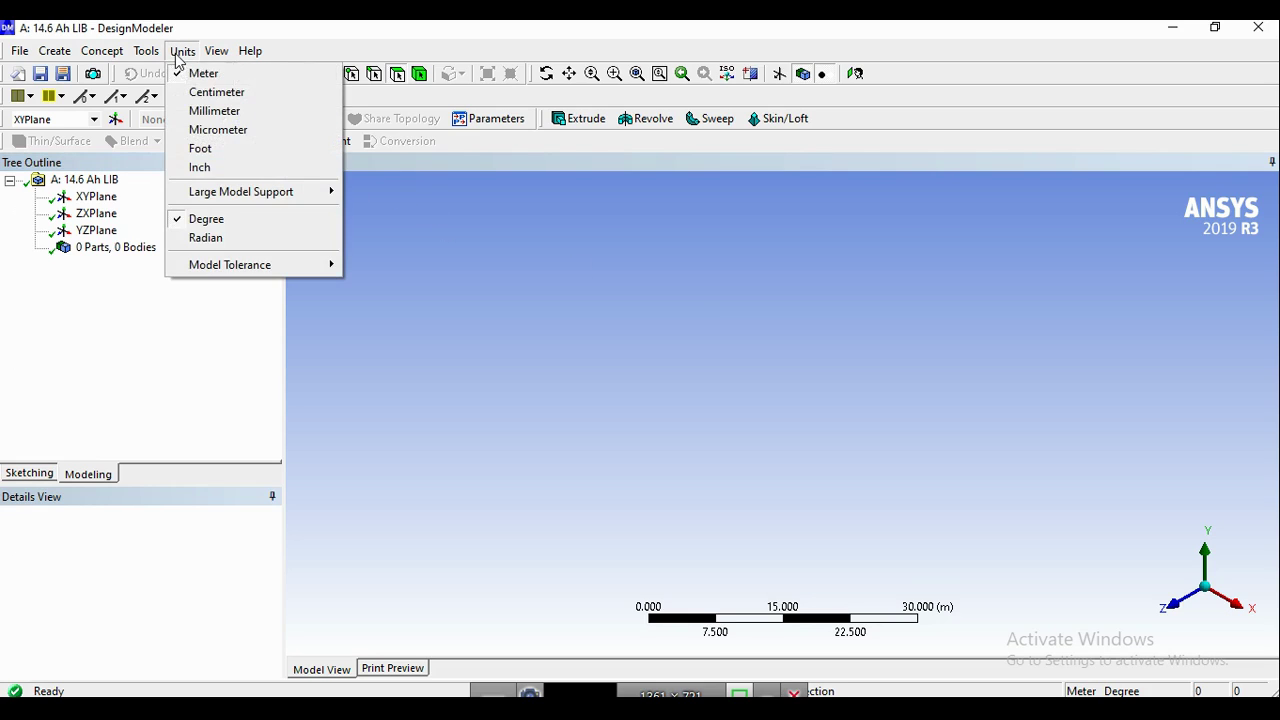
click(279, 112)
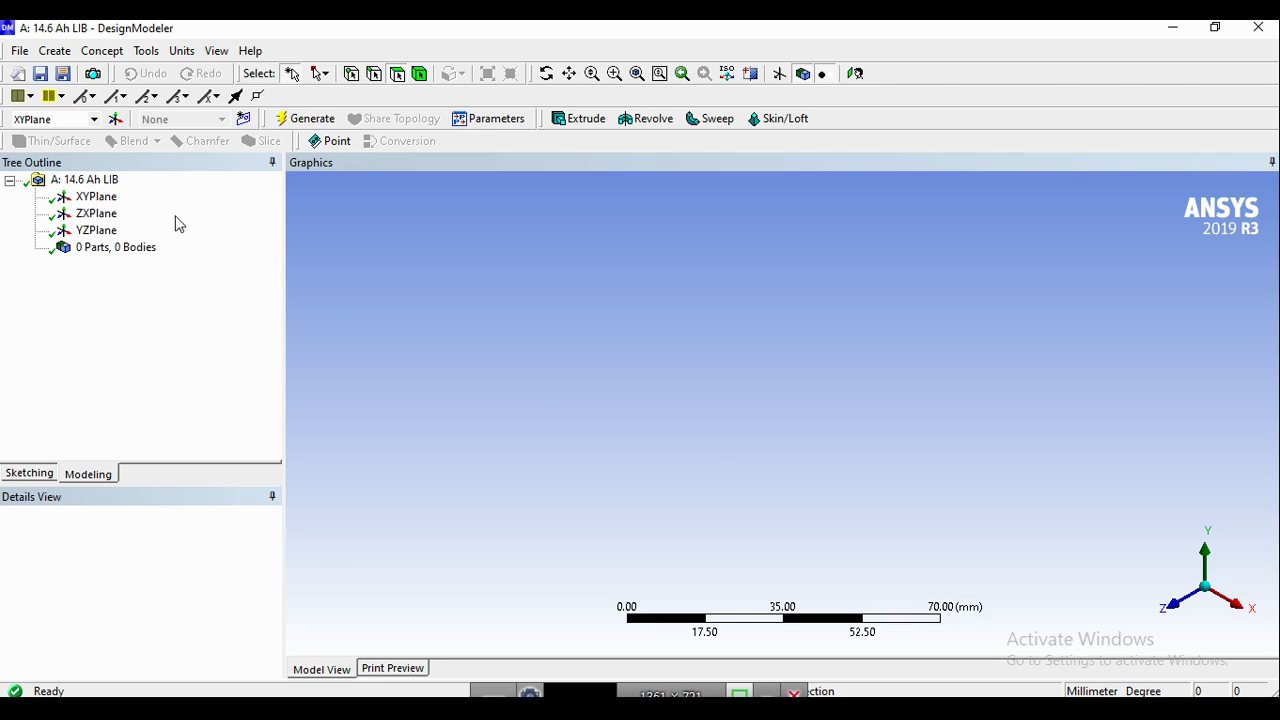
Step: Create a new sketch on the XYPlane and rename it 'active_zone'
click(104, 198)
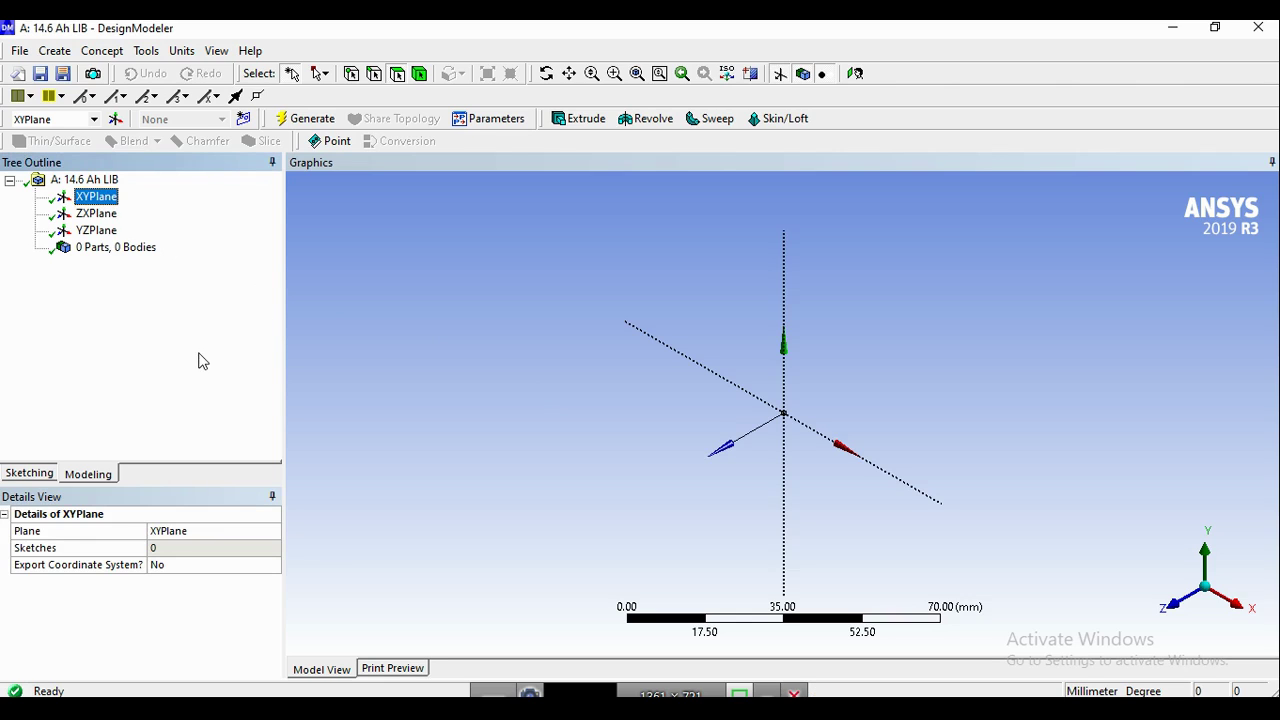
click(243, 118)
right_click(110, 220)
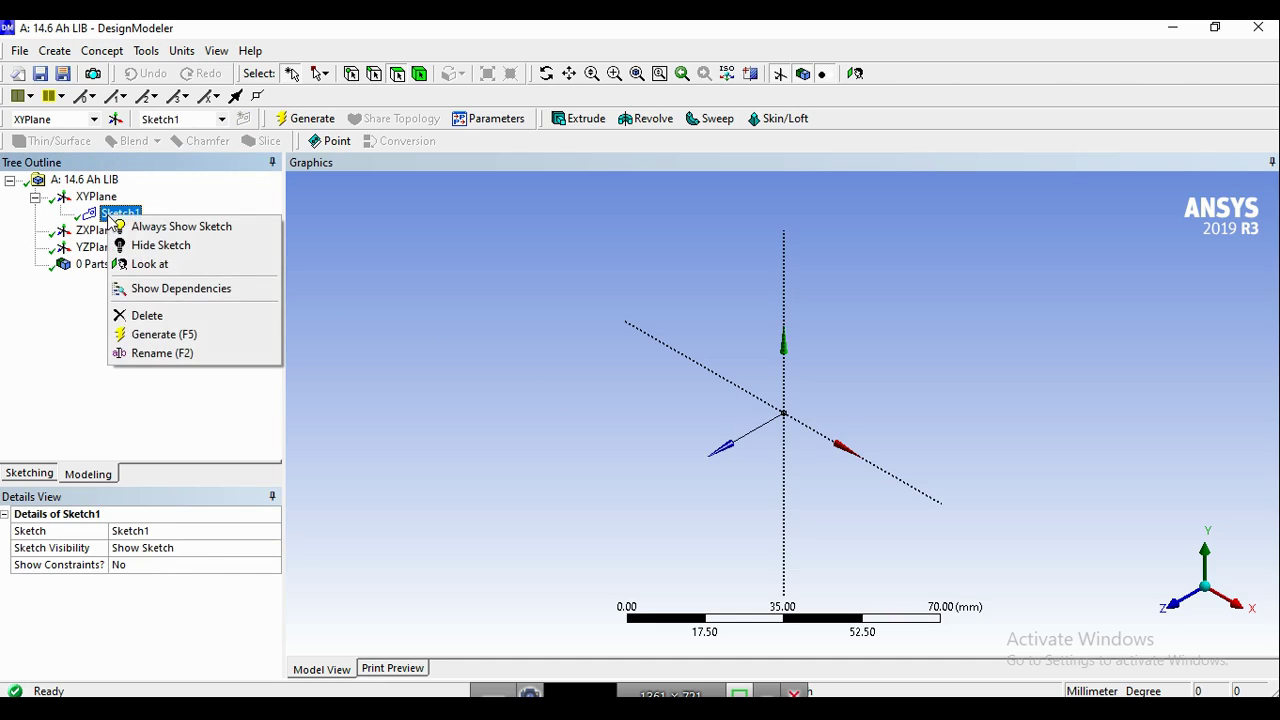
click(172, 358)
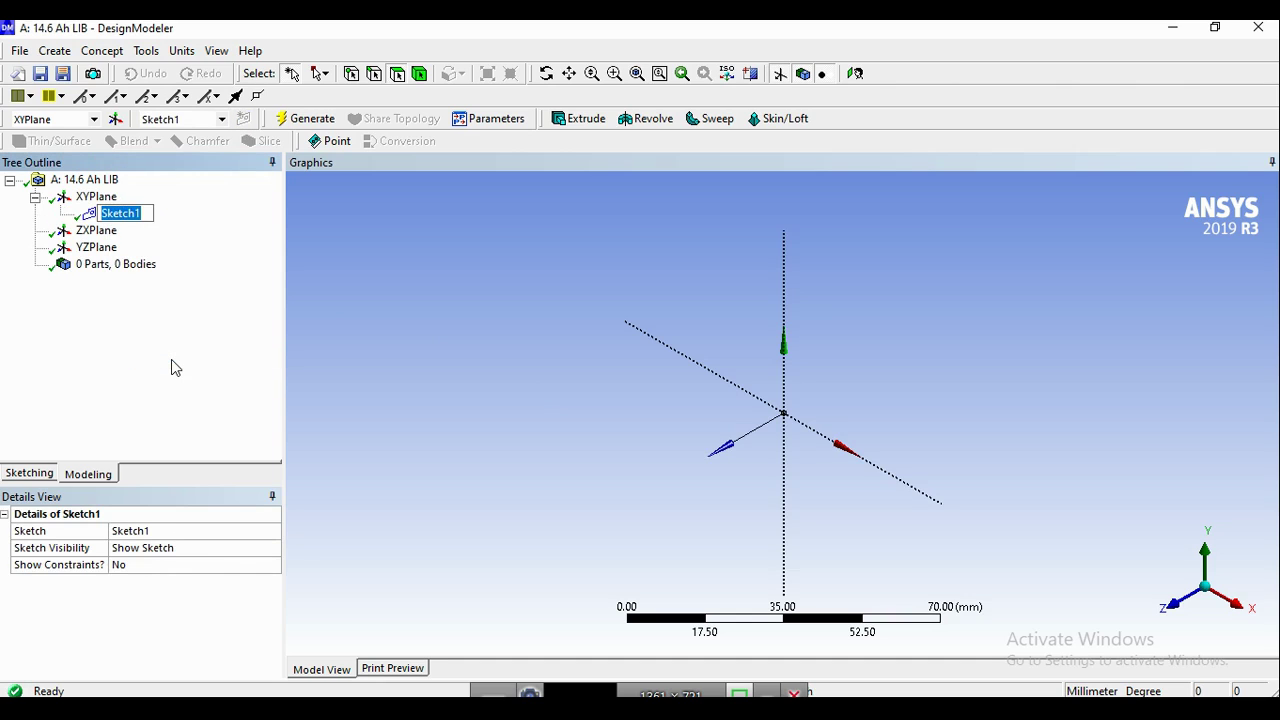
text(active_zone)
key(Return)
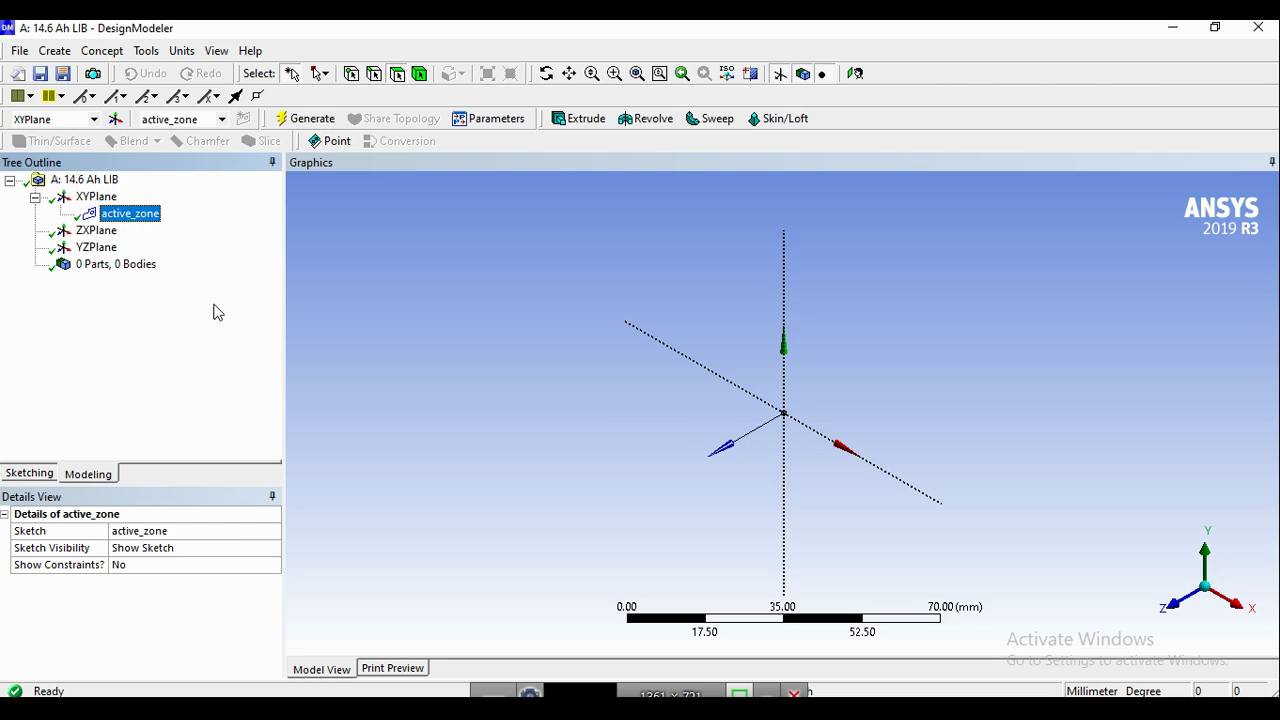
Step: Draw a rectangle in the sketch with its bottom edge on the X axis, straddling the Y axis
click(31, 477)
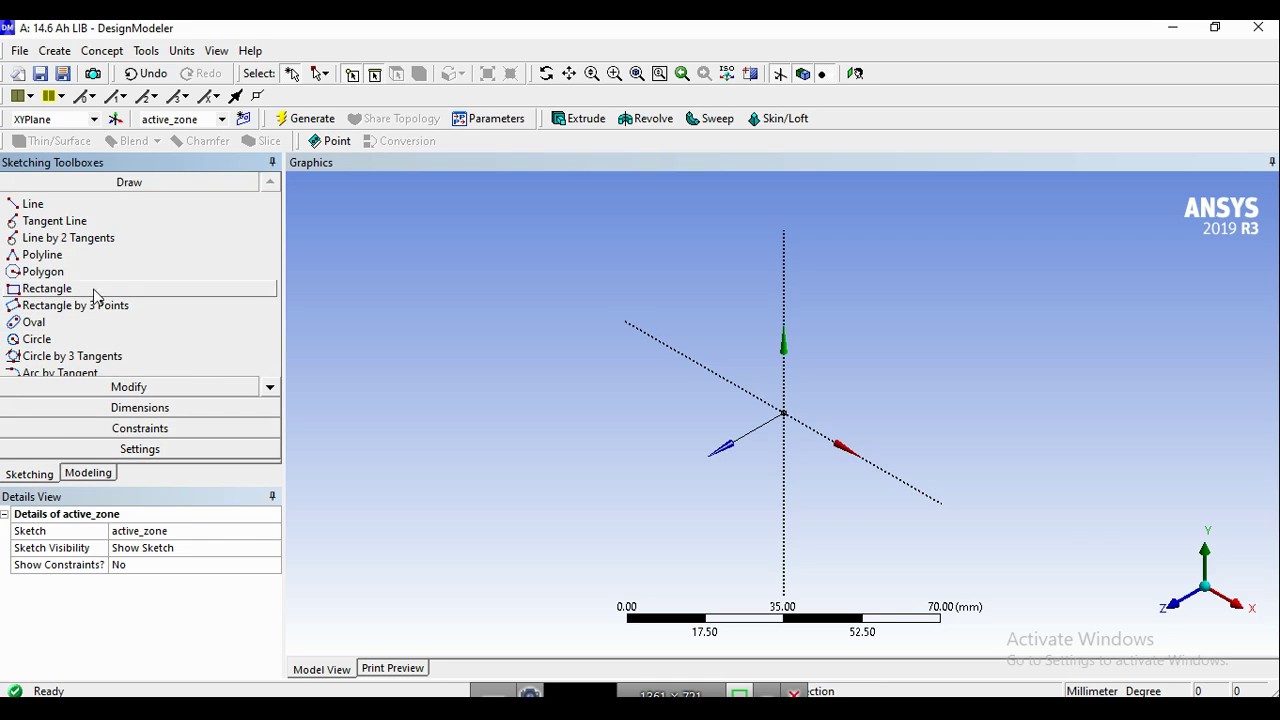
click(1186, 596)
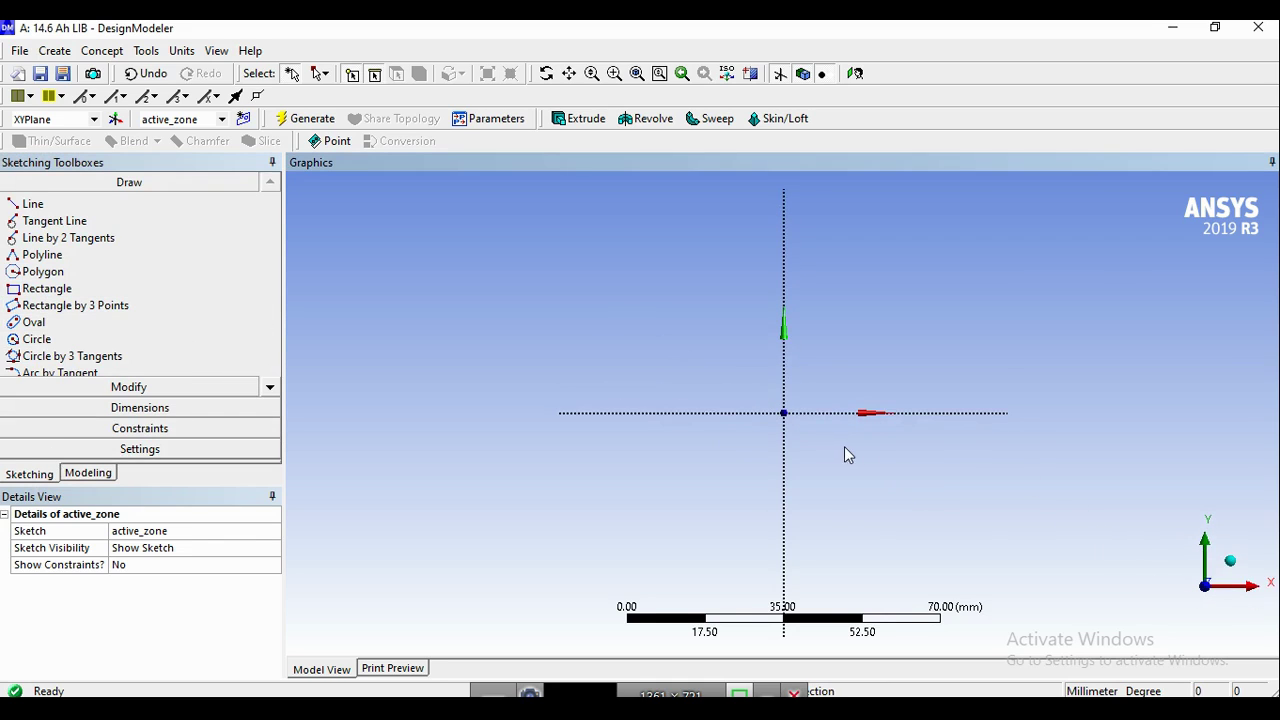
scroll(857, 438, down, 3)
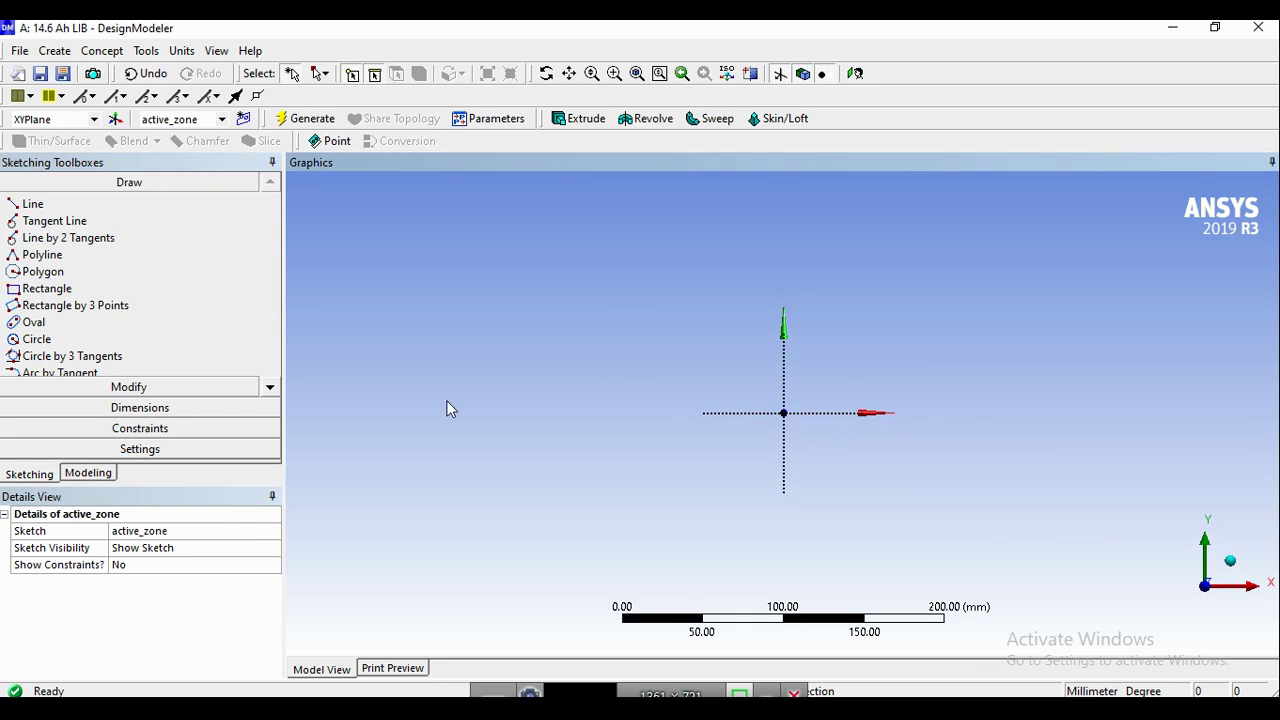
scroll(751, 364, up, 2)
click(47, 288)
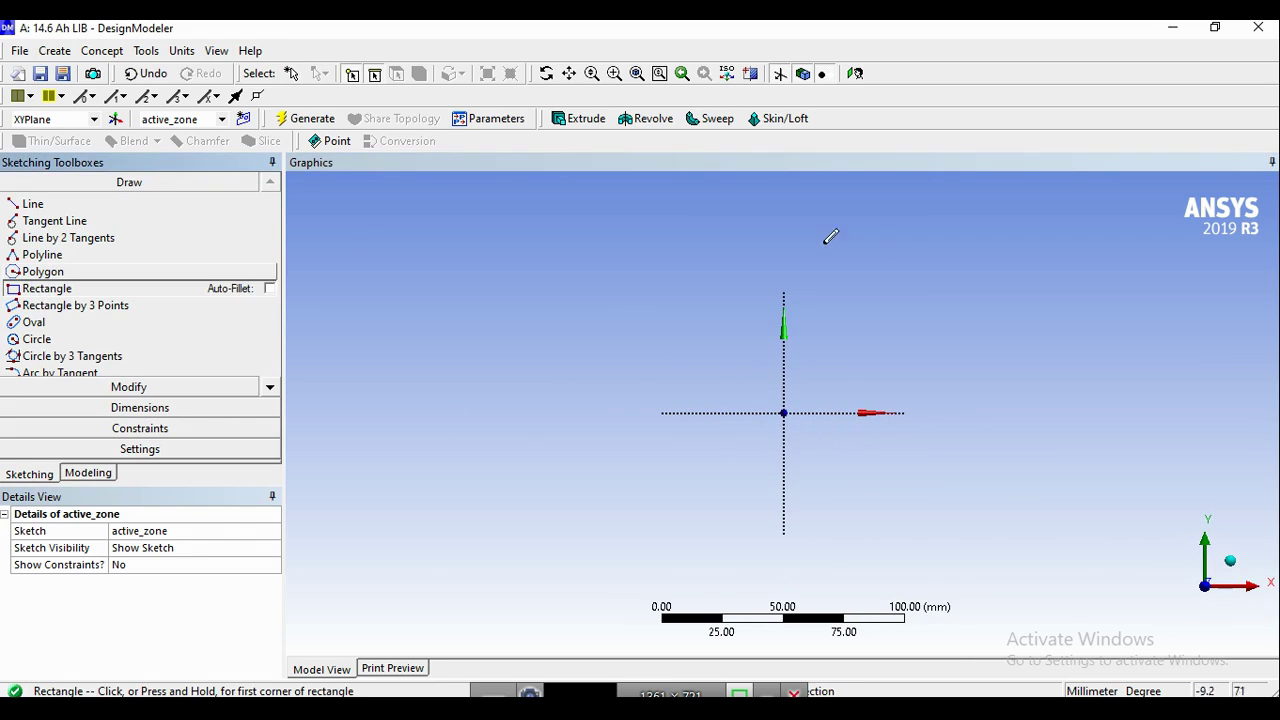
click(722, 323)
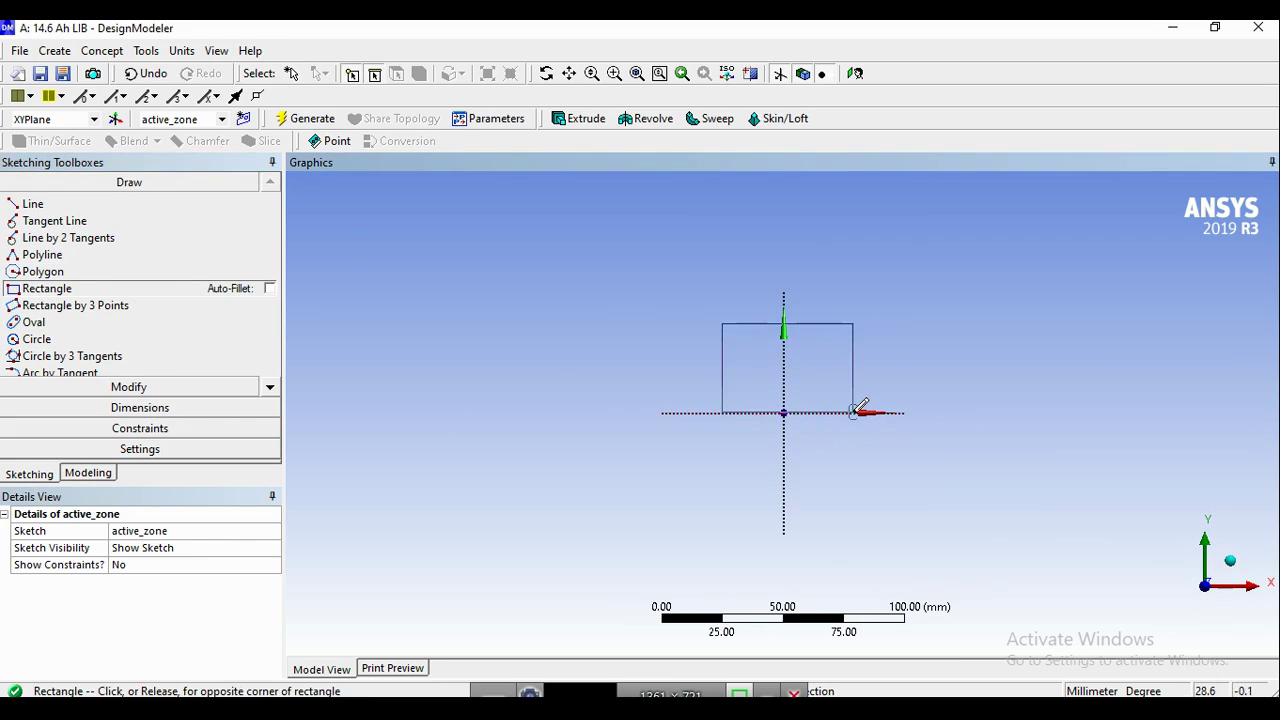
click(853, 412)
scroll(907, 316, up, 1)
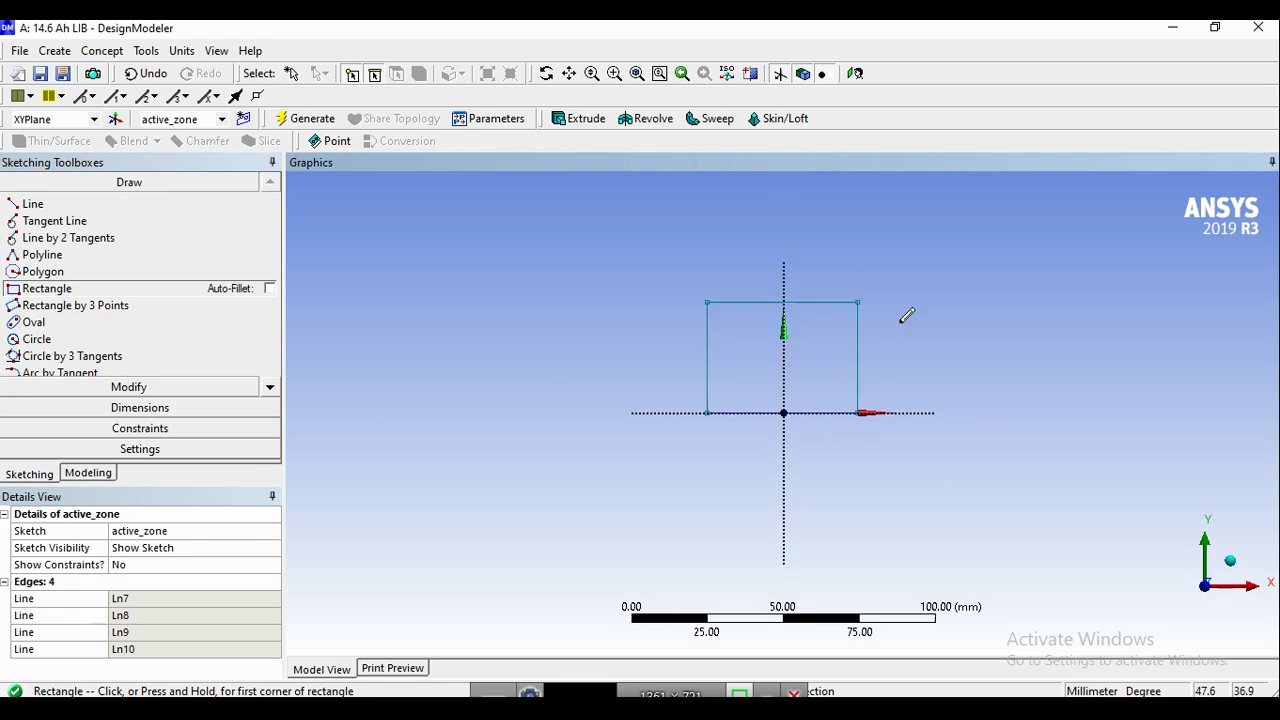
scroll(900, 312, up, 2)
click(568, 73)
drag(566, 229, 551, 329)
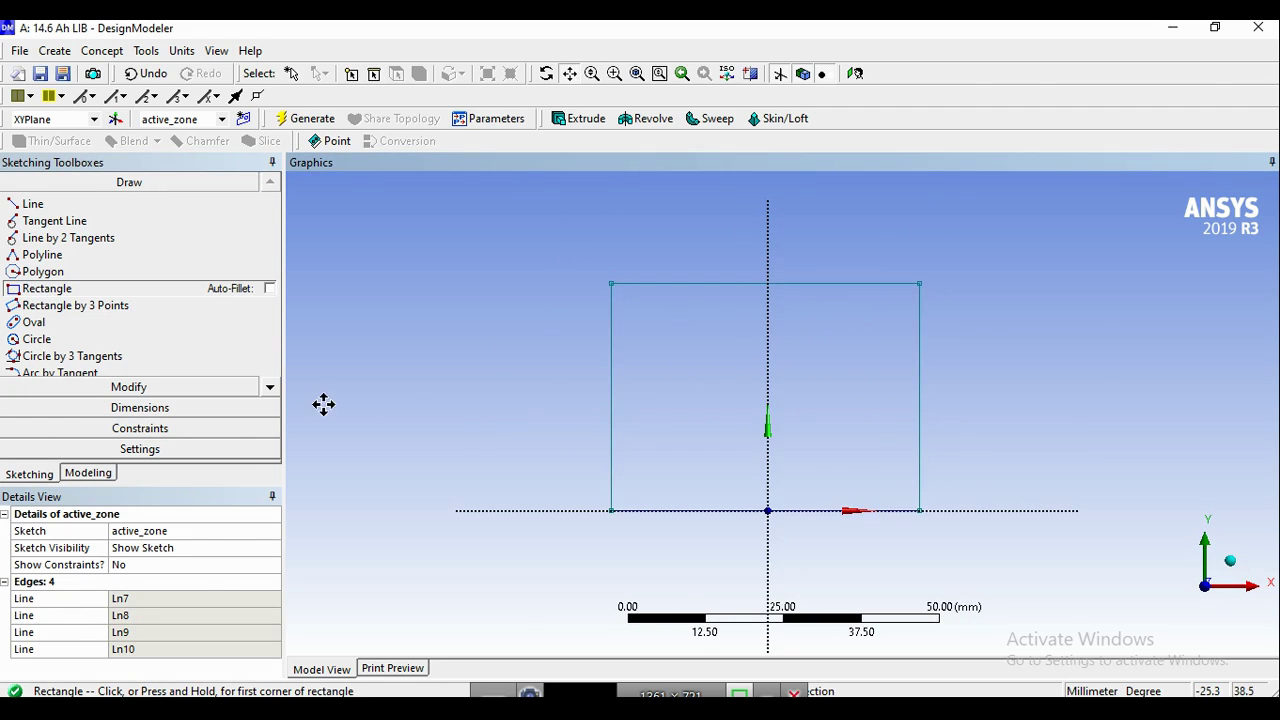
Step: Dimension the rectangle's left and right edges 72.5 mm from the Y axis (L1, L2)
click(140, 407)
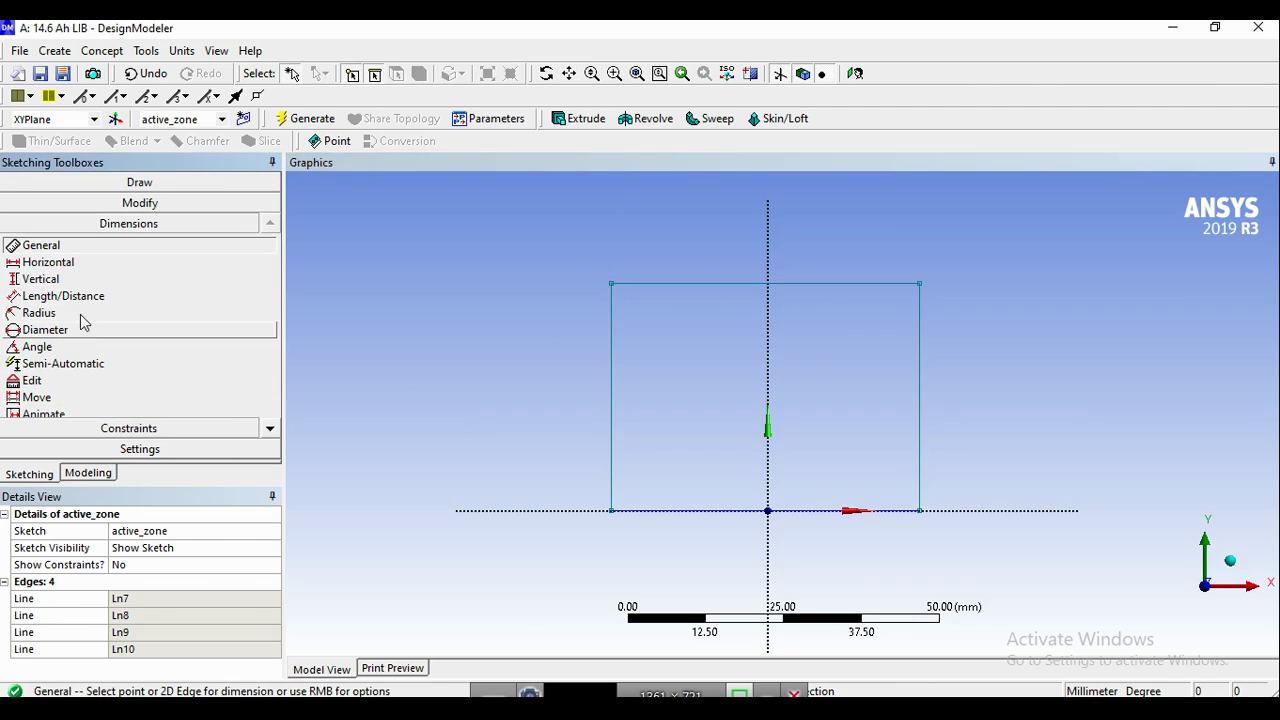
click(75, 296)
click(612, 360)
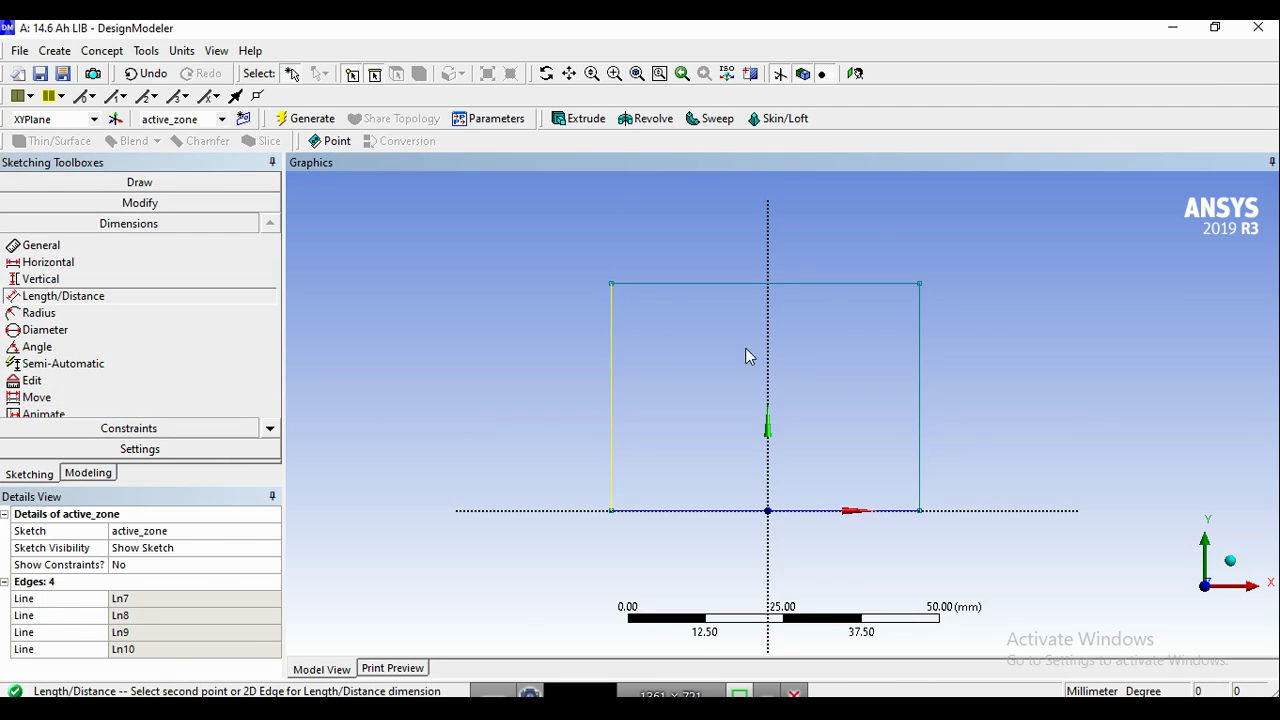
click(766, 345)
click(447, 350)
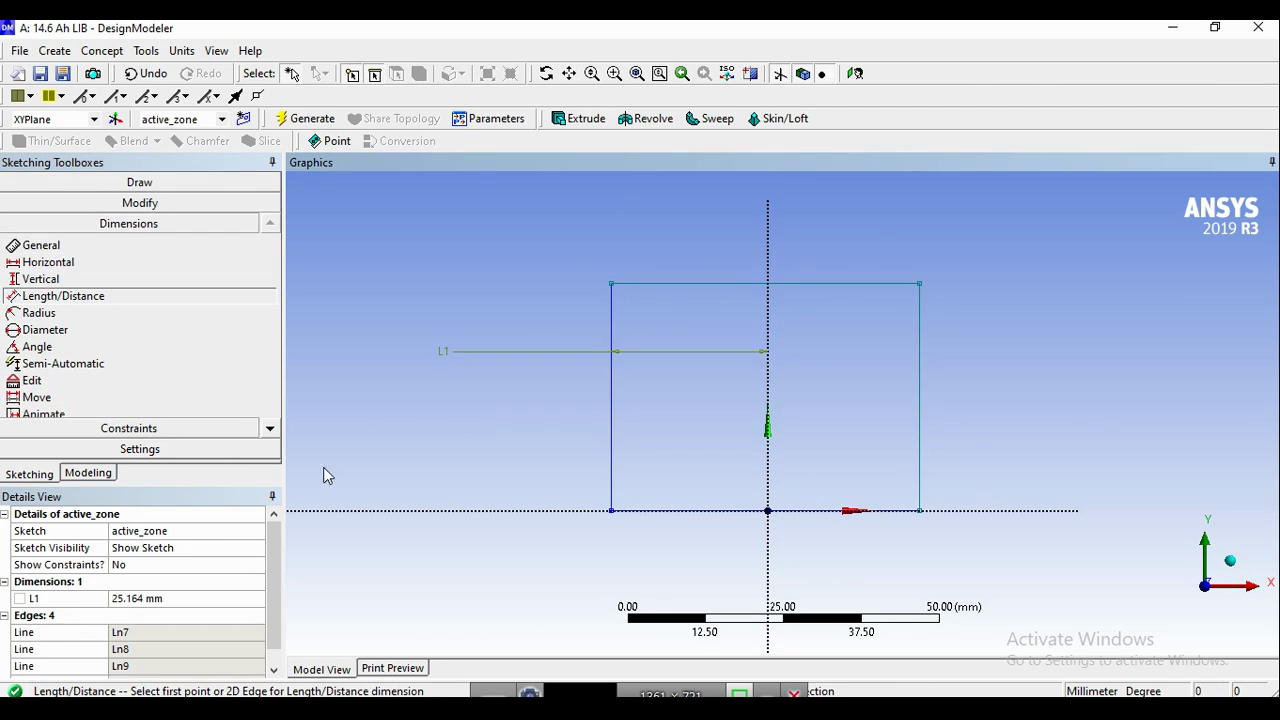
click(136, 598)
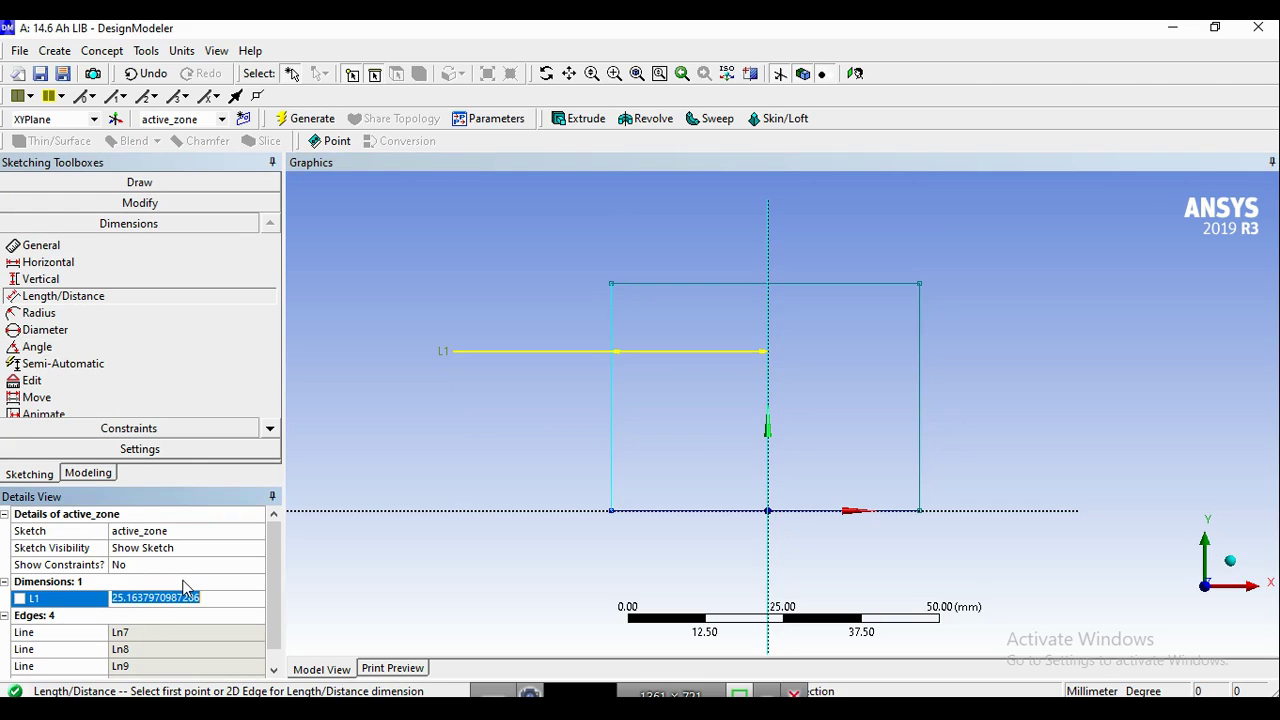
text(72.5)
key(Return)
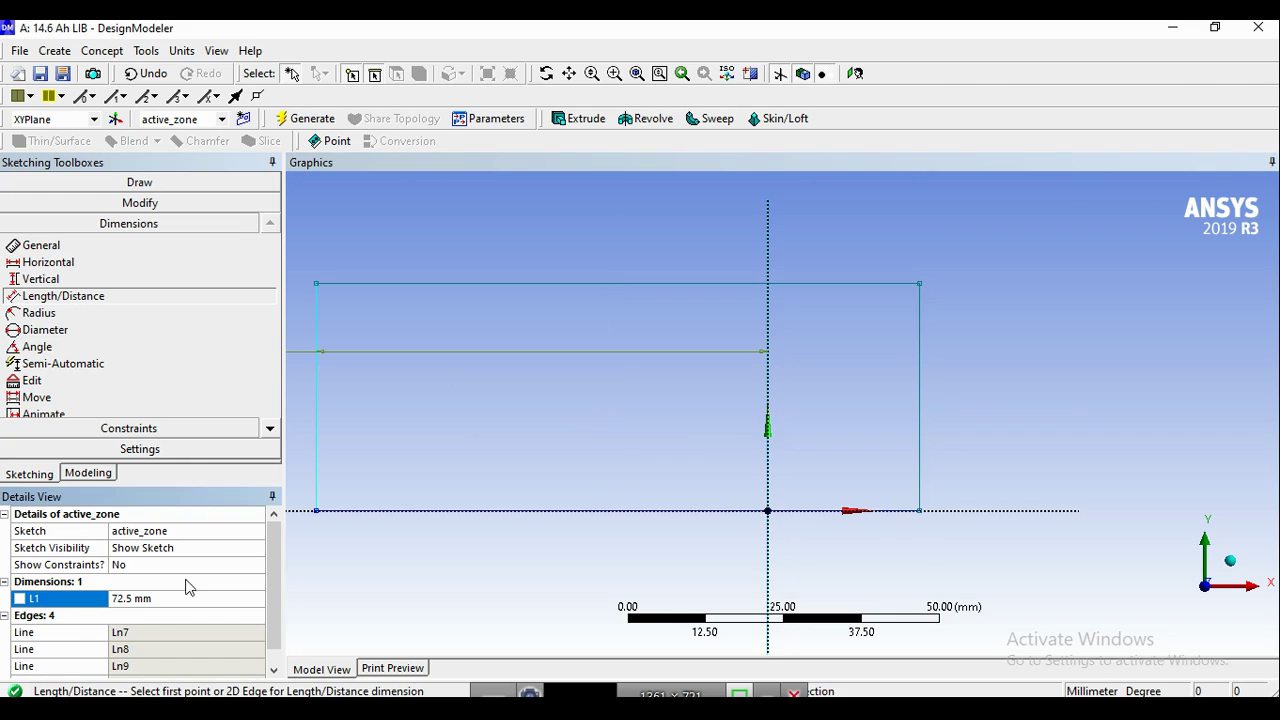
click(907, 345)
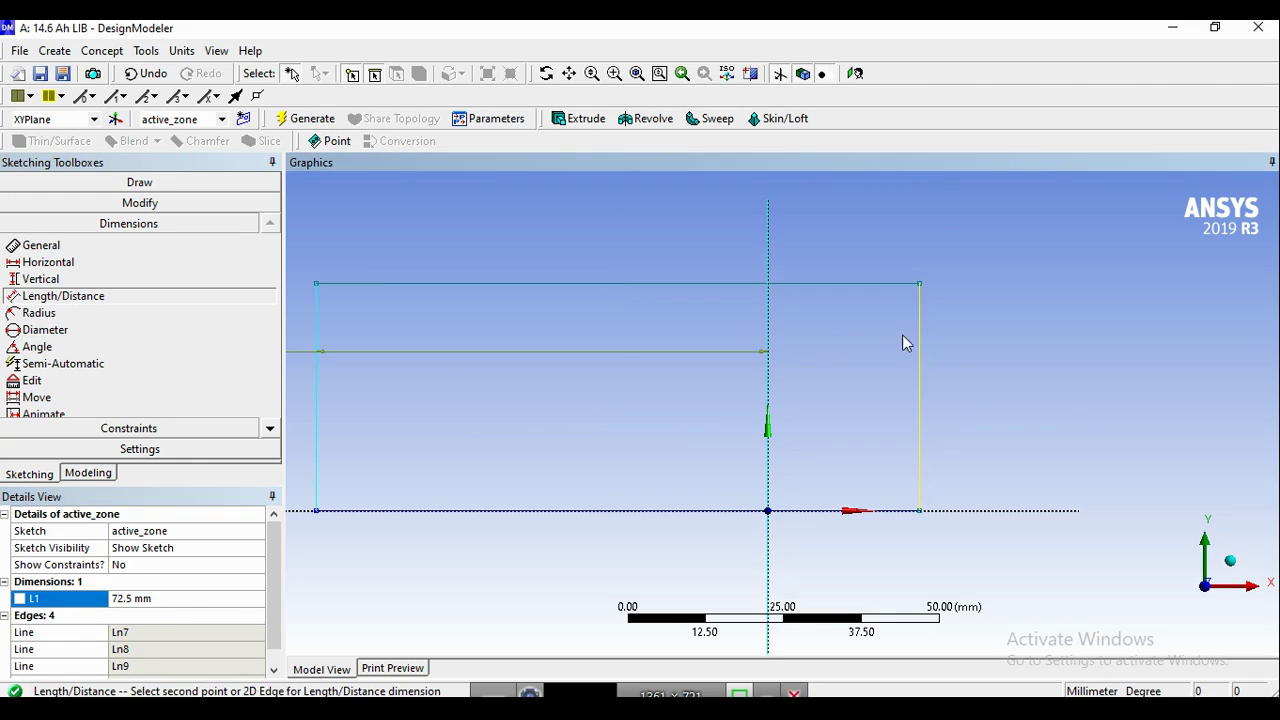
click(772, 352)
click(1050, 344)
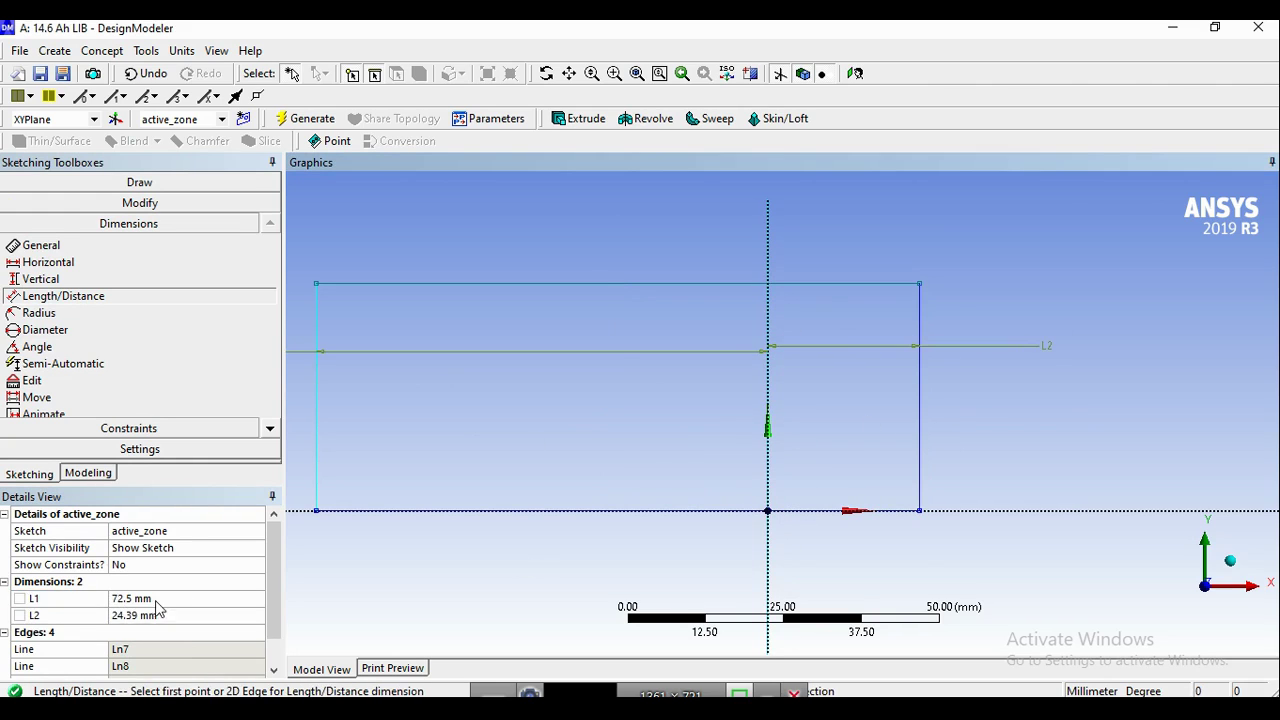
click(157, 615)
text(72.5)
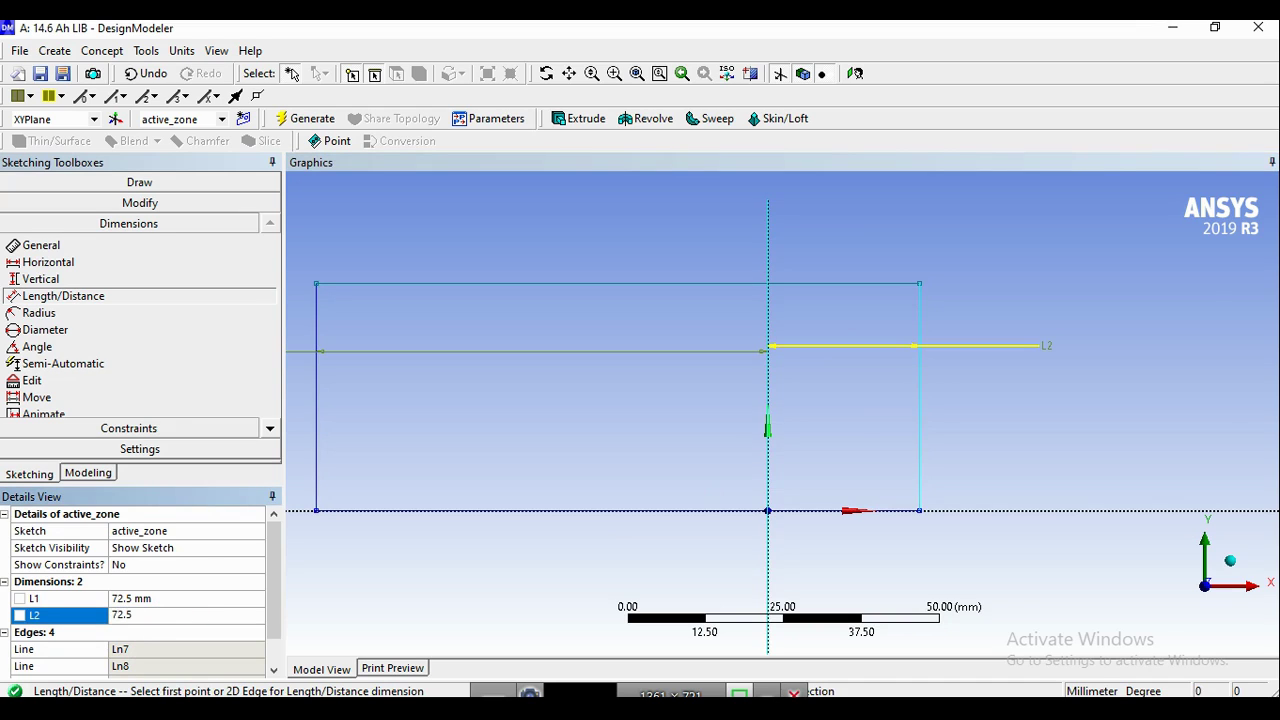
key(Return)
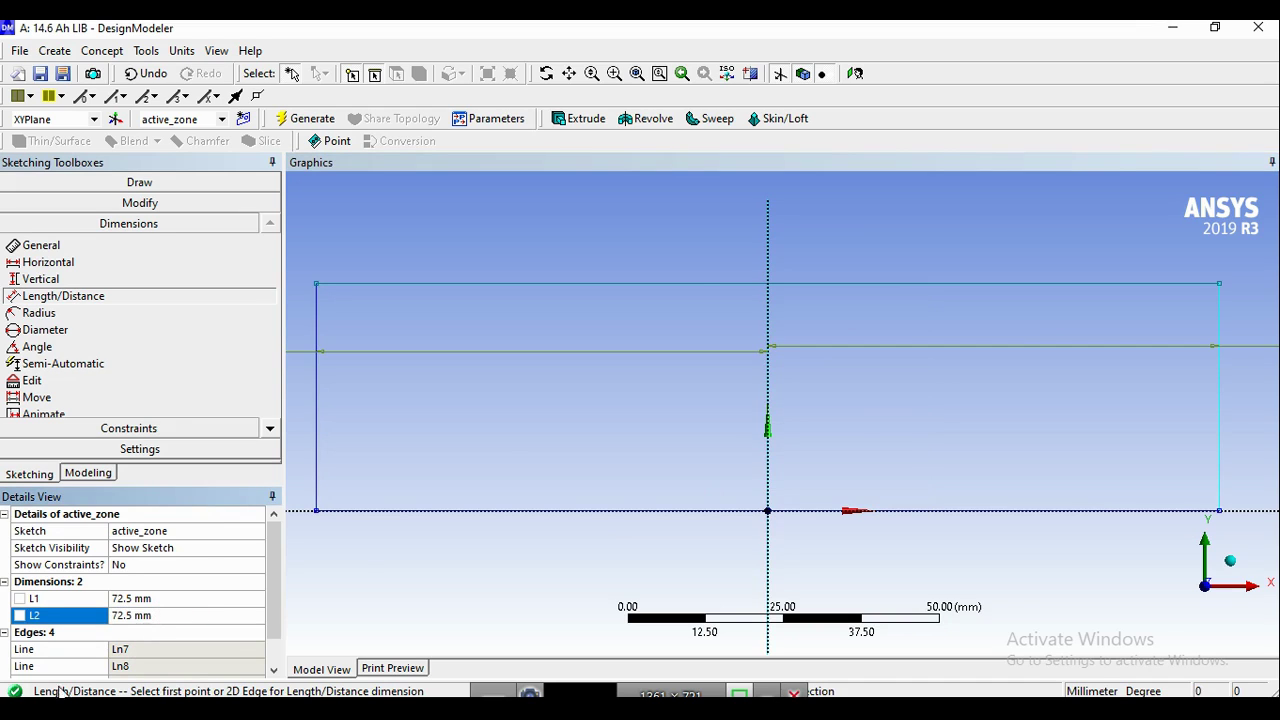
Step: Add the rectangle's vertical height dimension L3 and set it to 192 mm
click(696, 283)
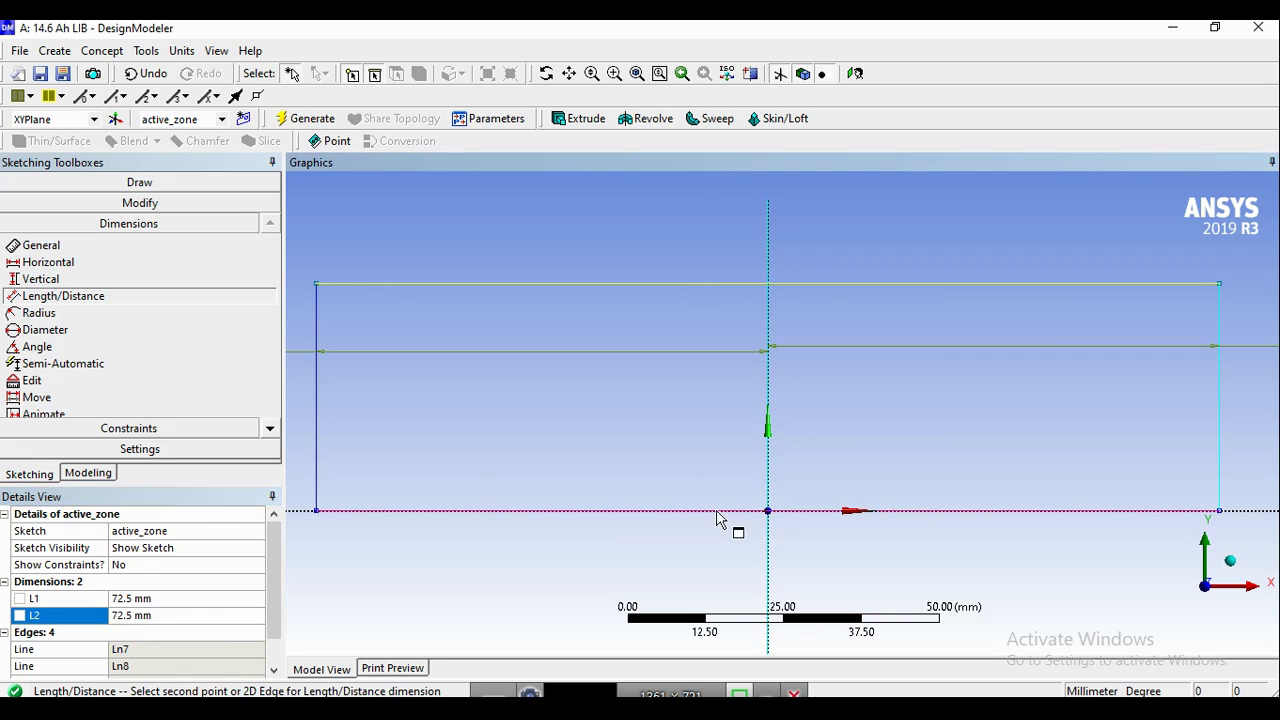
click(722, 510)
click(522, 408)
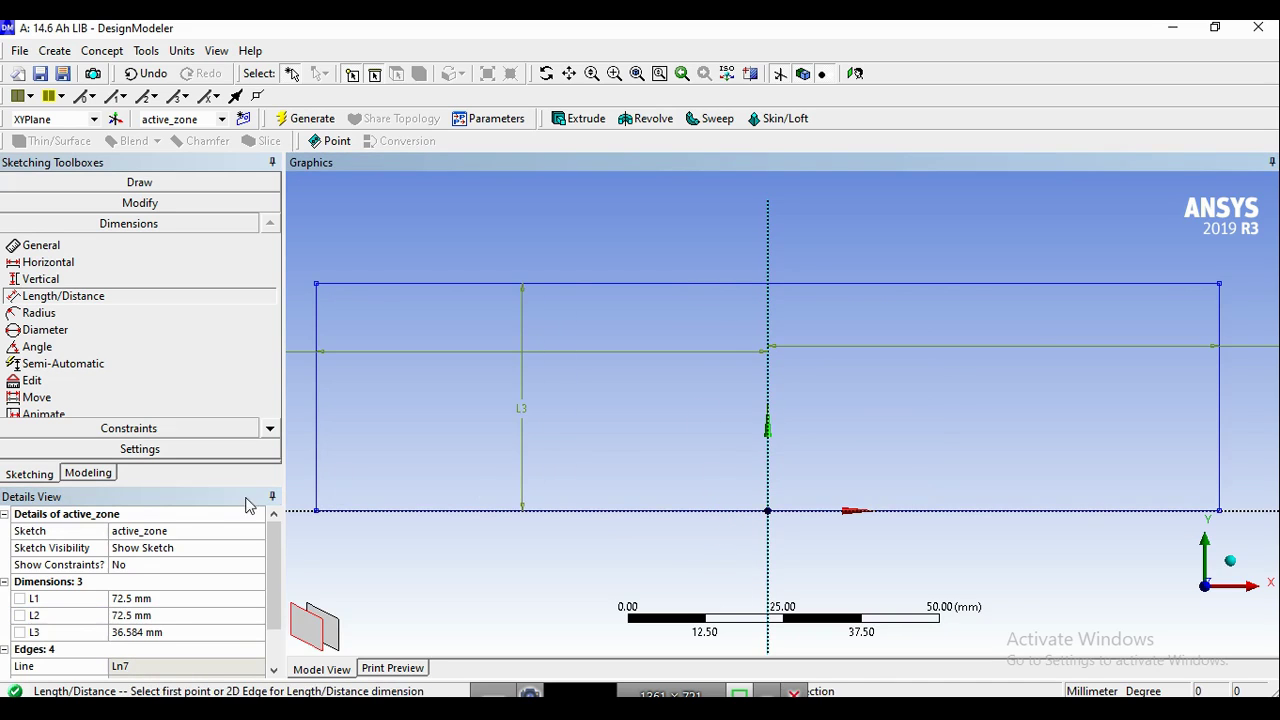
click(150, 632)
text(192)
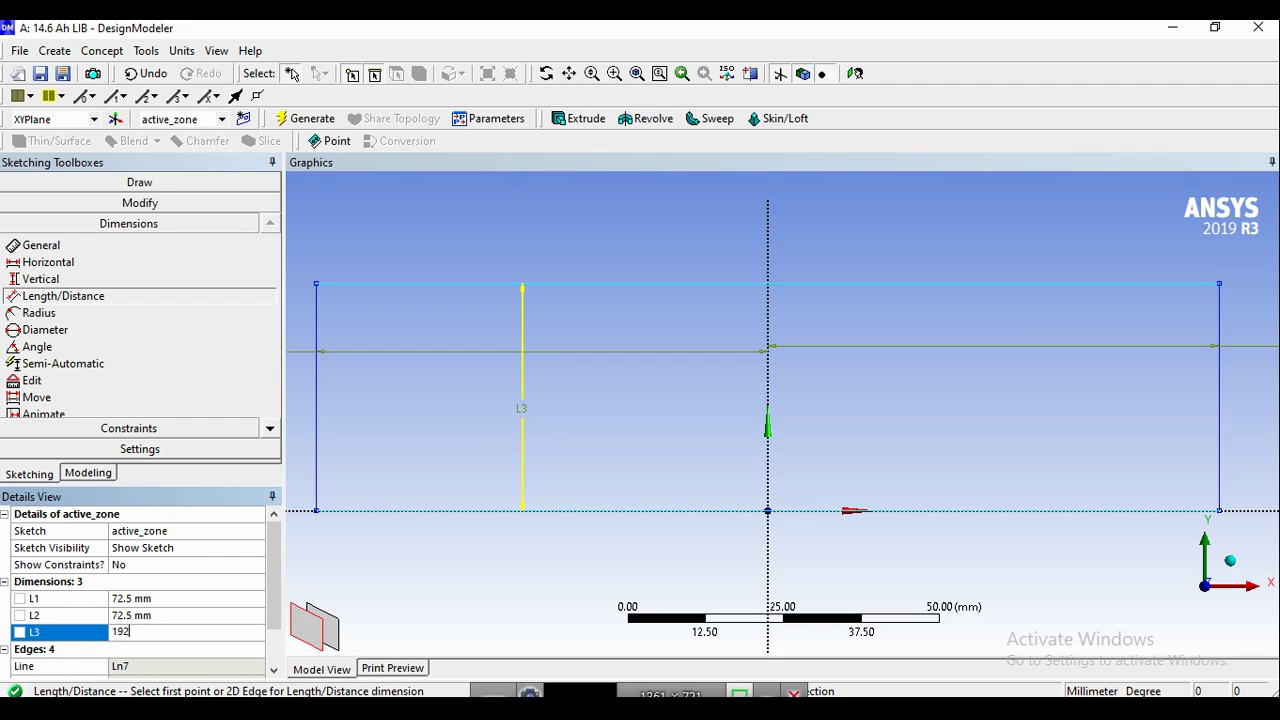
key(Return)
scroll(700, 300, down, 5)
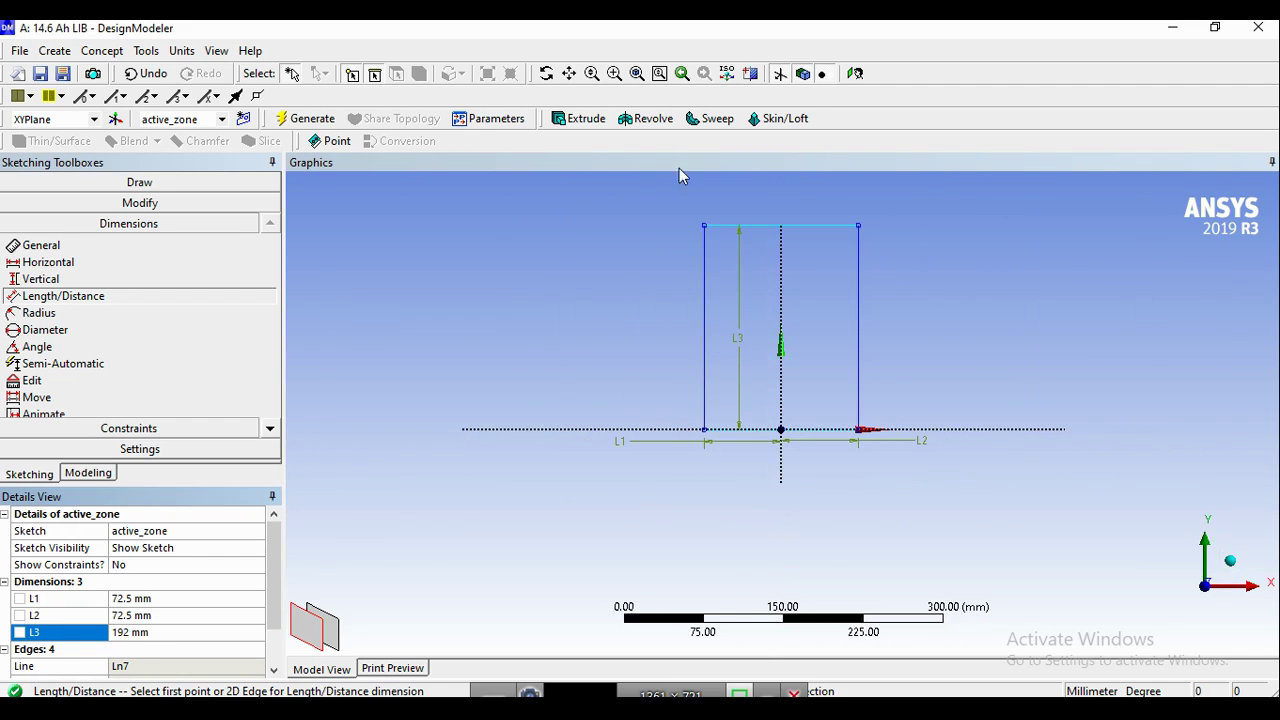
click(568, 73)
drag(657, 214, 595, 288)
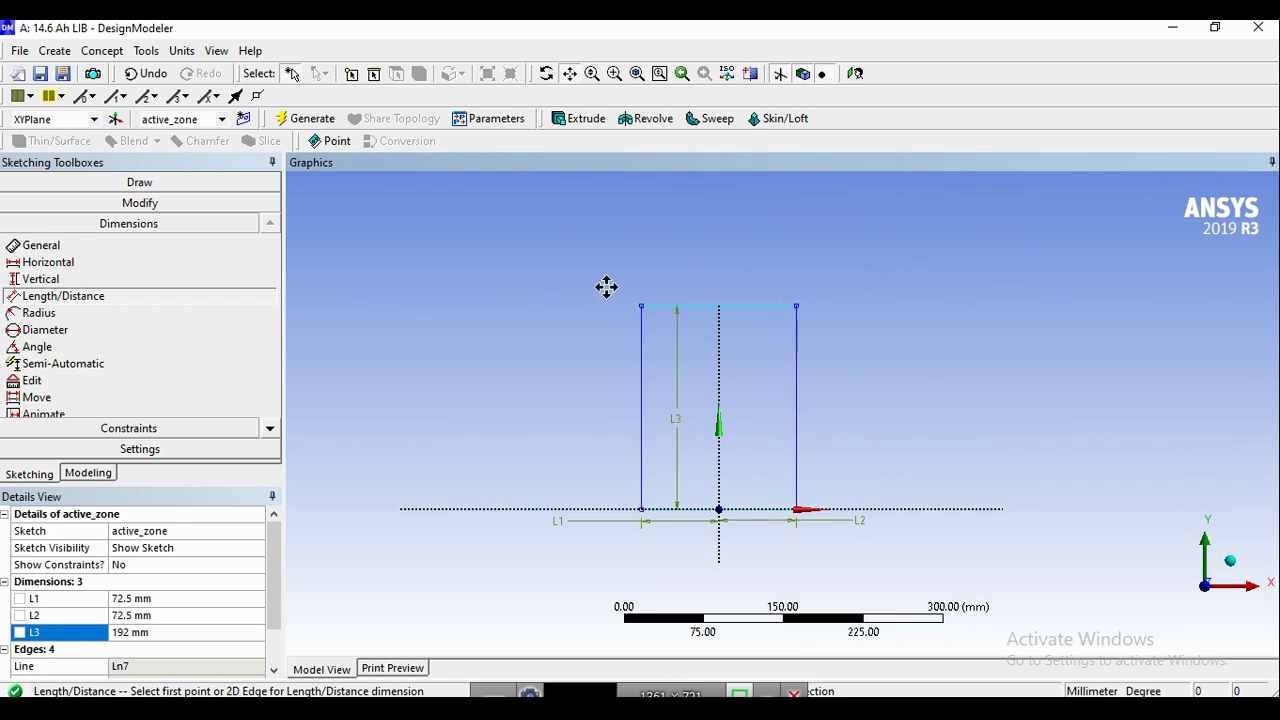
scroll(686, 371, up, 1)
drag(686, 371, 769, 343)
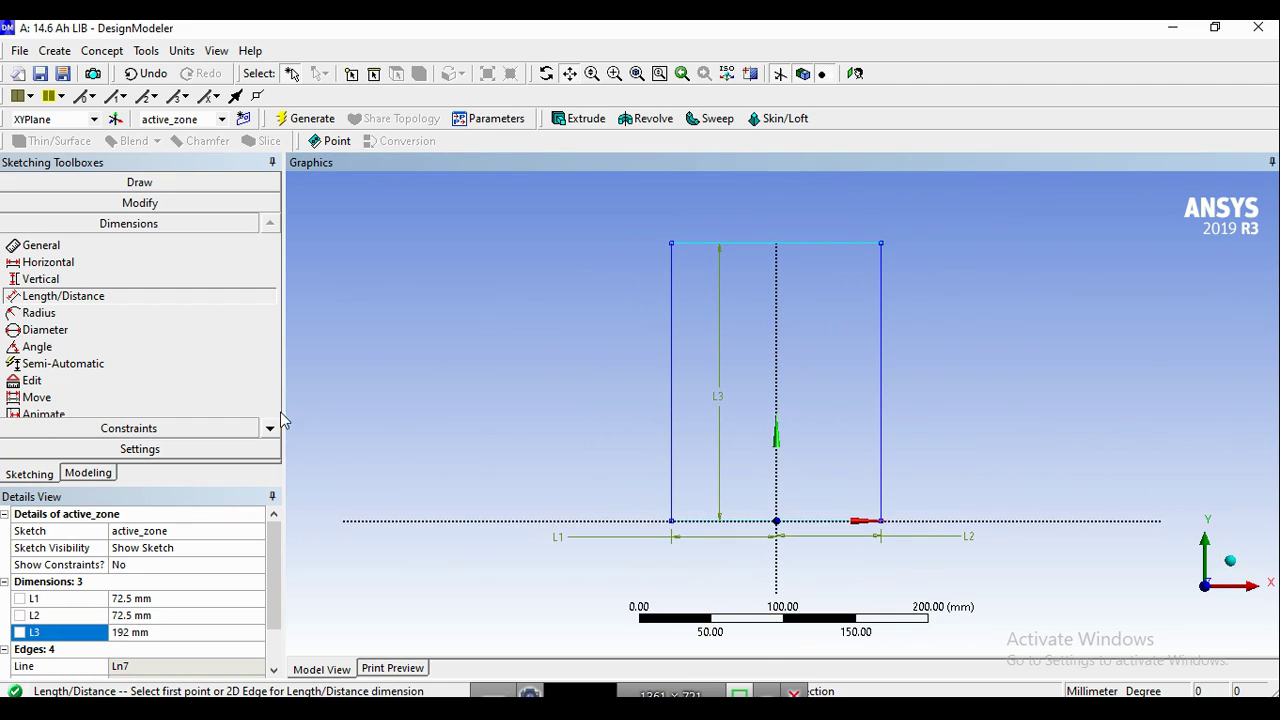
Step: Define an Extrude1 feature on the active_zone sketch with a 2 mm depth
click(88, 473)
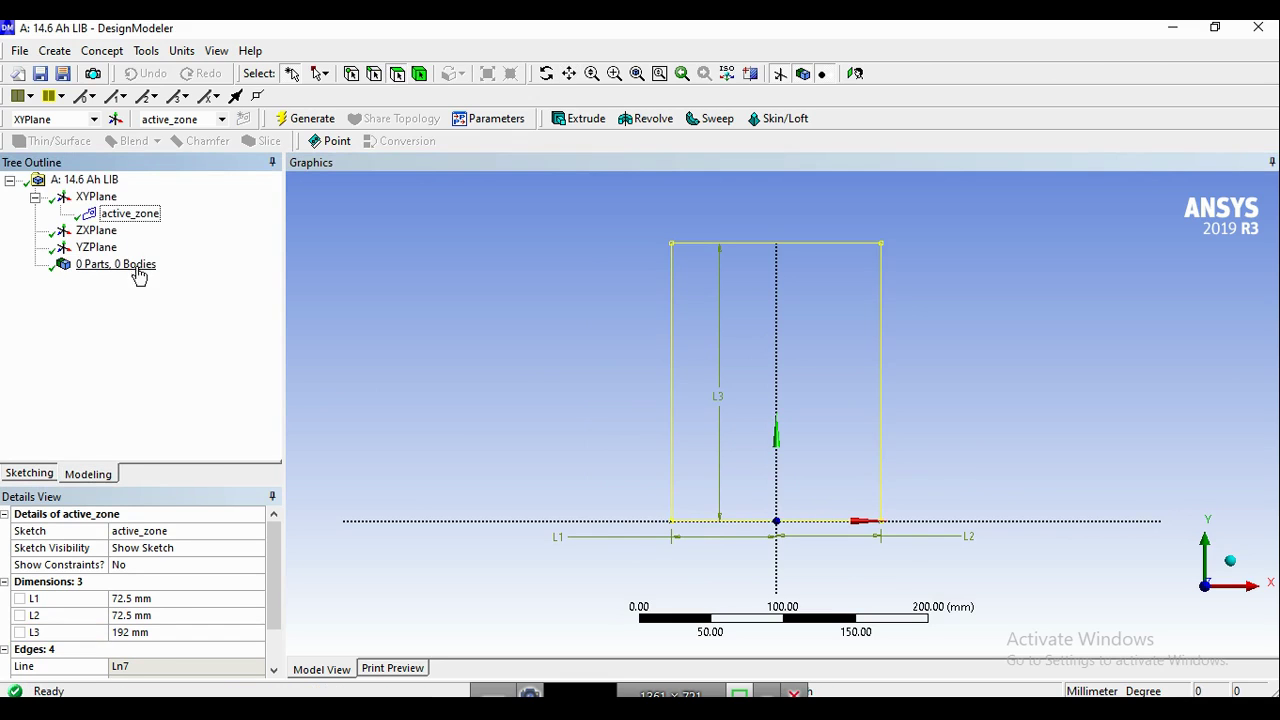
click(55, 51)
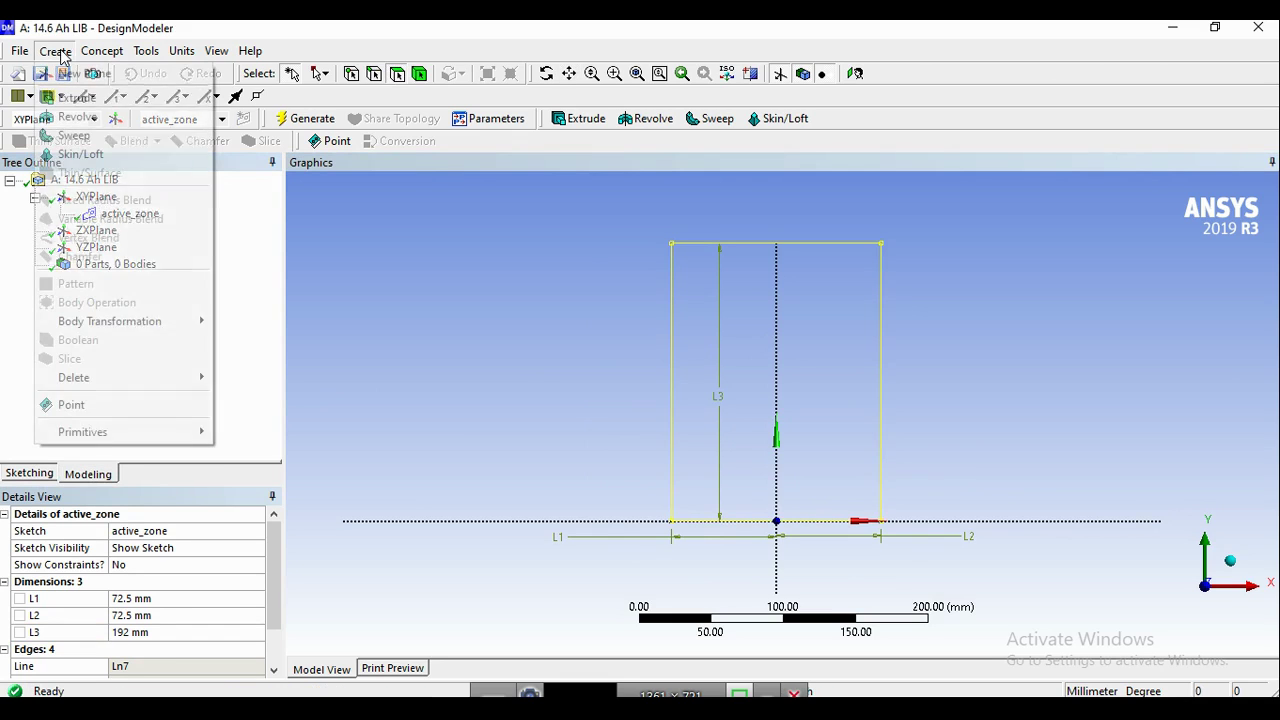
click(90, 98)
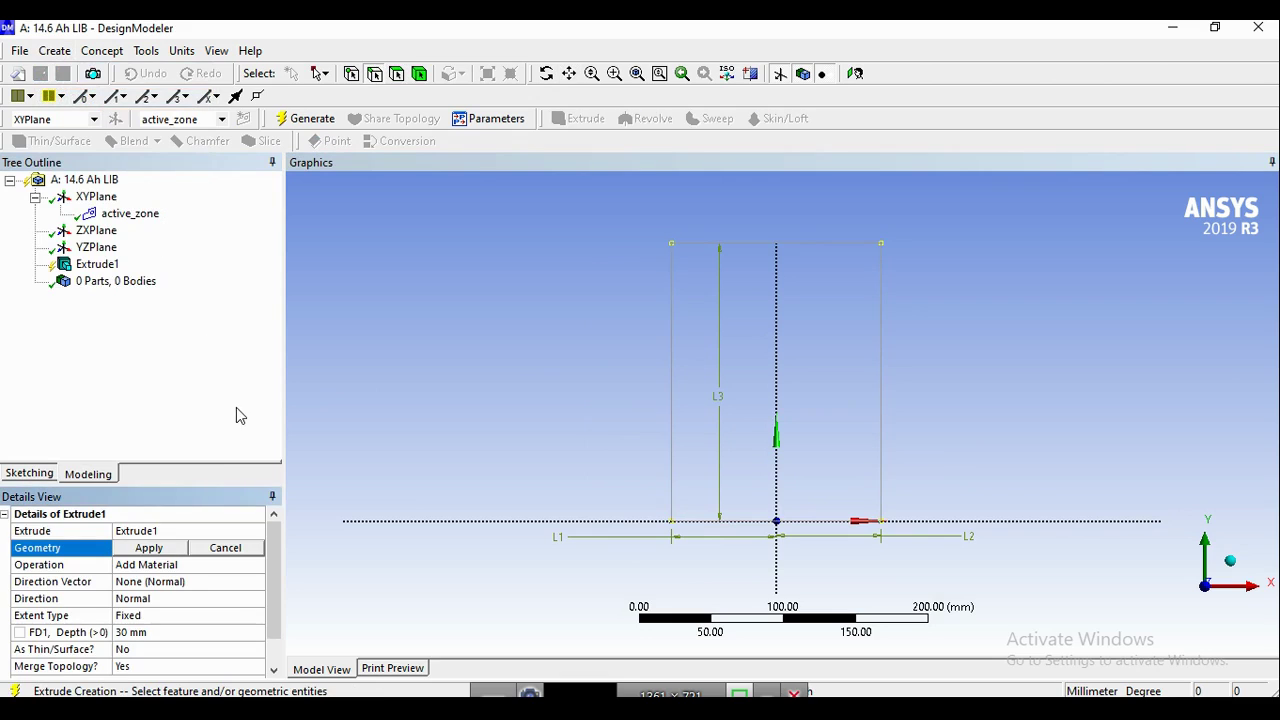
click(125, 214)
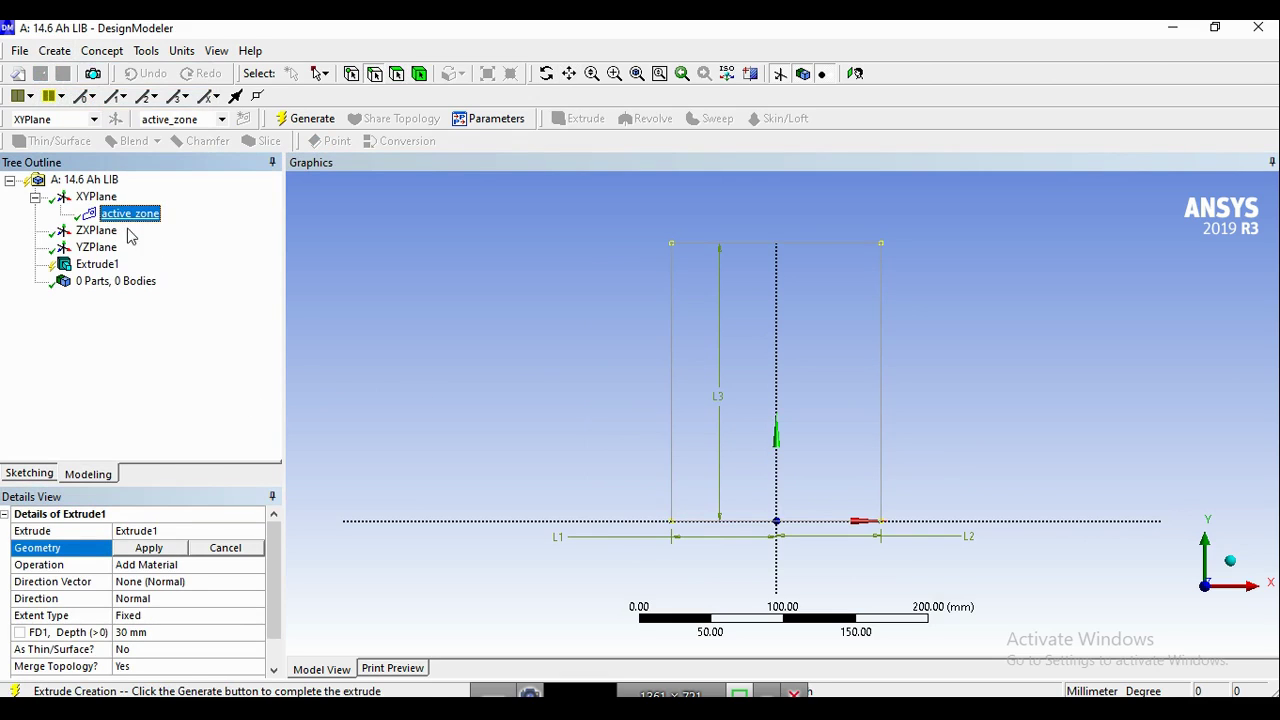
click(145, 549)
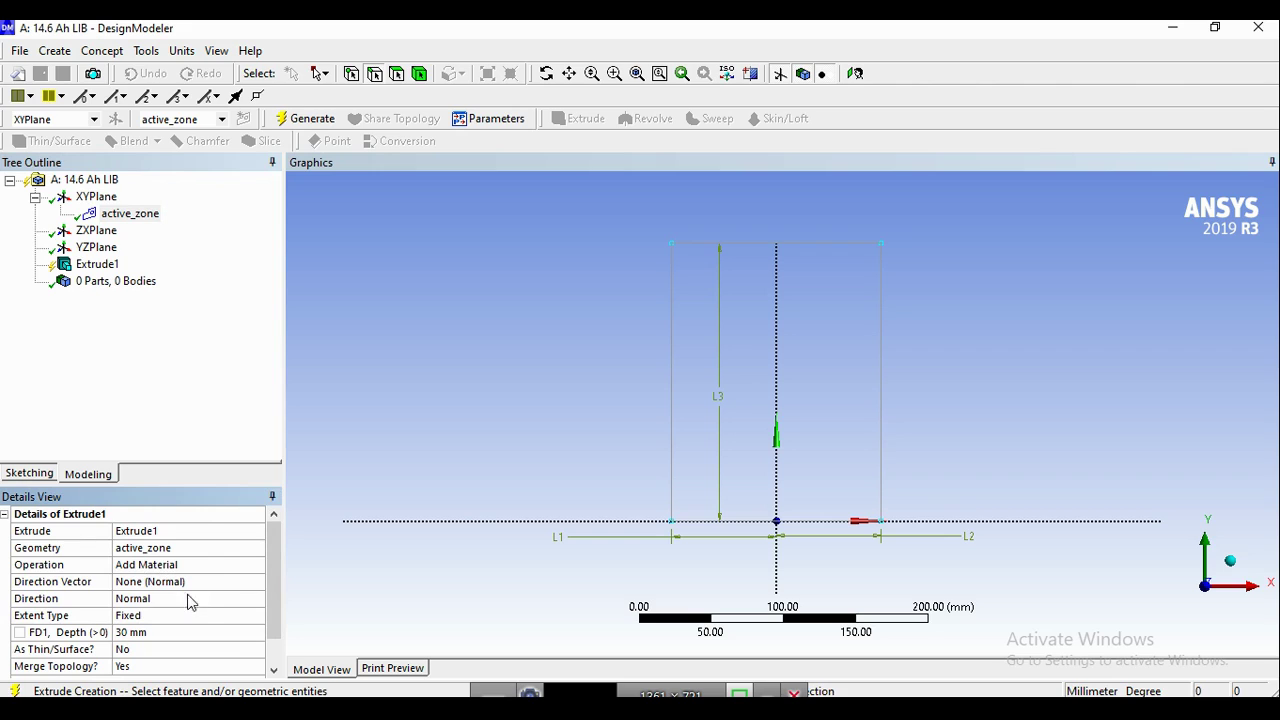
click(165, 632)
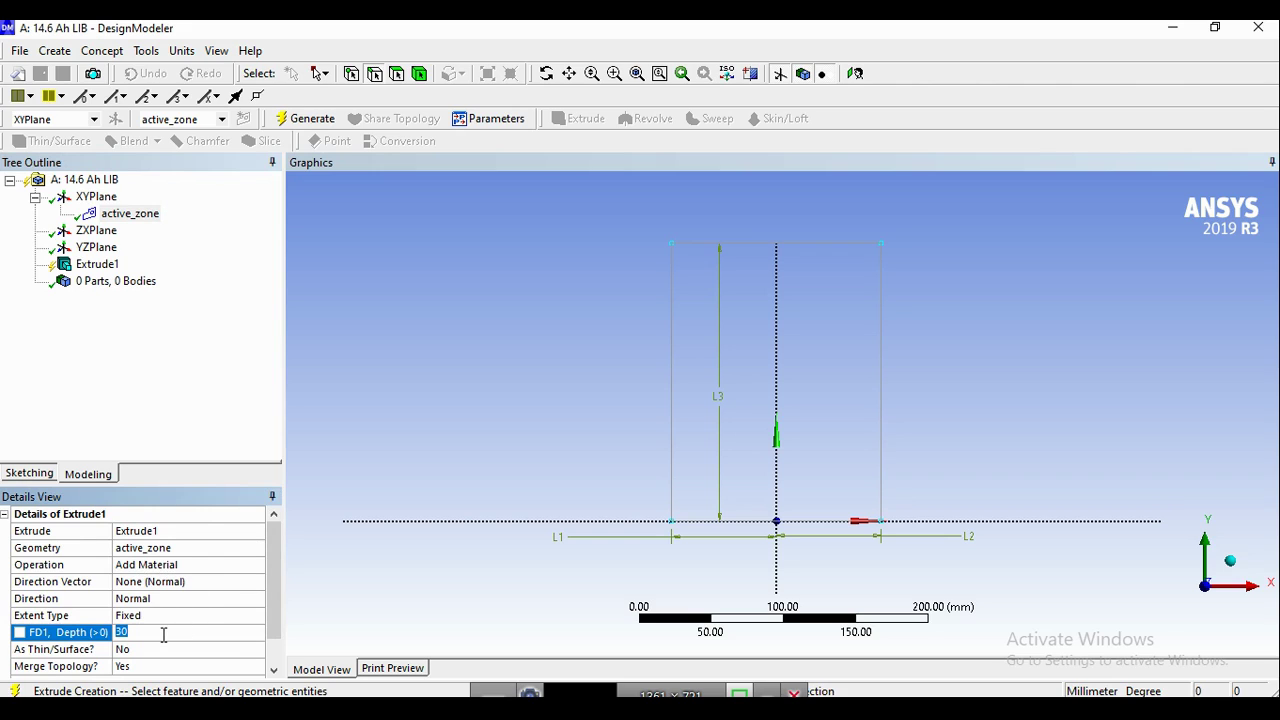
text(2)
key(Return)
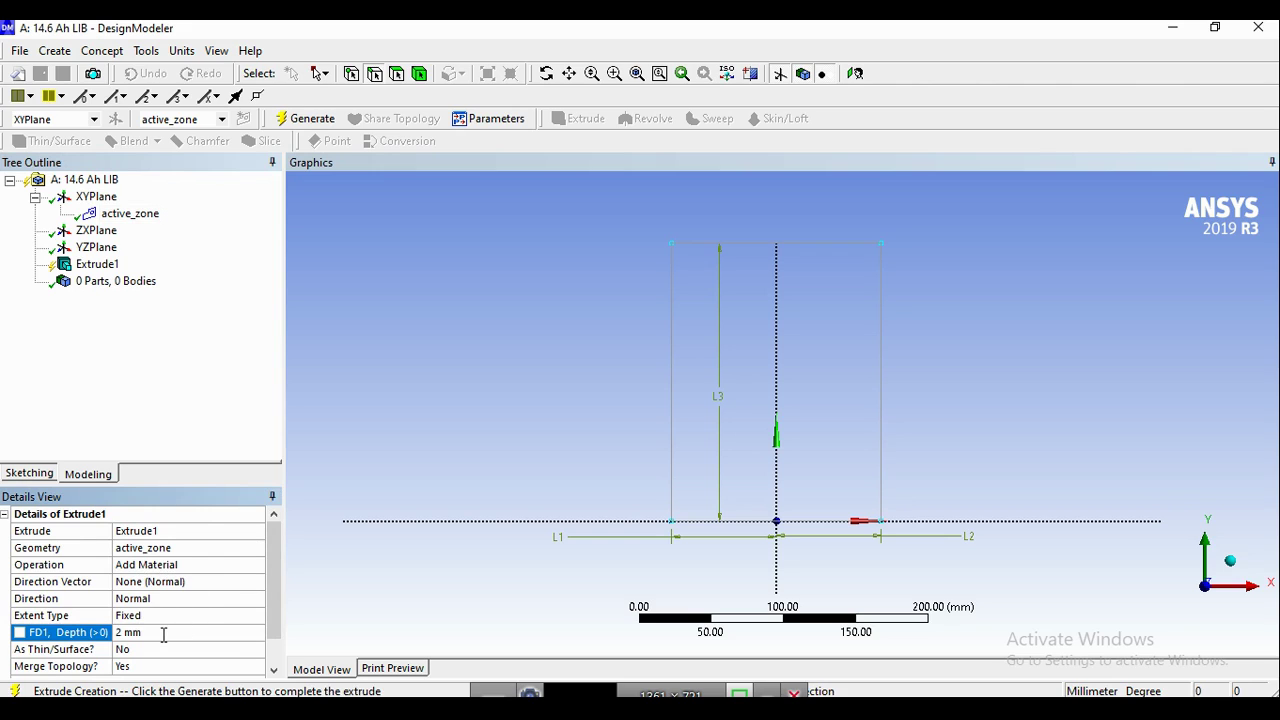
scroll(872, 382, down, 1)
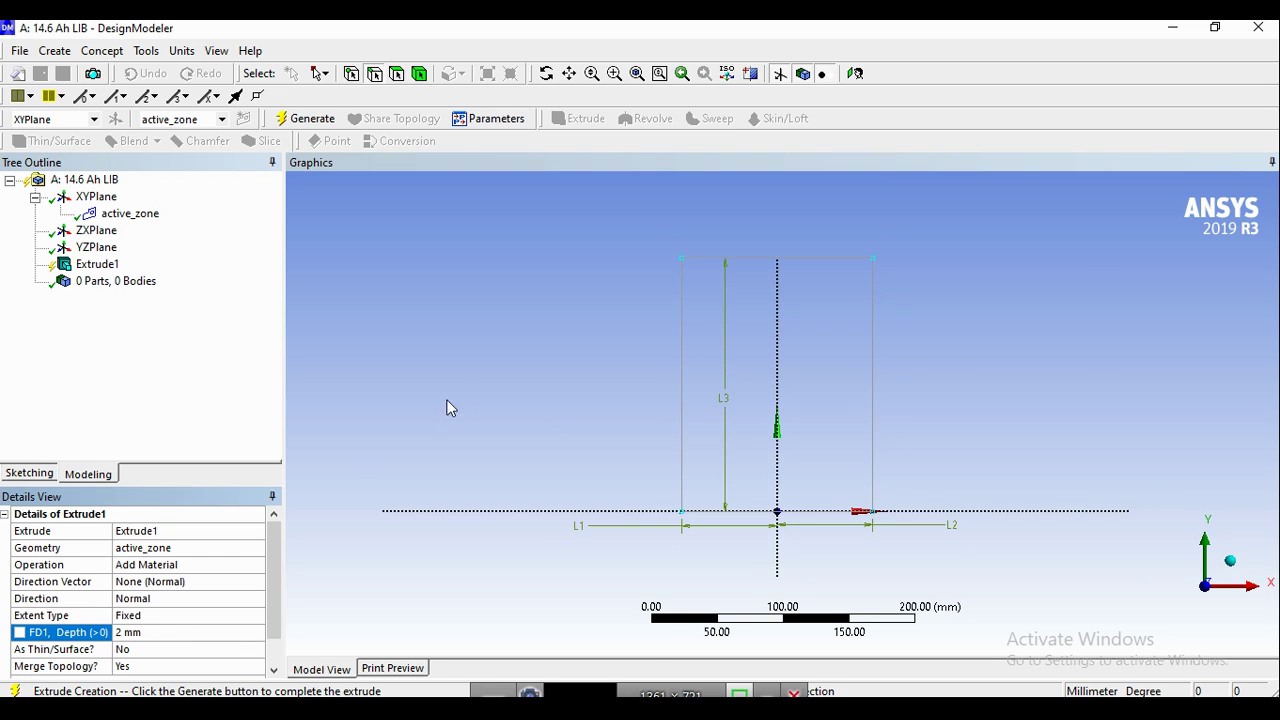
Step: Generate Extrude1 into a 2 mm solid plate and inspect it from an oblique view
click(306, 118)
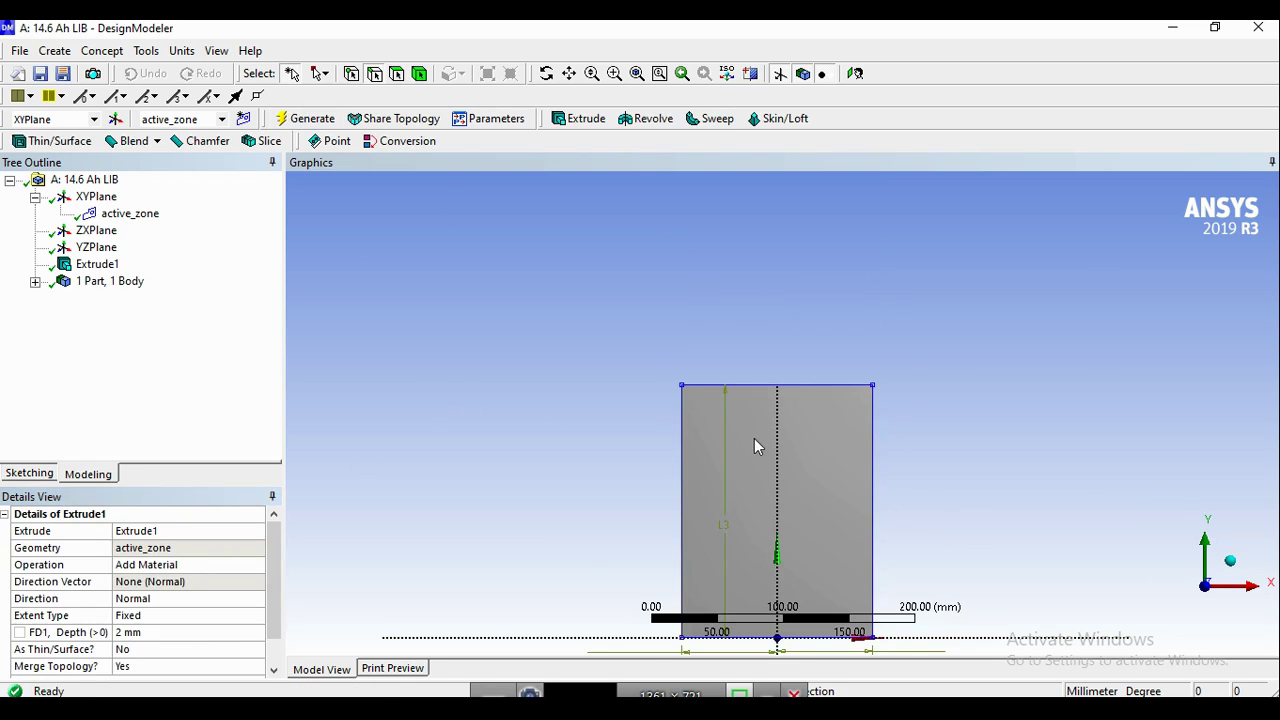
click(568, 73)
drag(788, 477, 826, 357)
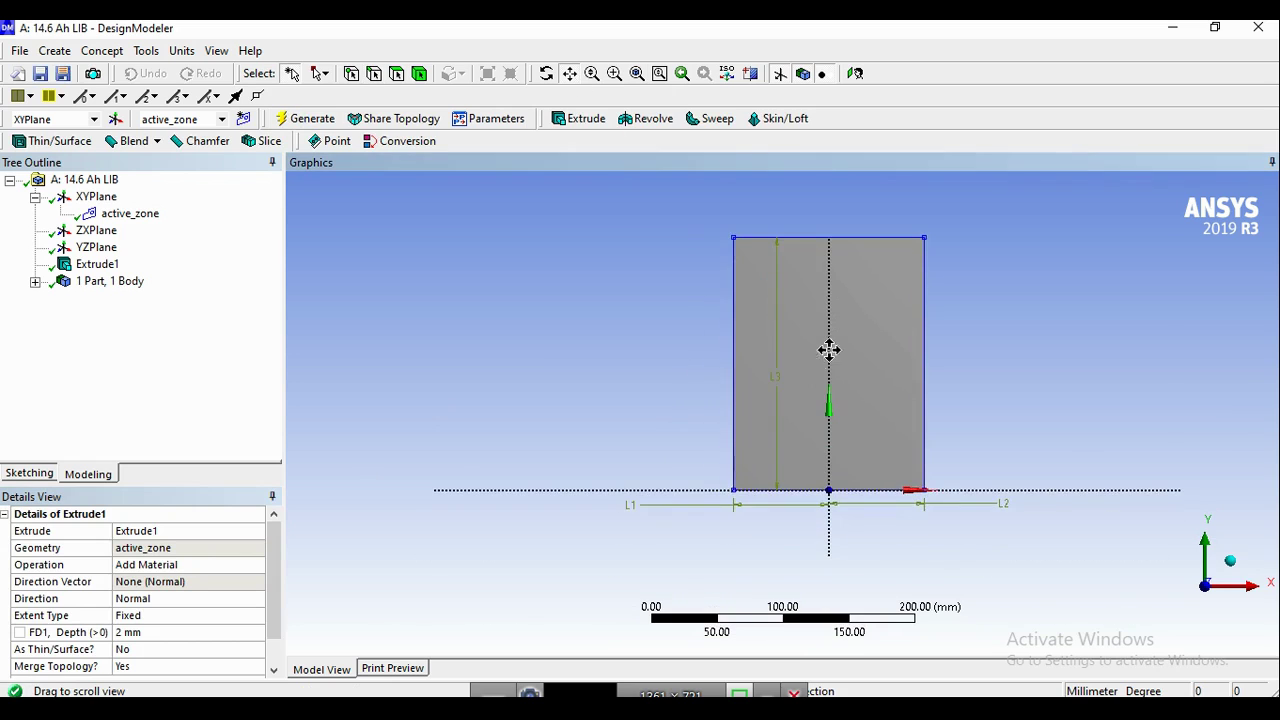
middle_drag(749, 372, 811, 477)
scroll(811, 477, up, 10)
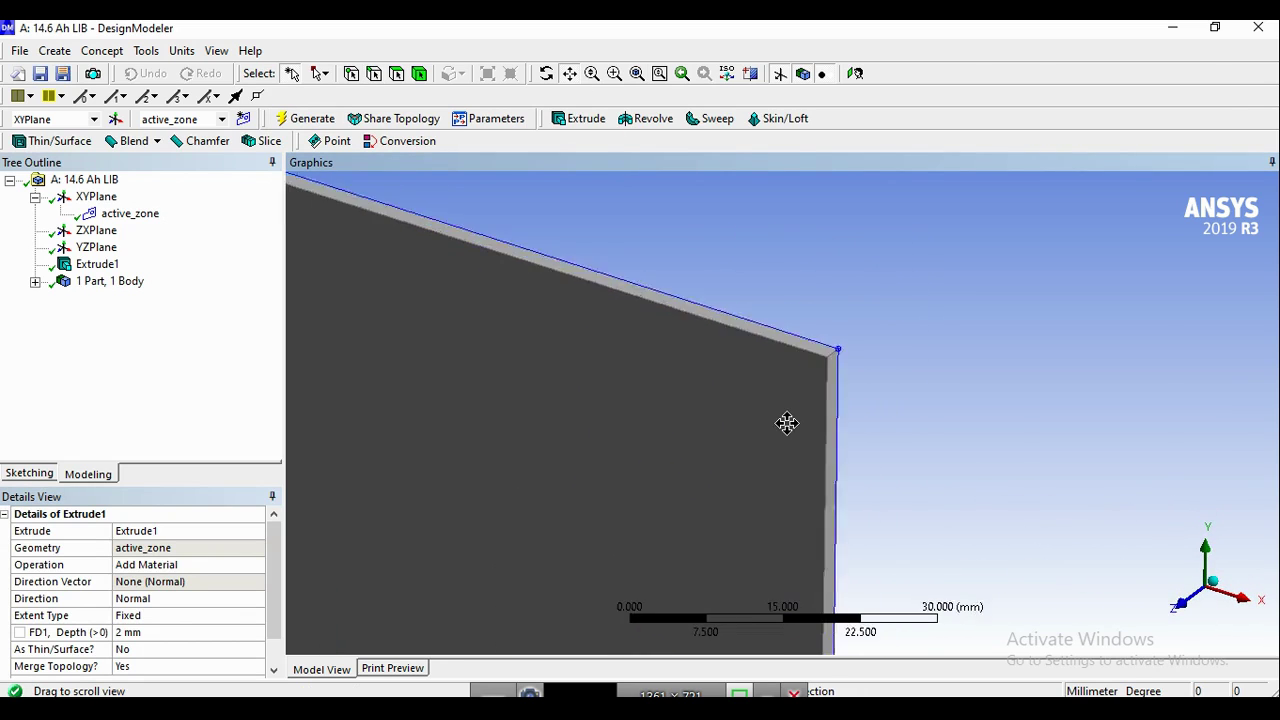
scroll(737, 477, down, 10)
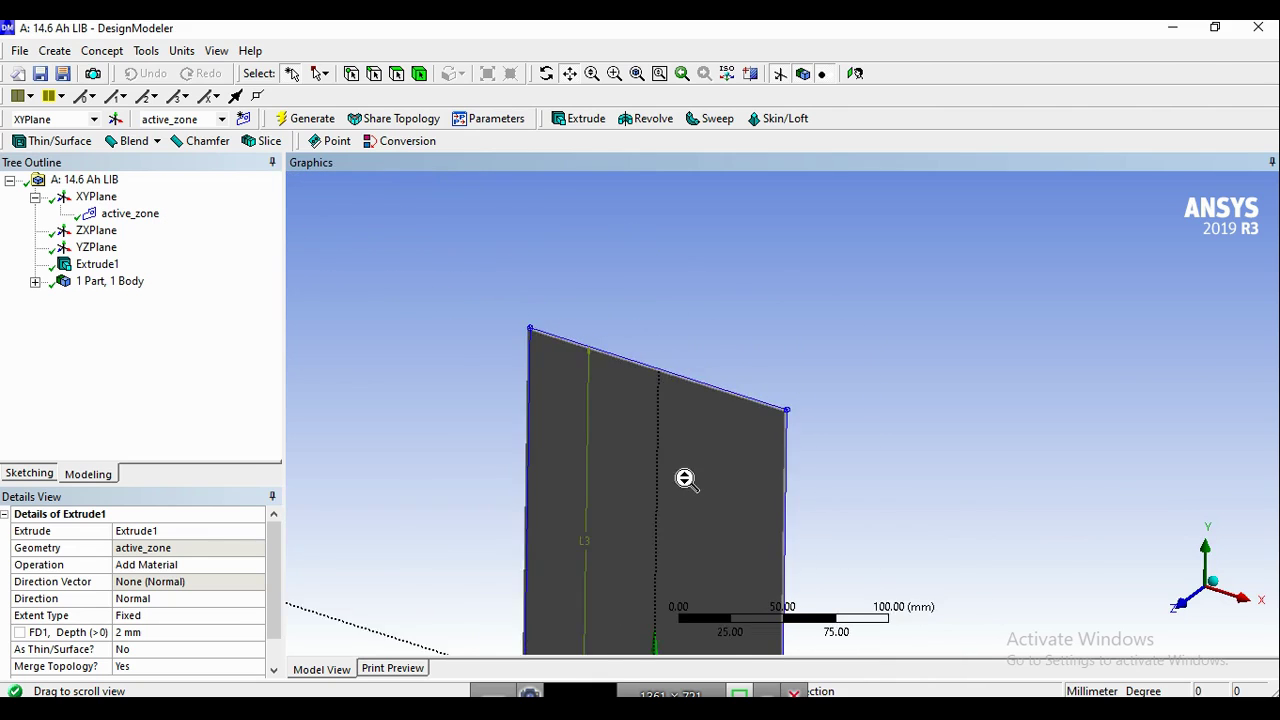
ctrl+middle_drag(714, 403, 720, 371)
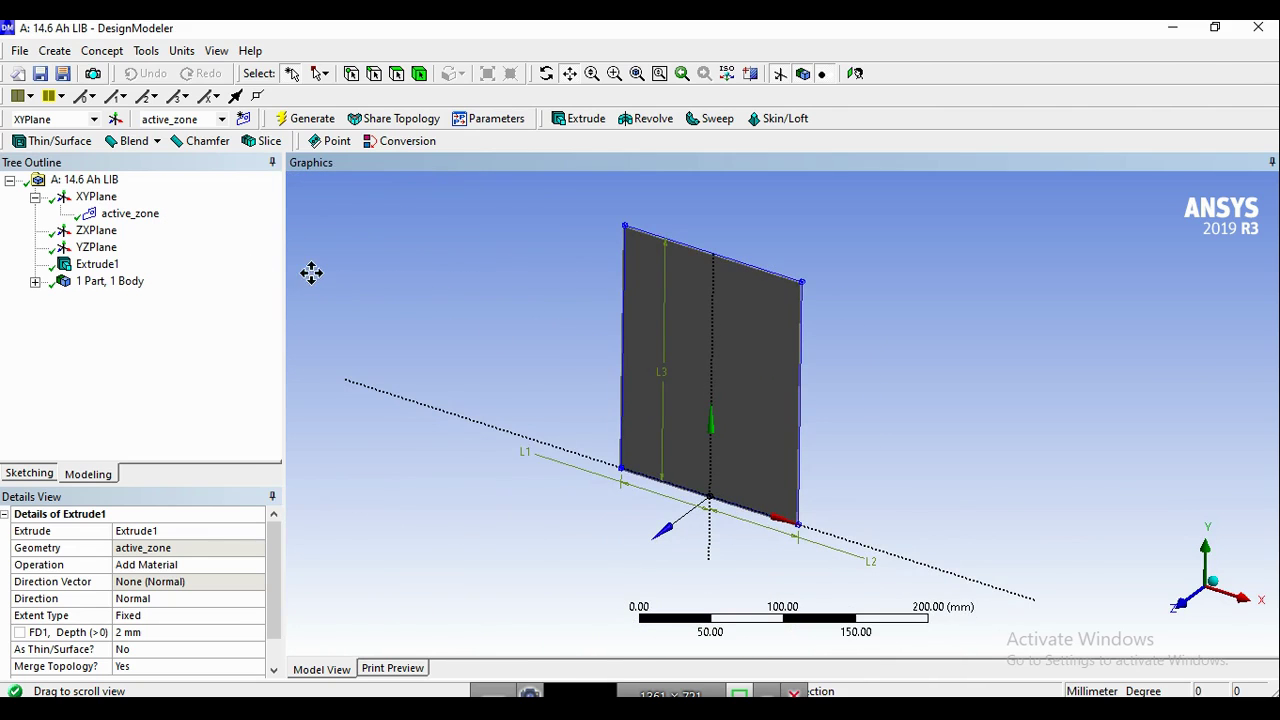
Step: Create a second sketch on the XYPlane and rename it 'tab_p'
click(97, 198)
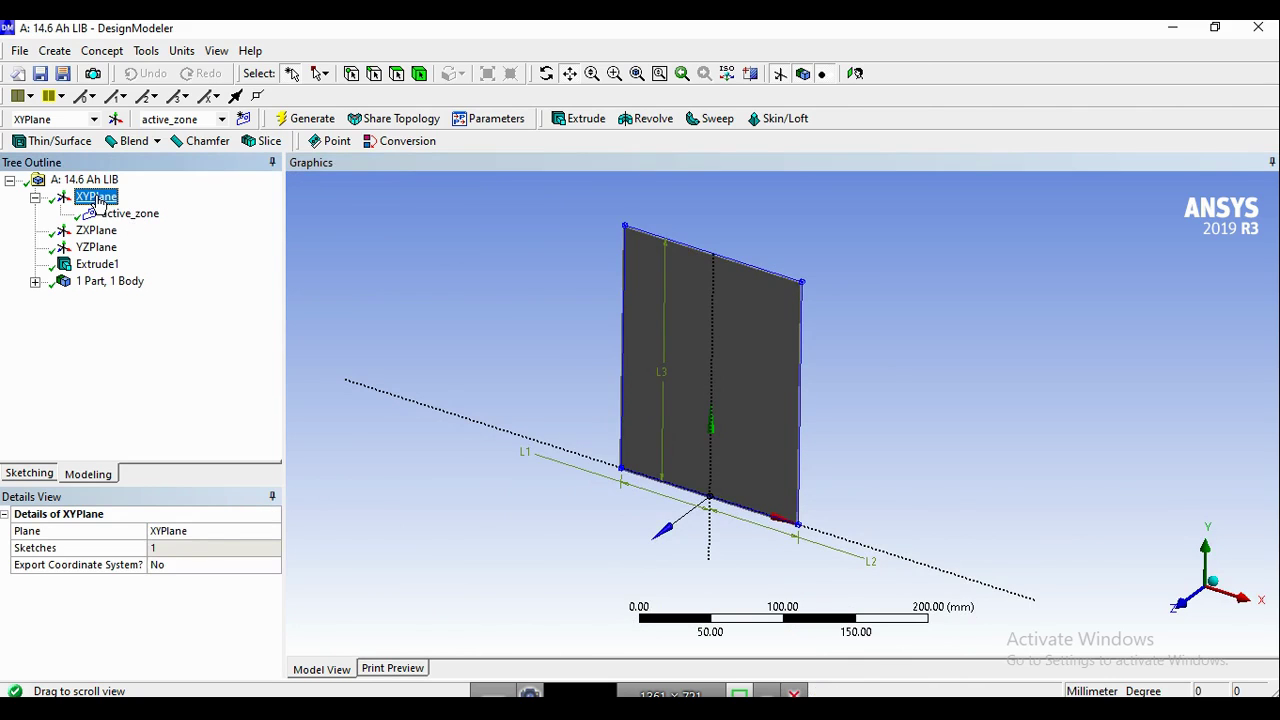
click(243, 118)
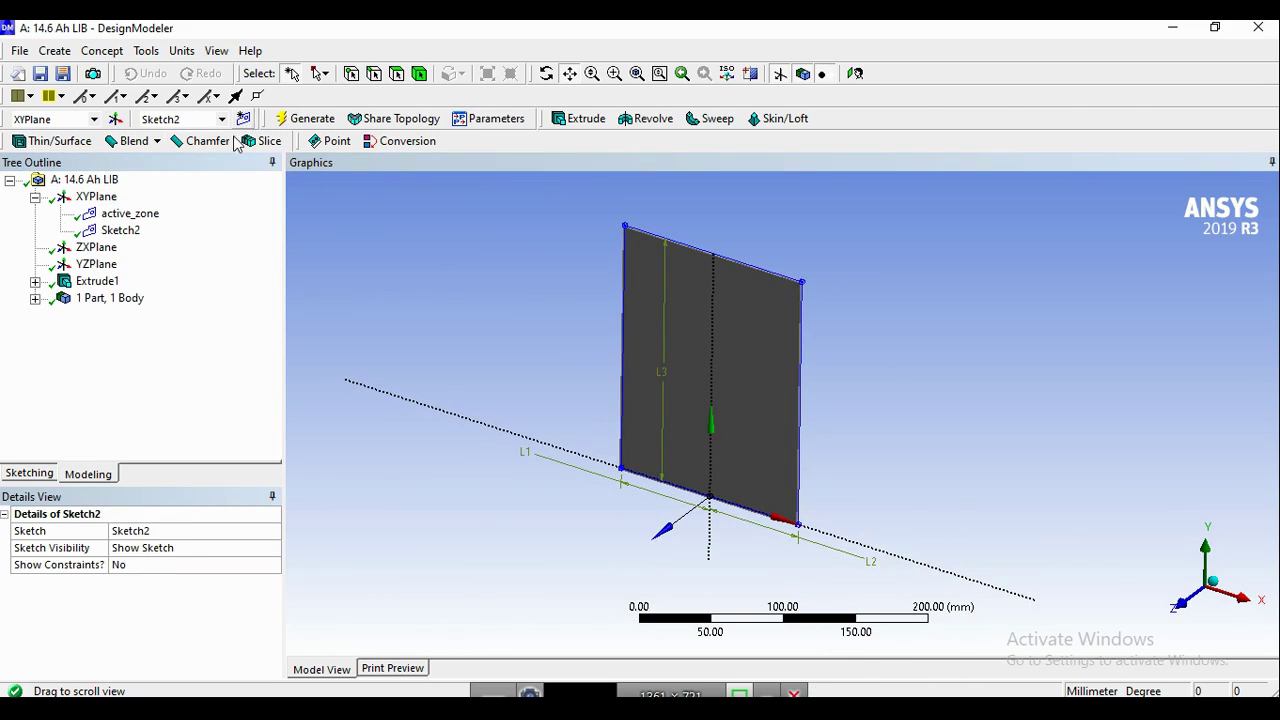
right_click(120, 230)
click(147, 377)
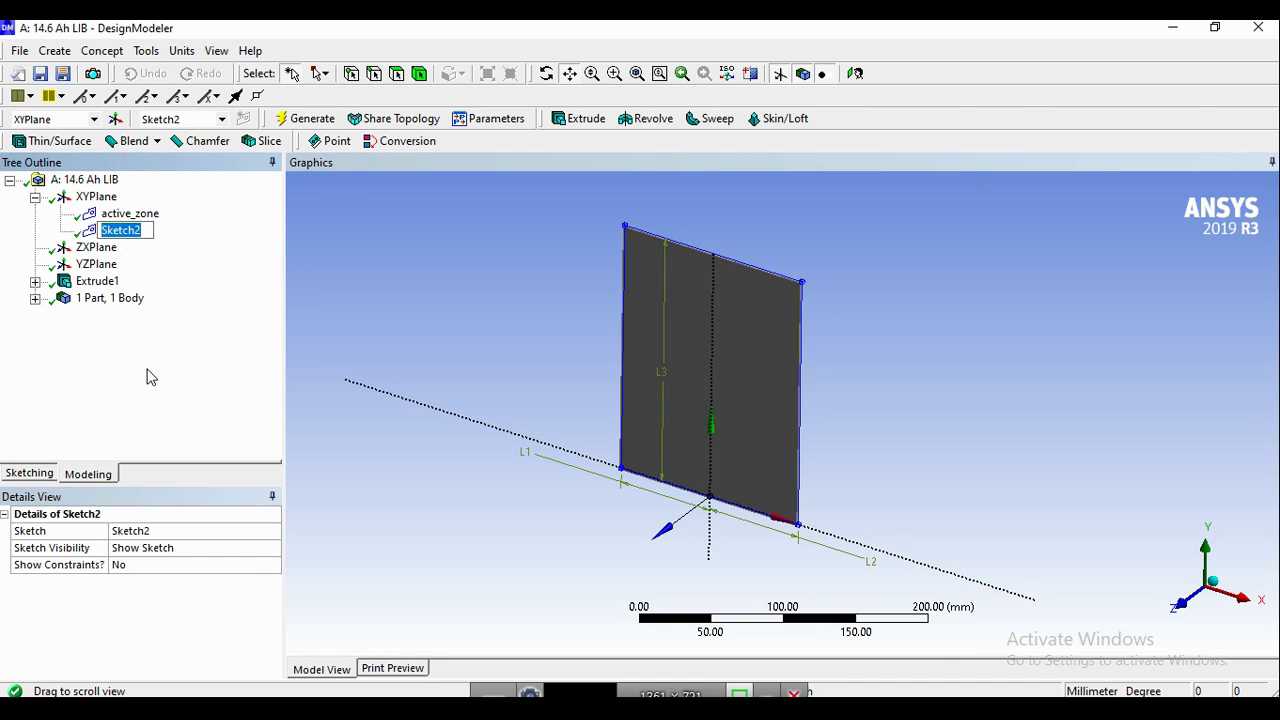
text(tab_p)
key(Return)
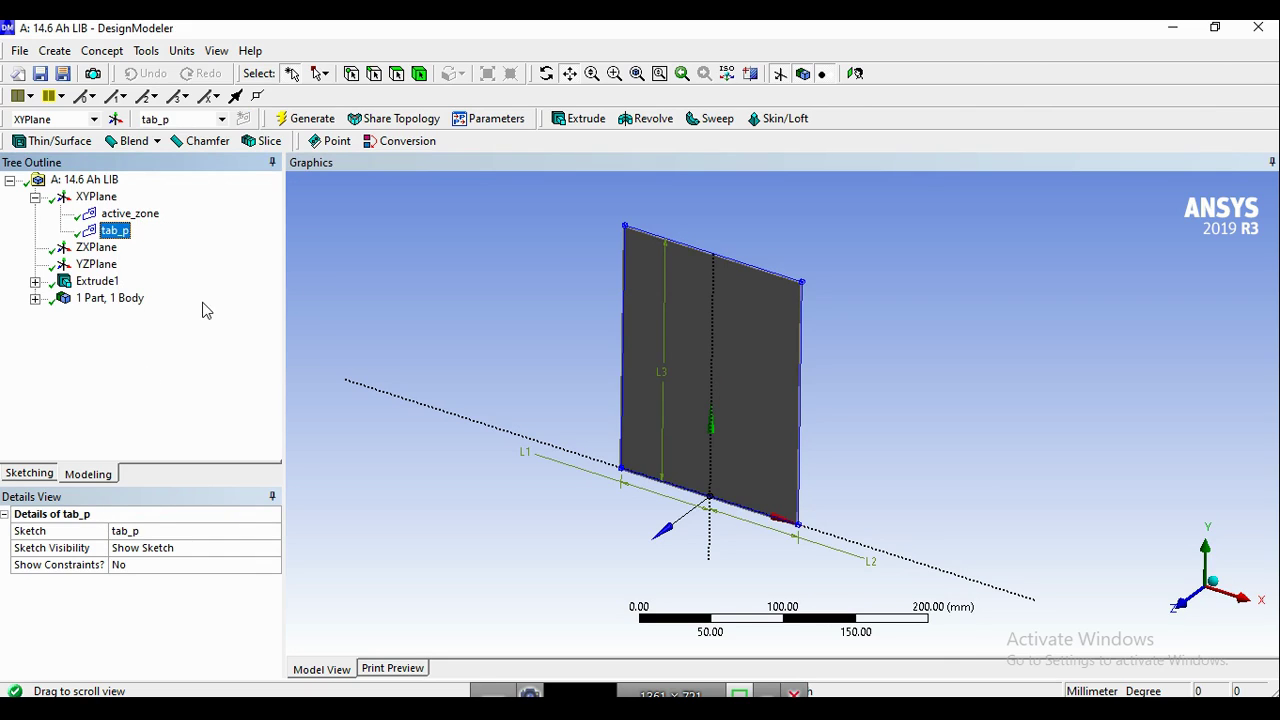
Step: Draw a small tab rectangle on the plate's top edge, left of centre, in tab_p
click(30, 473)
click(1177, 604)
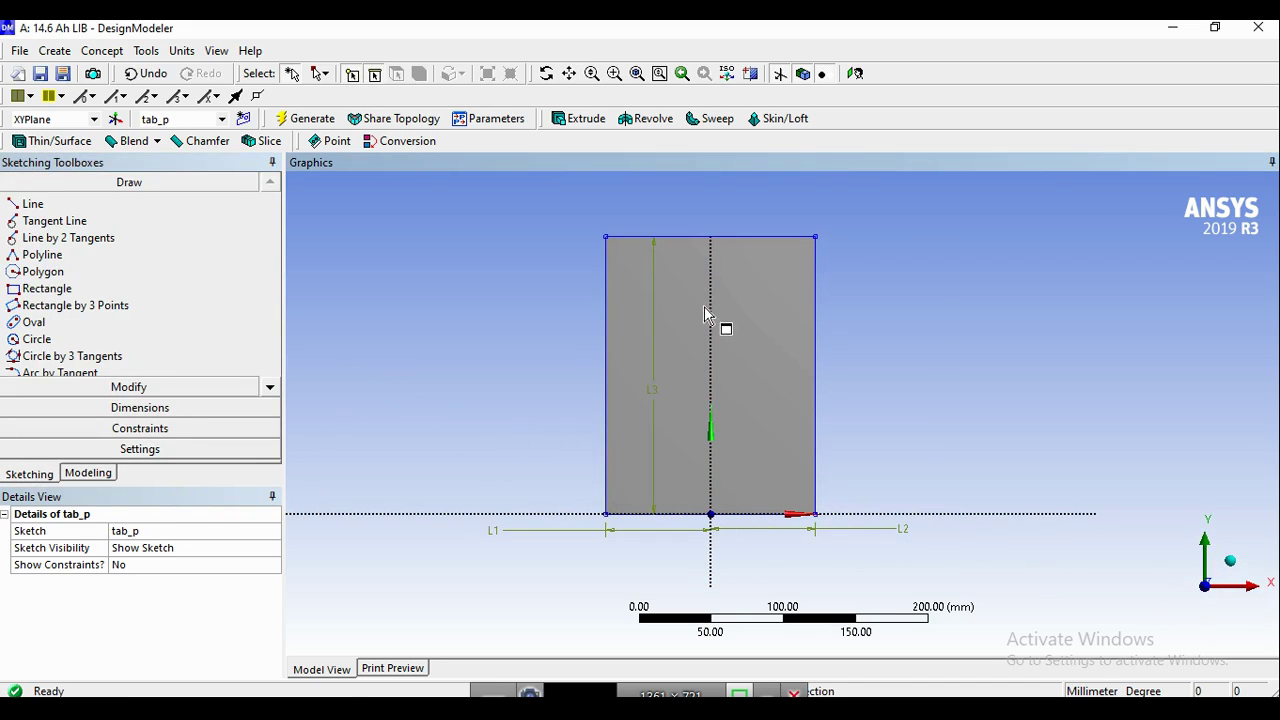
click(66, 290)
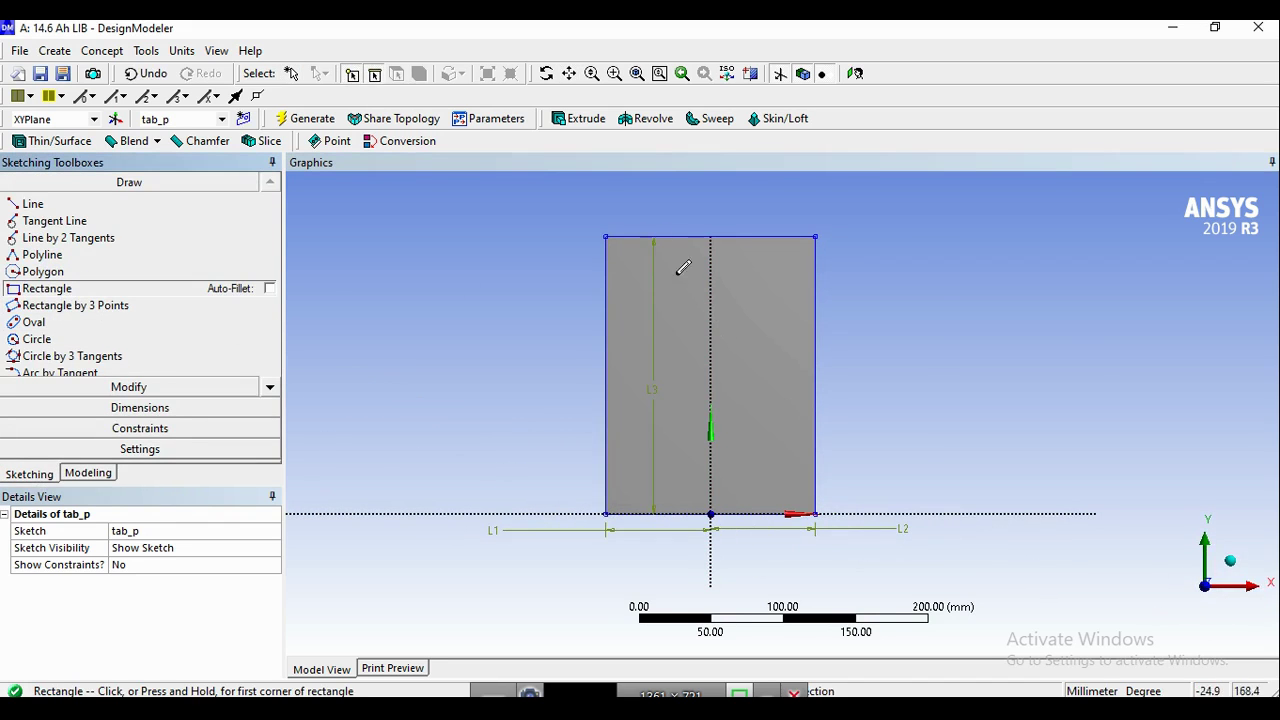
click(659, 221)
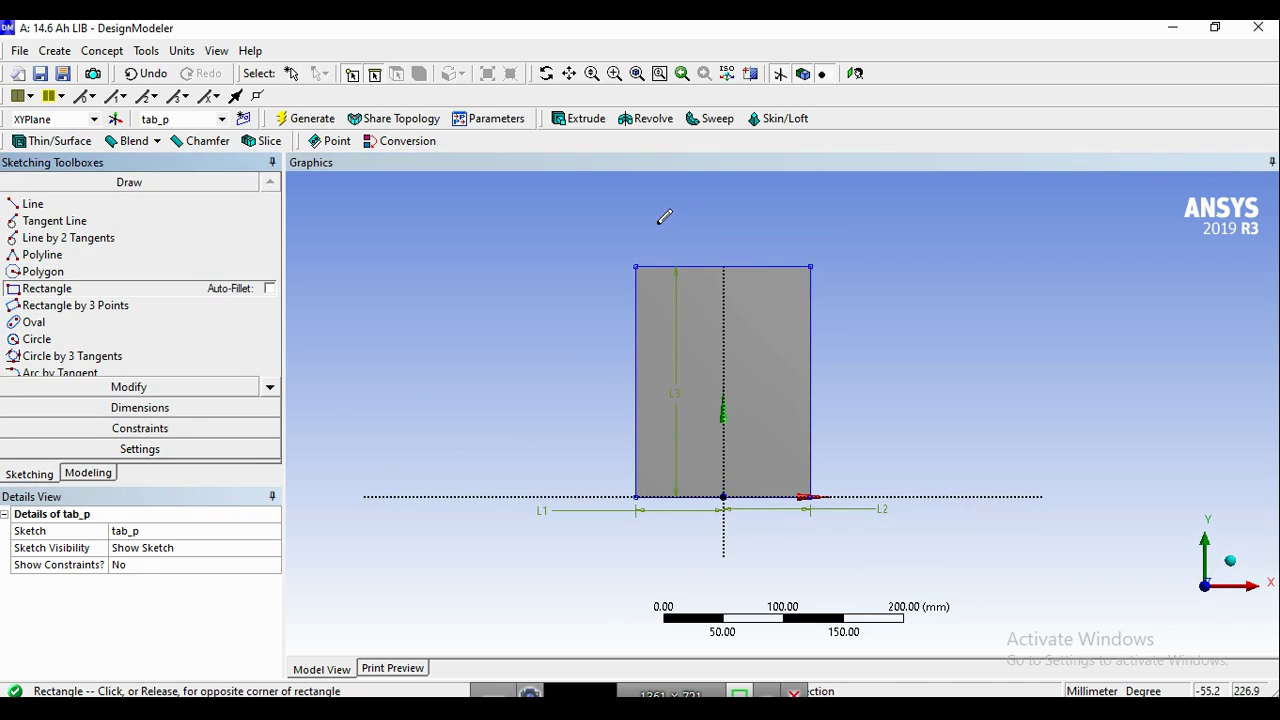
click(703, 266)
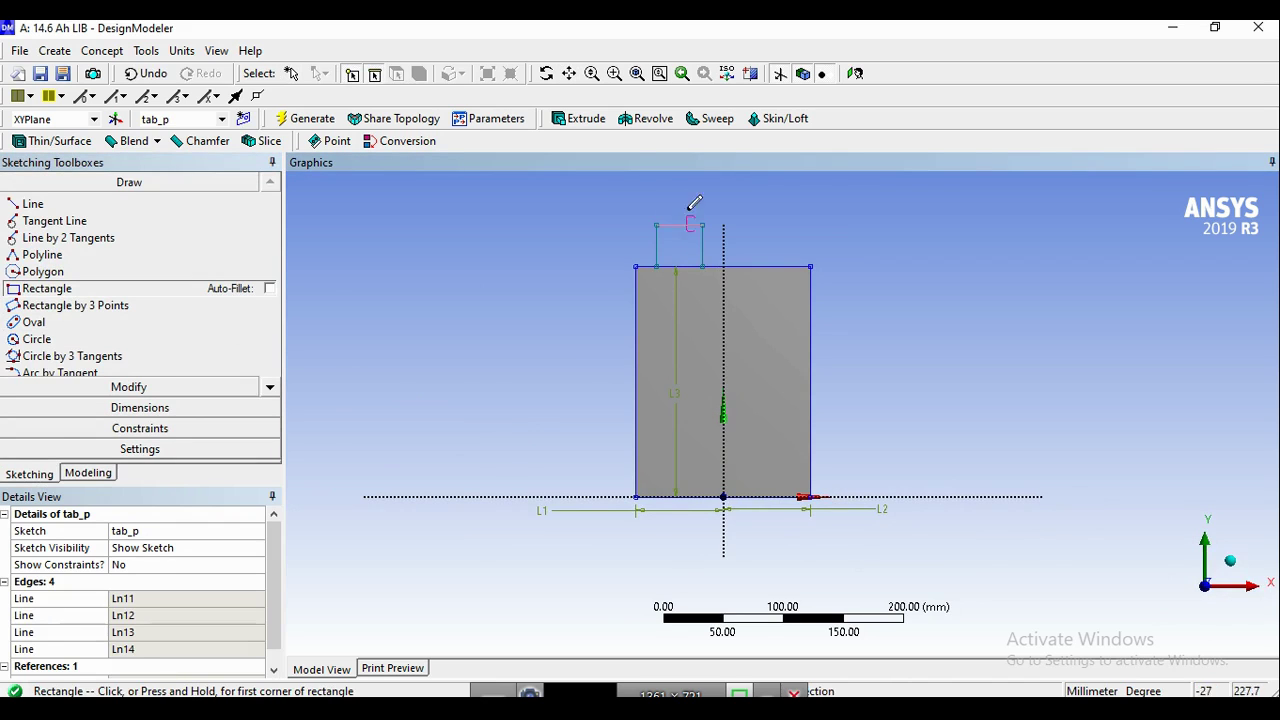
click(568, 73)
drag(694, 279, 699, 294)
scroll(737, 366, up, 3)
Step: Dimension the tab's height above the plate's top edge as L4 = 45 mm
click(140, 407)
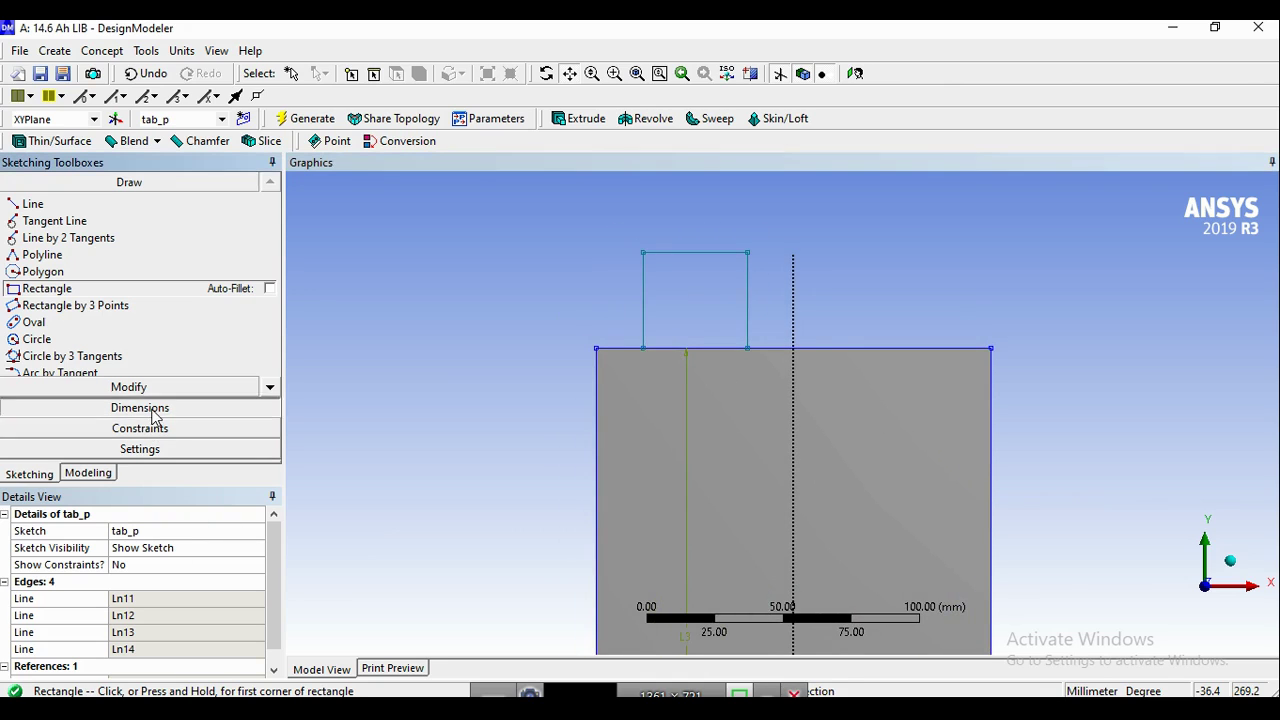
click(62, 296)
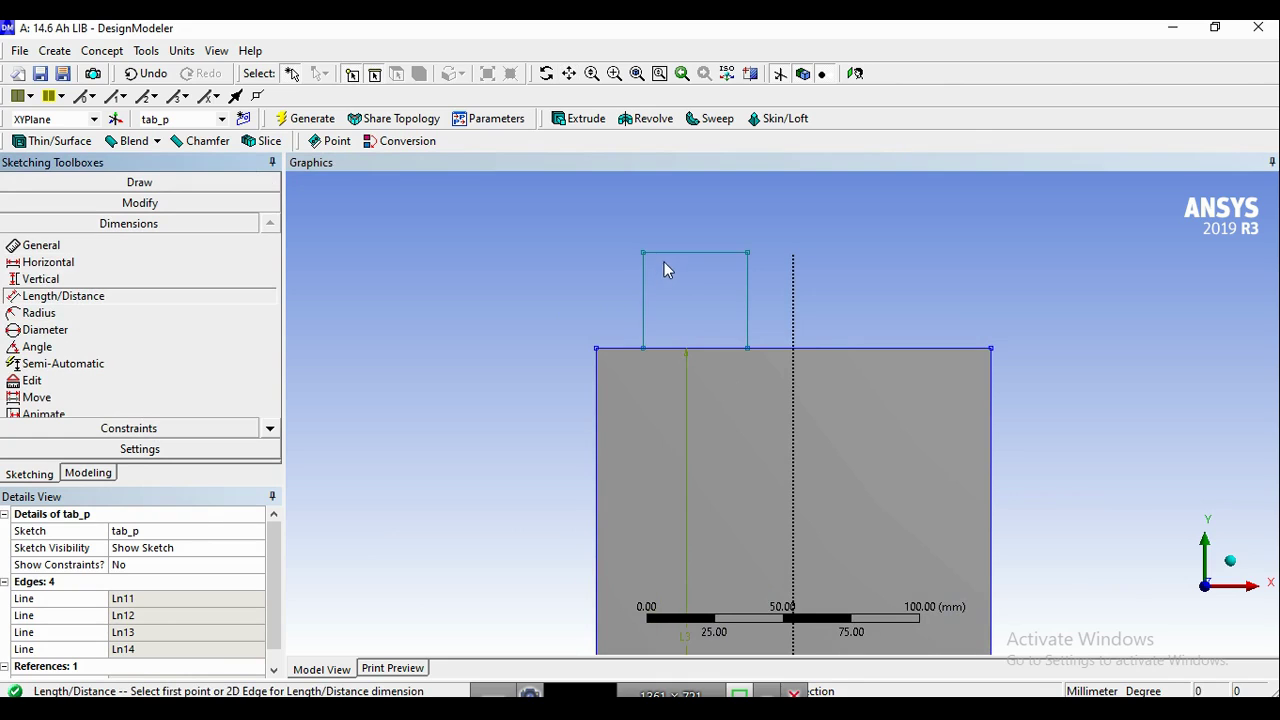
click(669, 253)
click(635, 349)
click(532, 300)
click(156, 598)
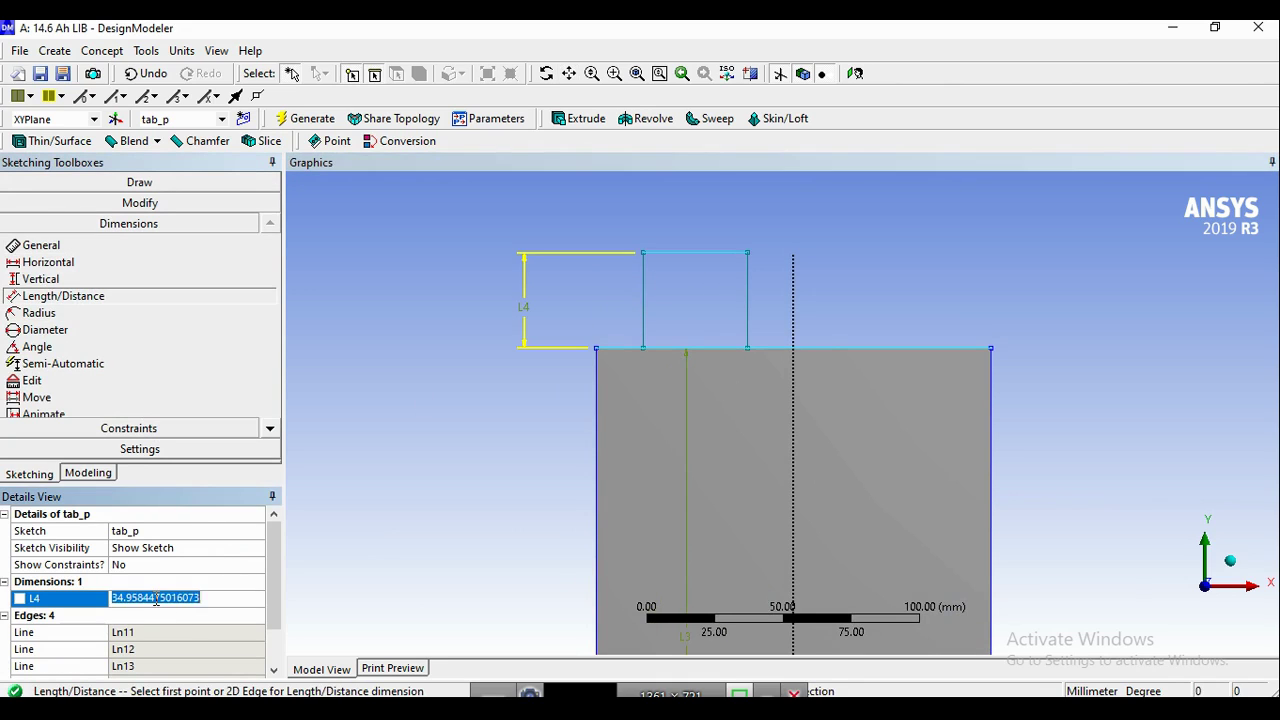
text(45)
key(Return)
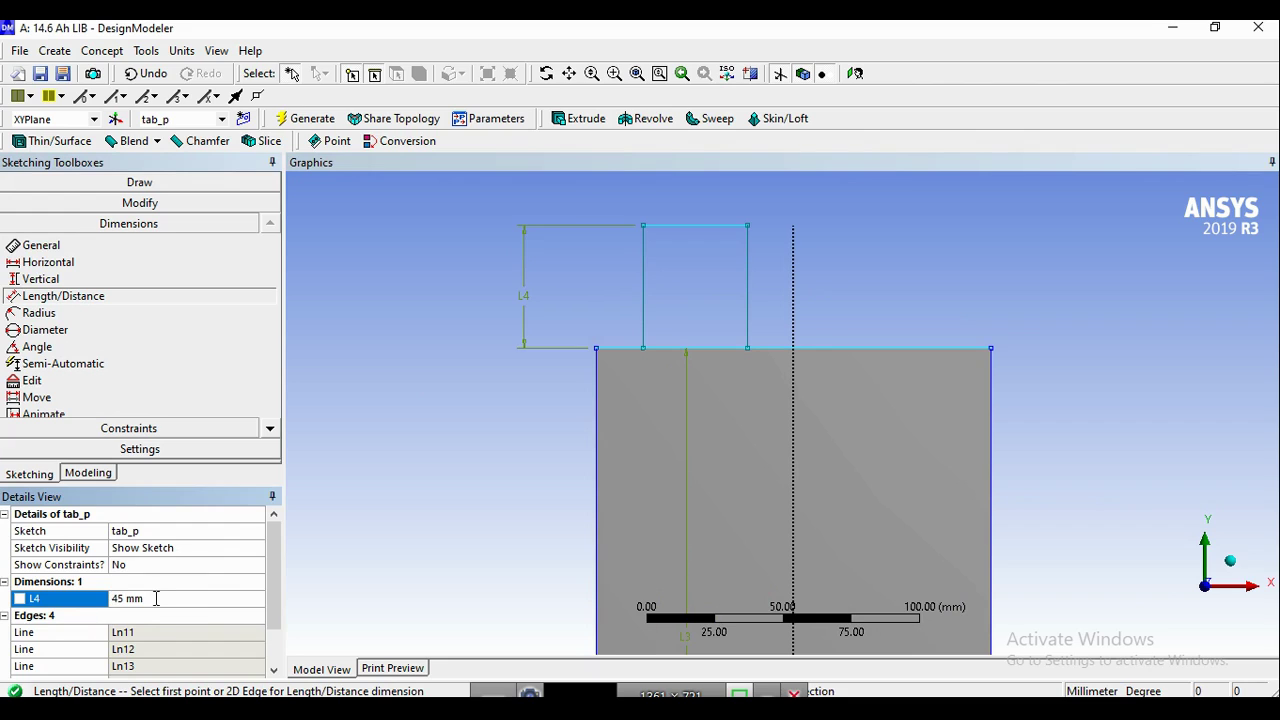
Step: Set the tab's right-edge offset from the Y axis as L5 = 17.5 mm
click(747, 277)
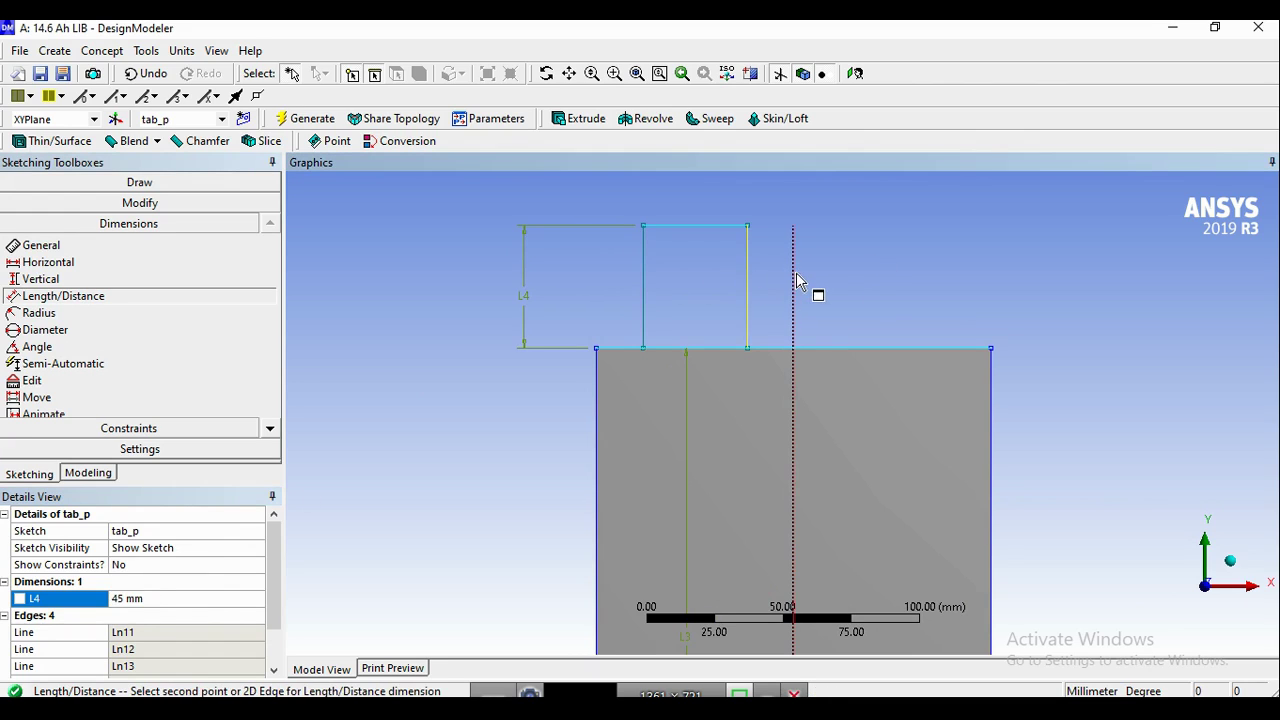
click(795, 282)
click(779, 195)
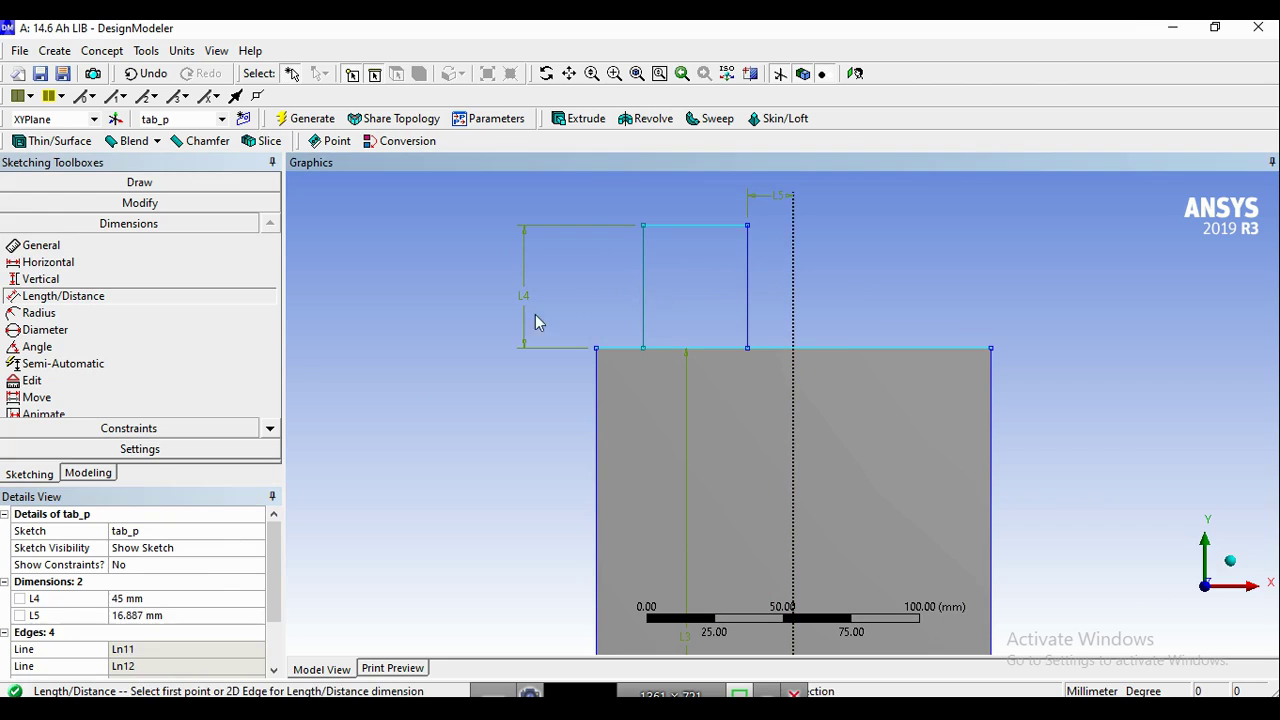
click(163, 616)
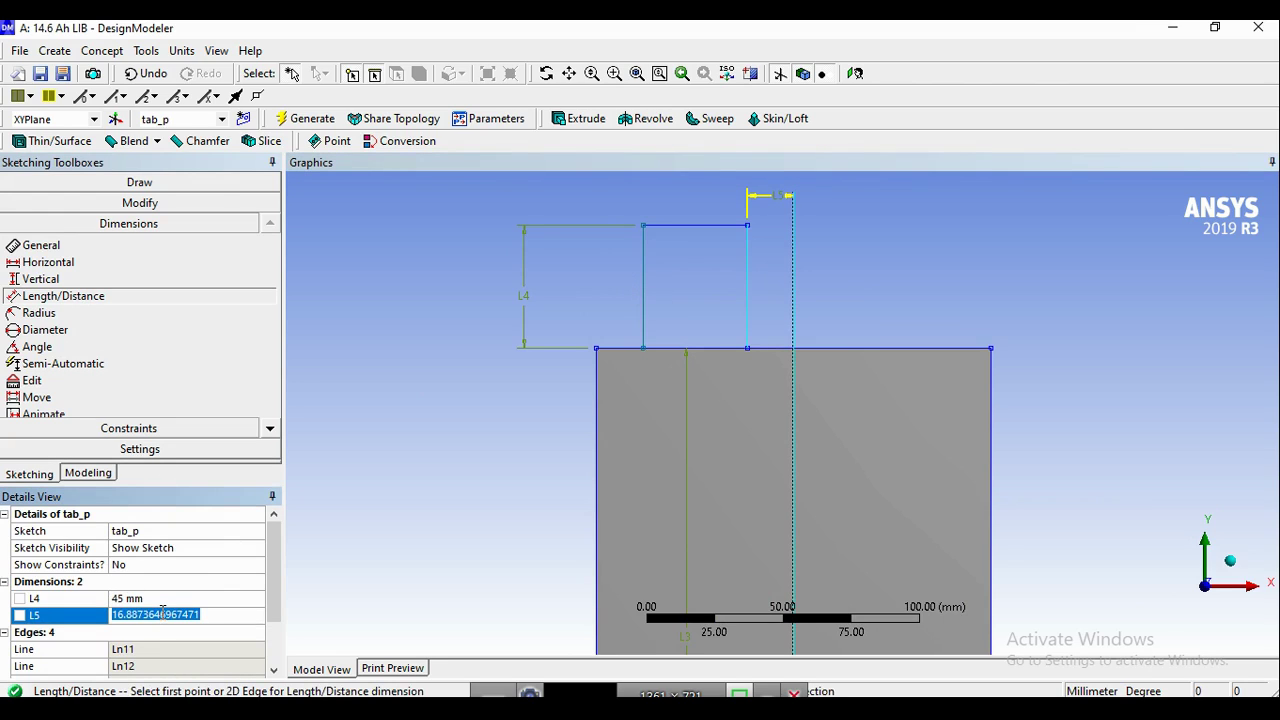
text(17.5)
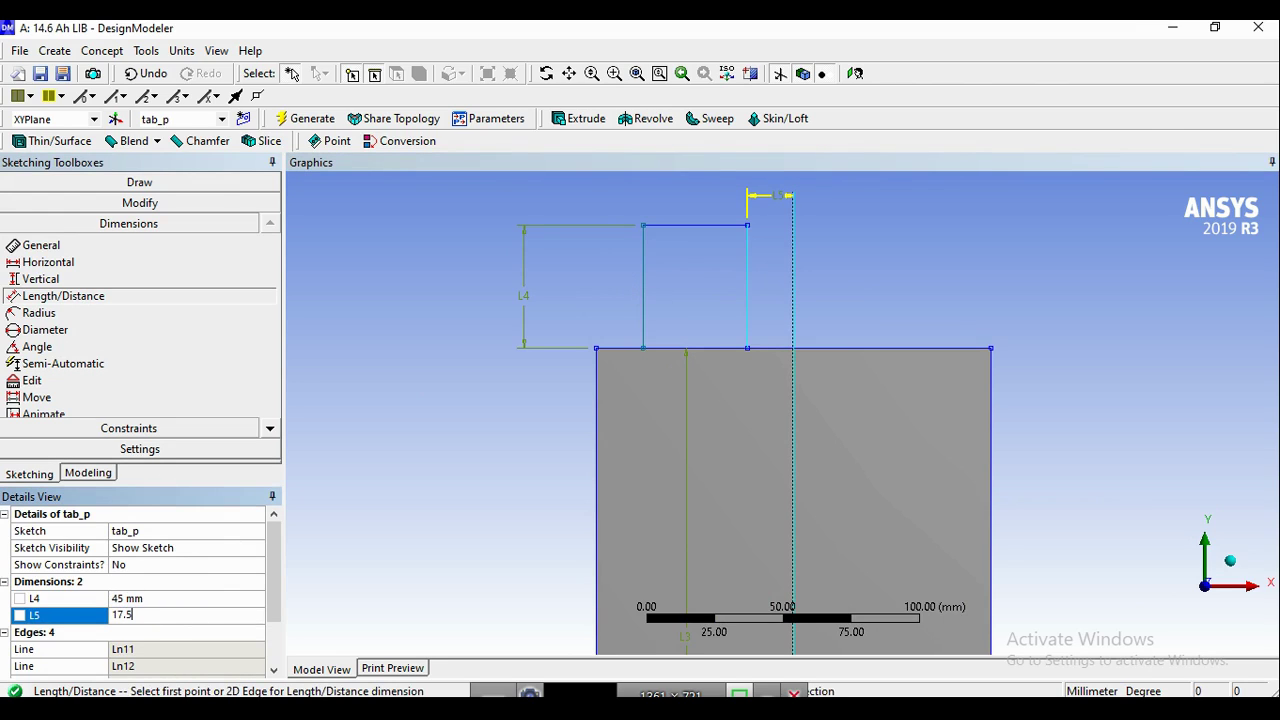
key(Return)
Step: Dimension the tab's width as L6 = 45 mm
click(645, 275)
click(747, 252)
click(696, 185)
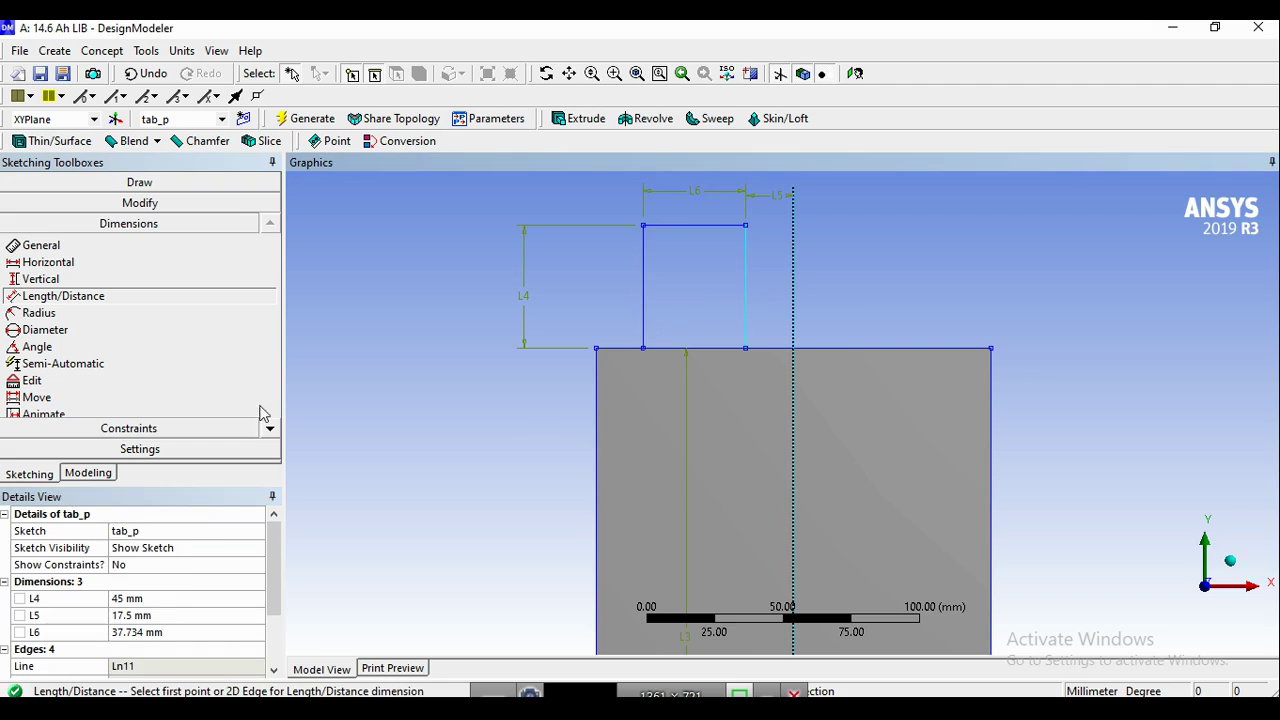
click(165, 633)
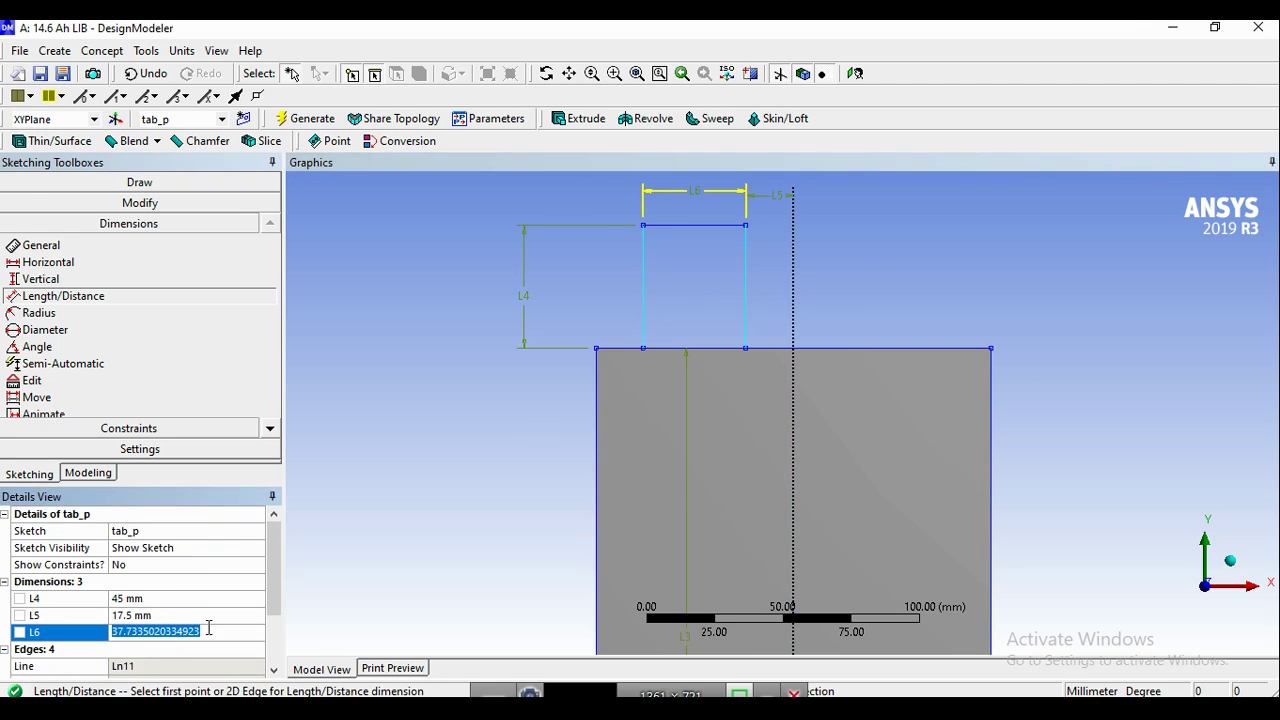
text(45)
key(Return)
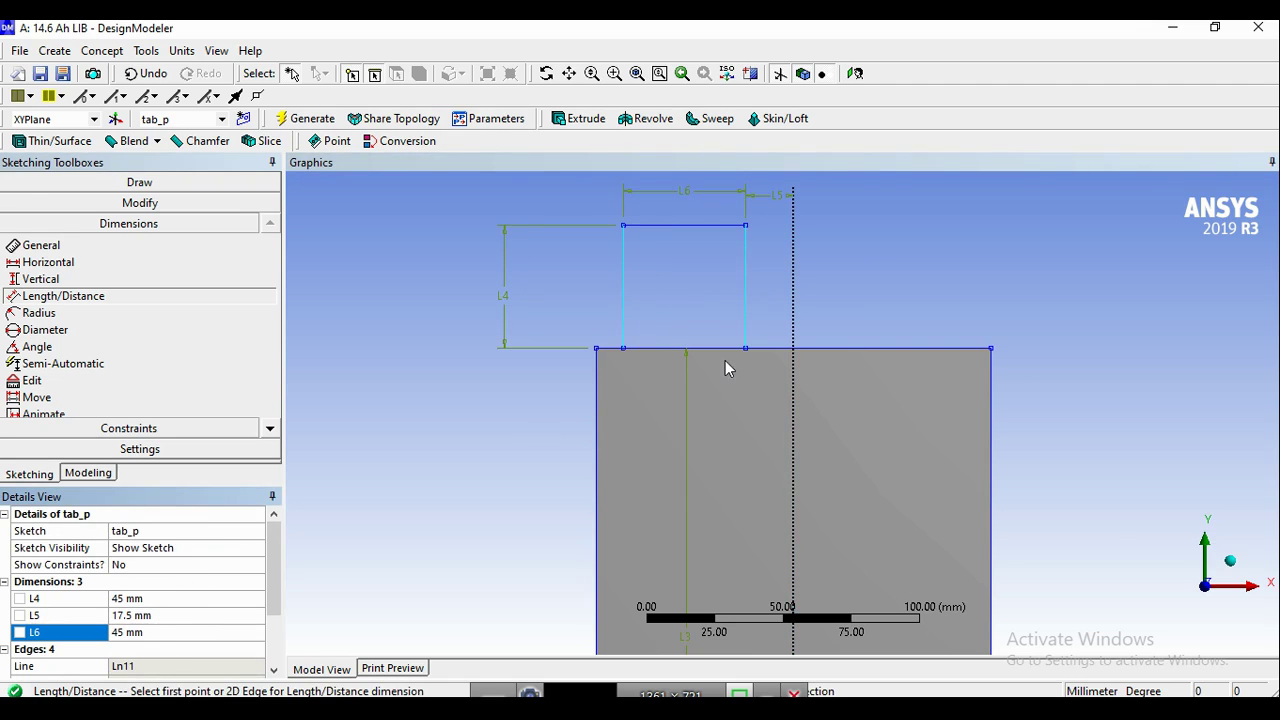
scroll(724, 367, down, 5)
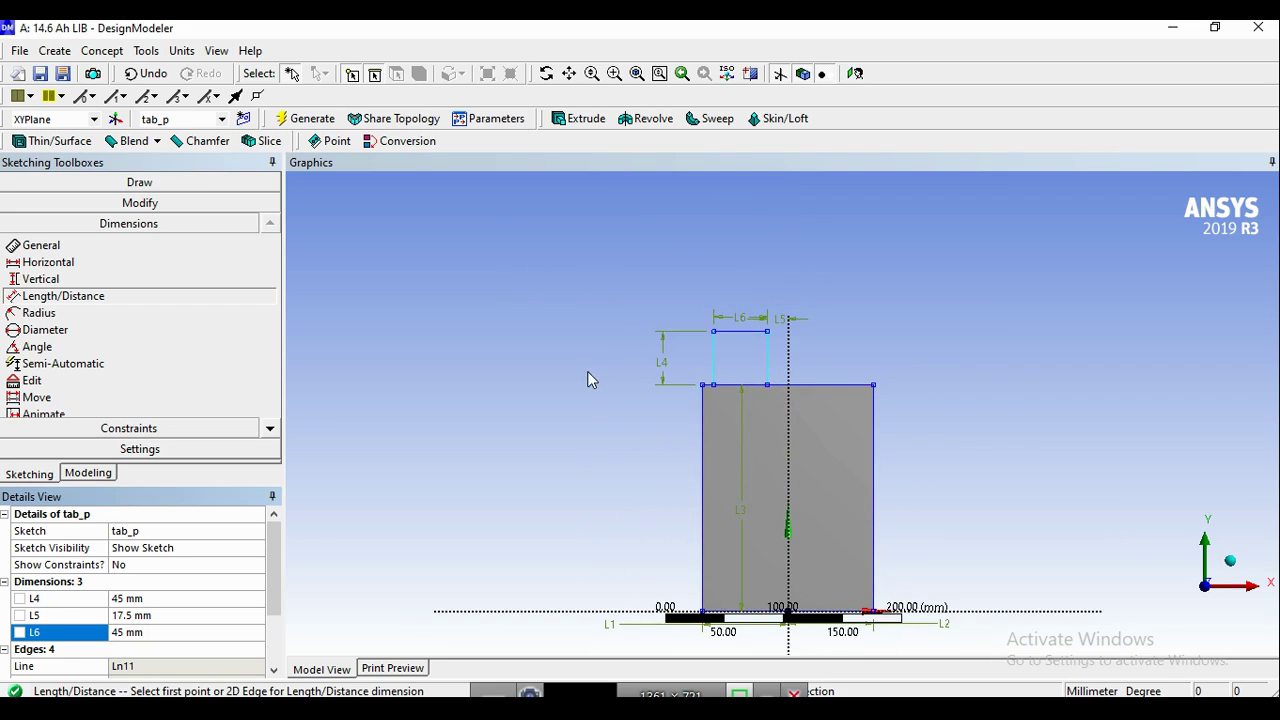
Step: Set up Extrude2 on the tab_p sketch with Add Frozen and a 2 mm depth
click(92, 473)
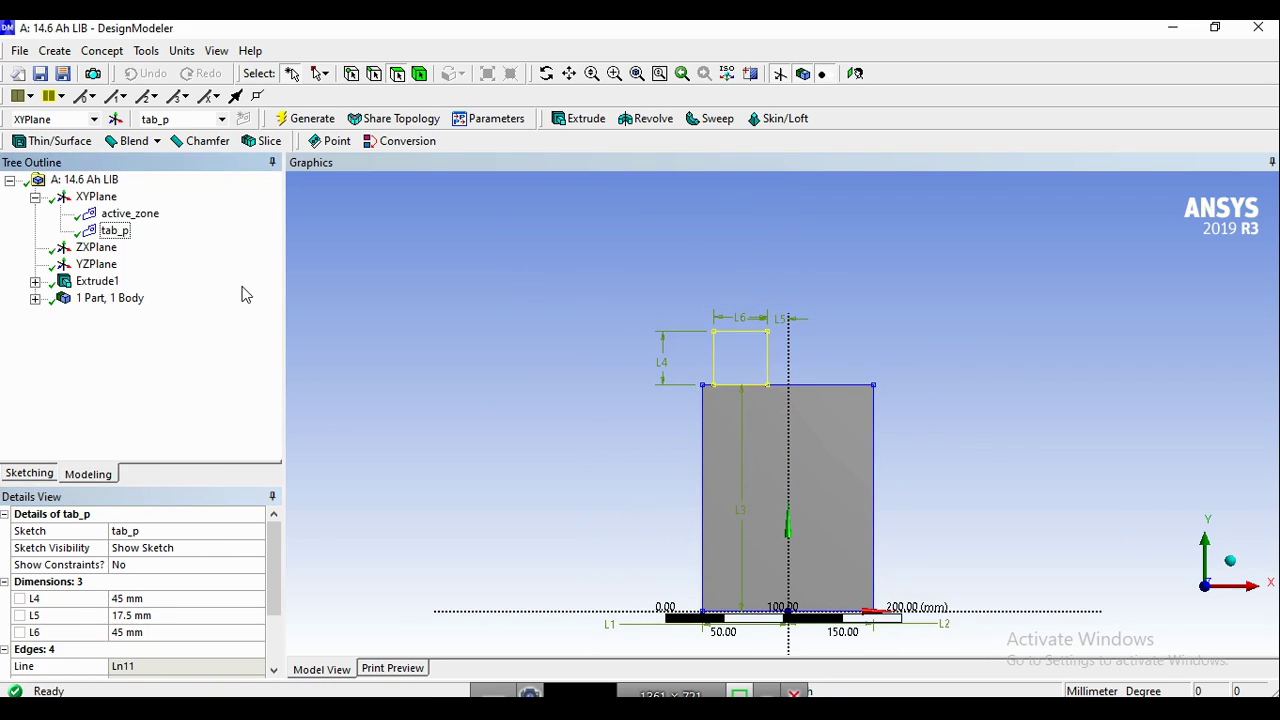
click(55, 50)
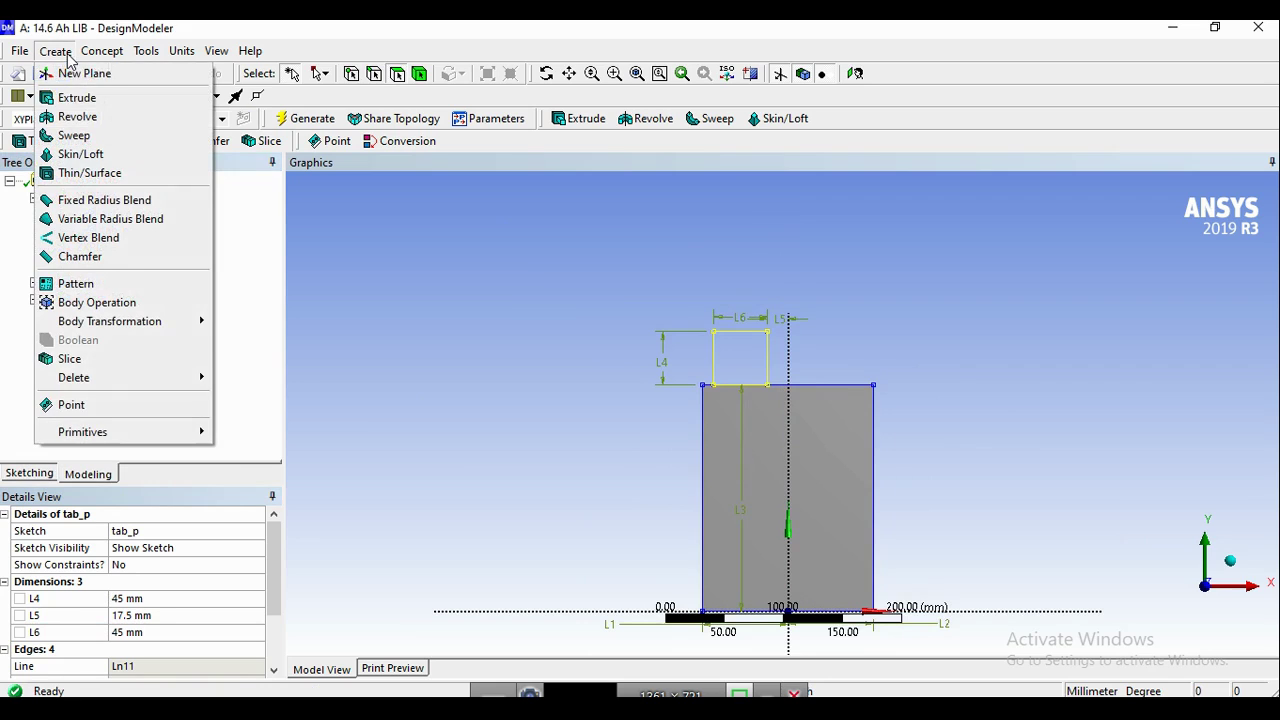
click(80, 100)
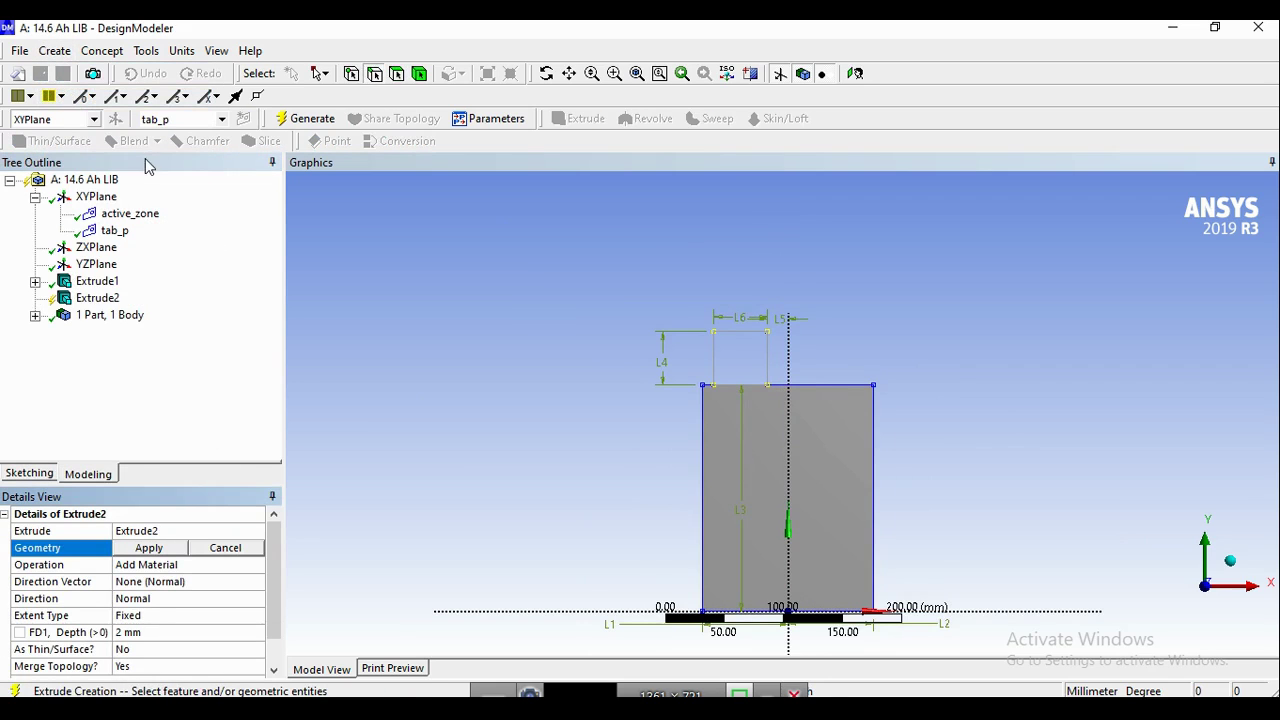
click(114, 231)
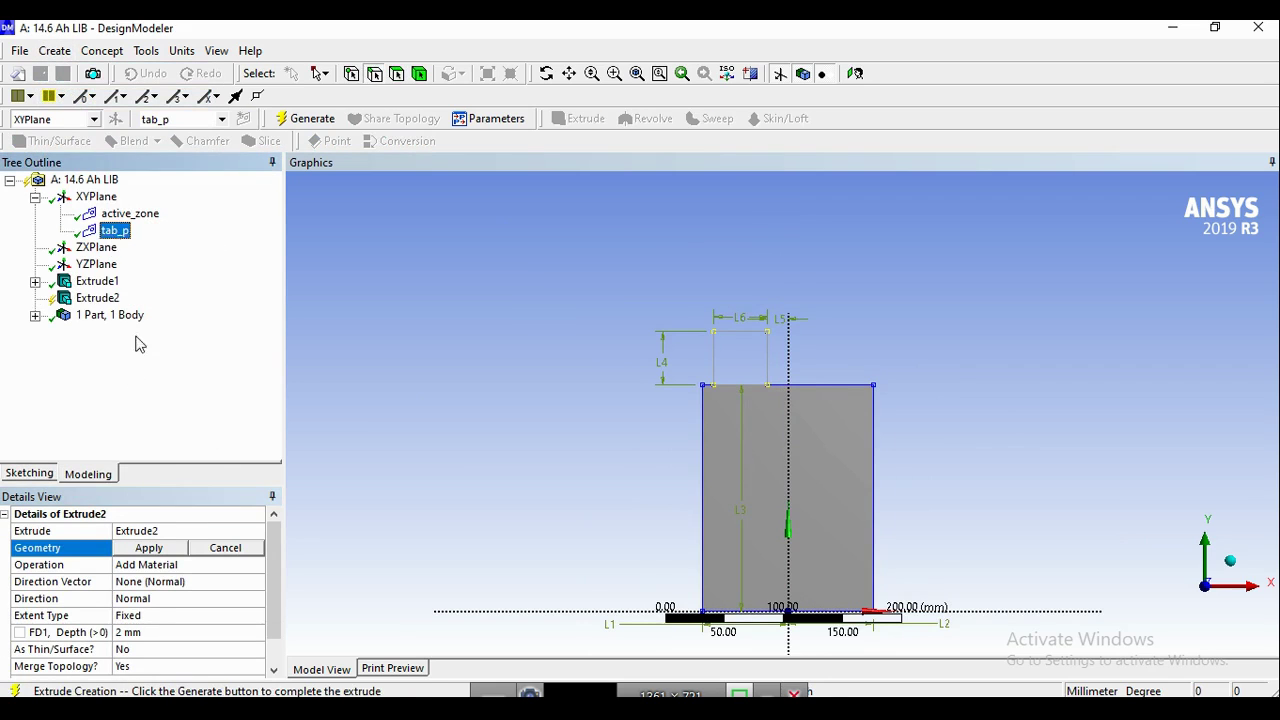
click(148, 548)
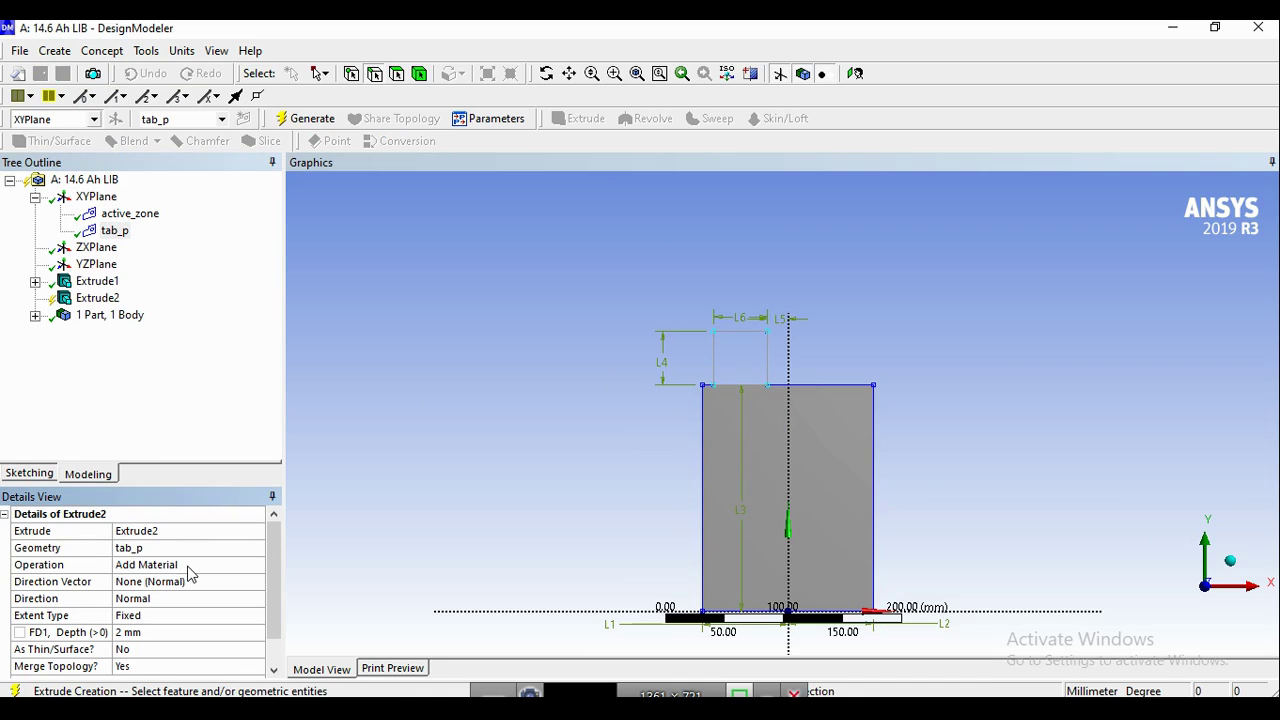
click(198, 567)
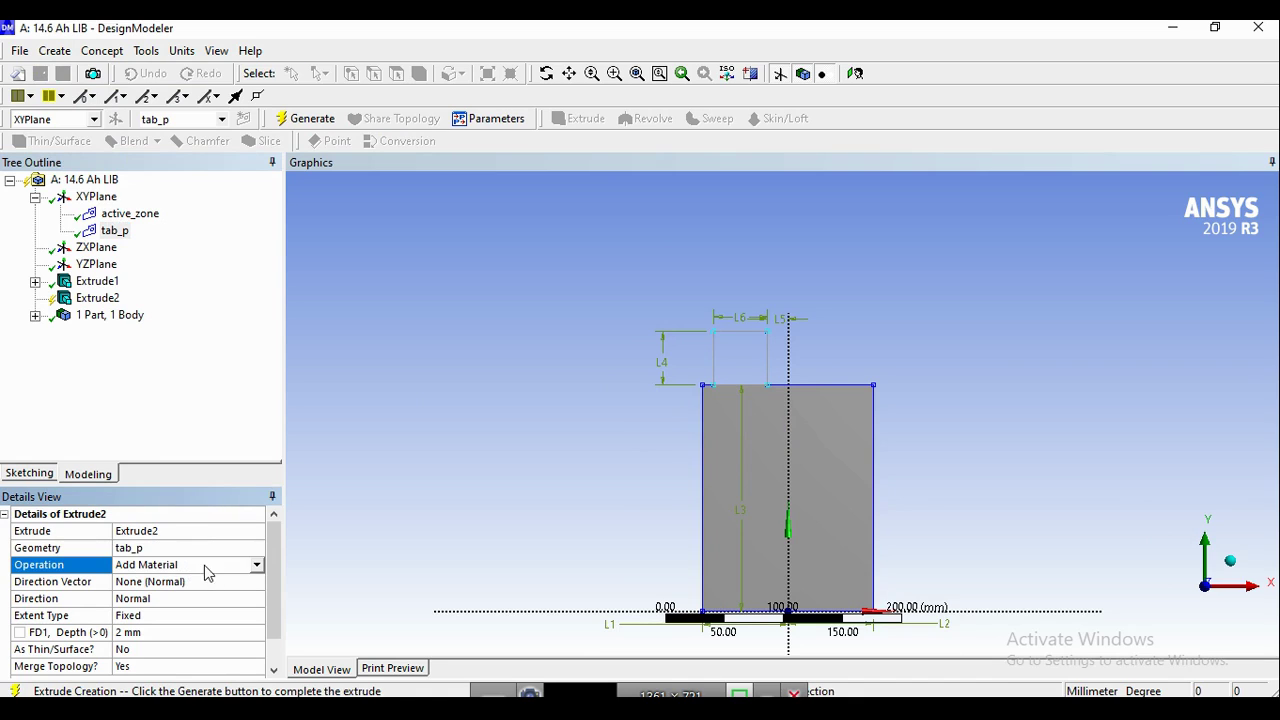
click(257, 566)
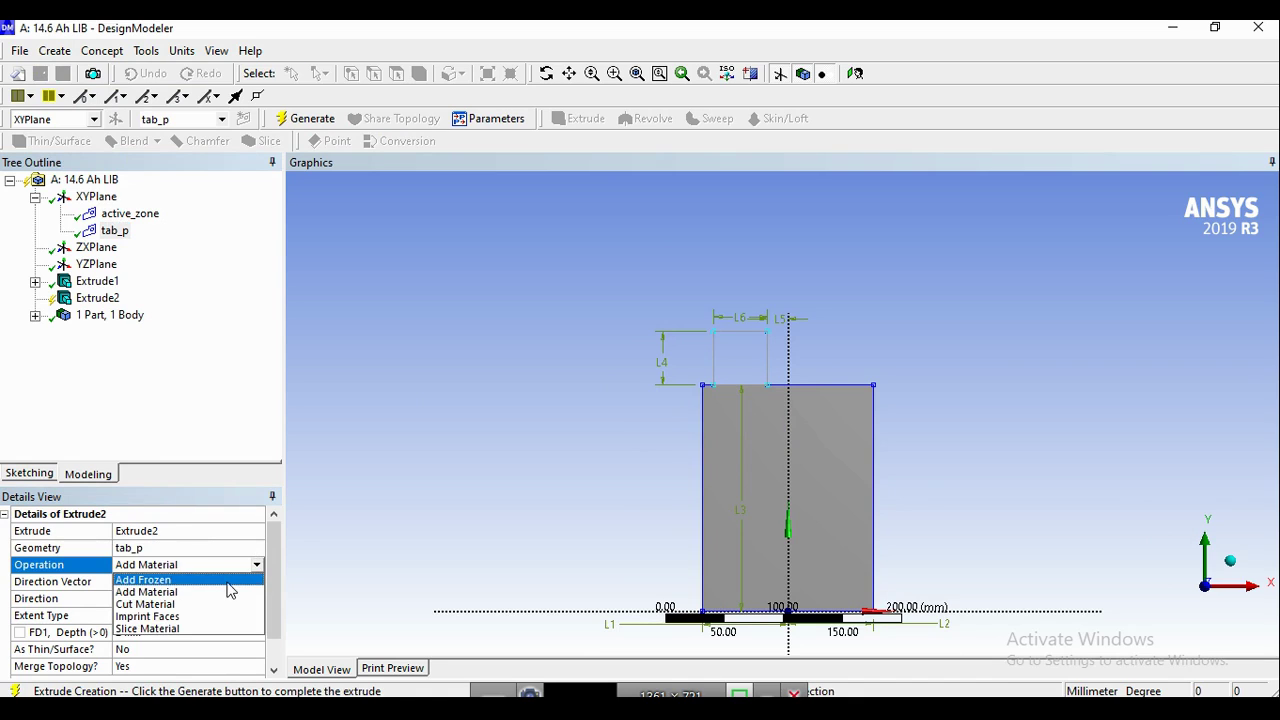
click(221, 582)
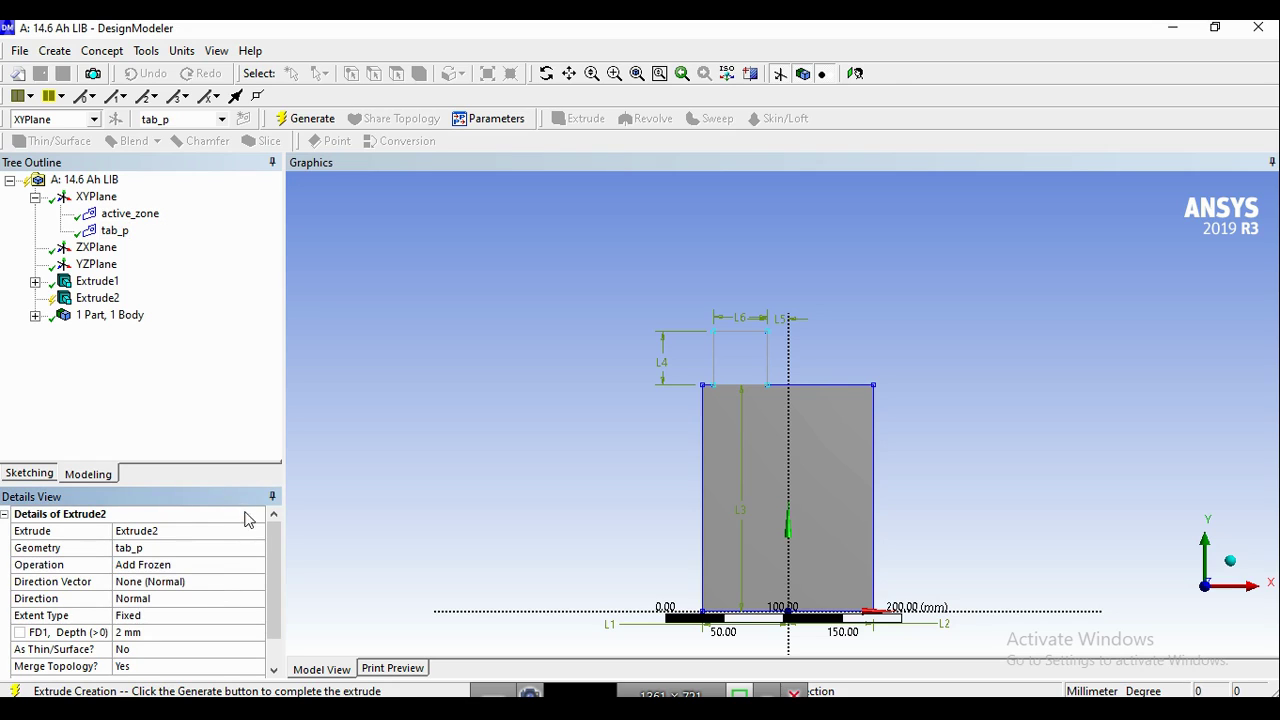
scroll(271, 570, down, 1)
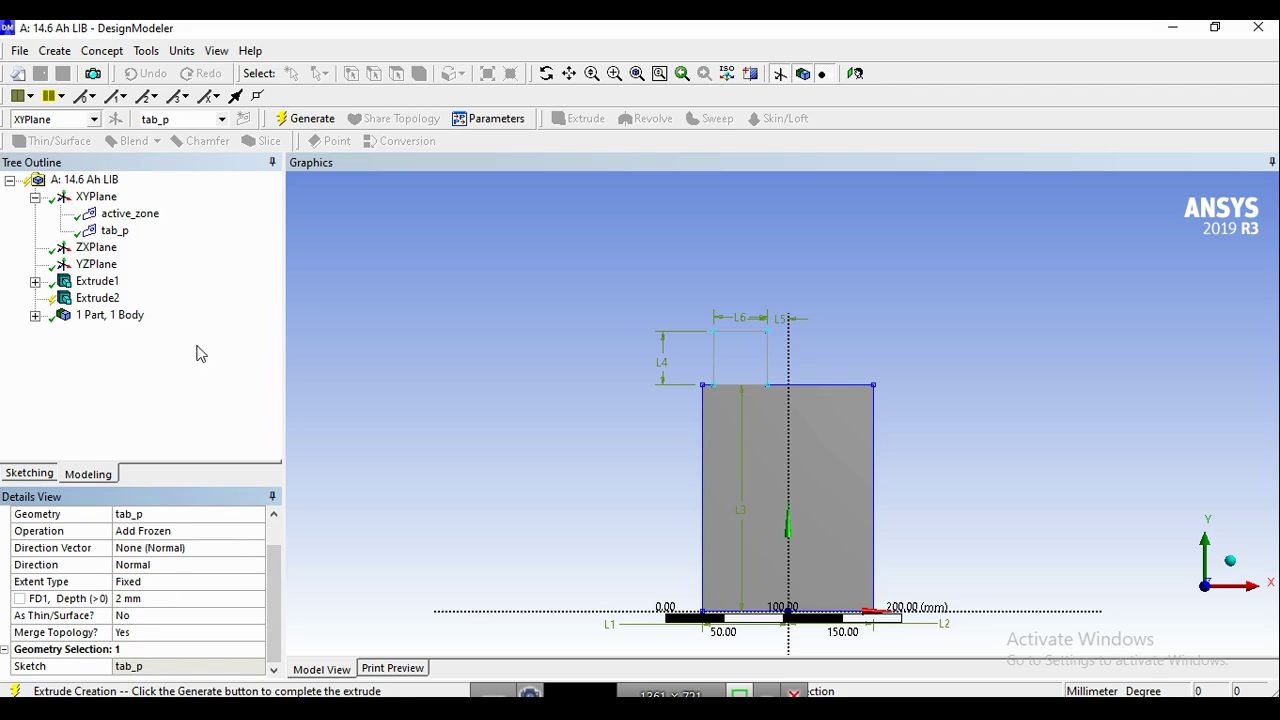
click(300, 119)
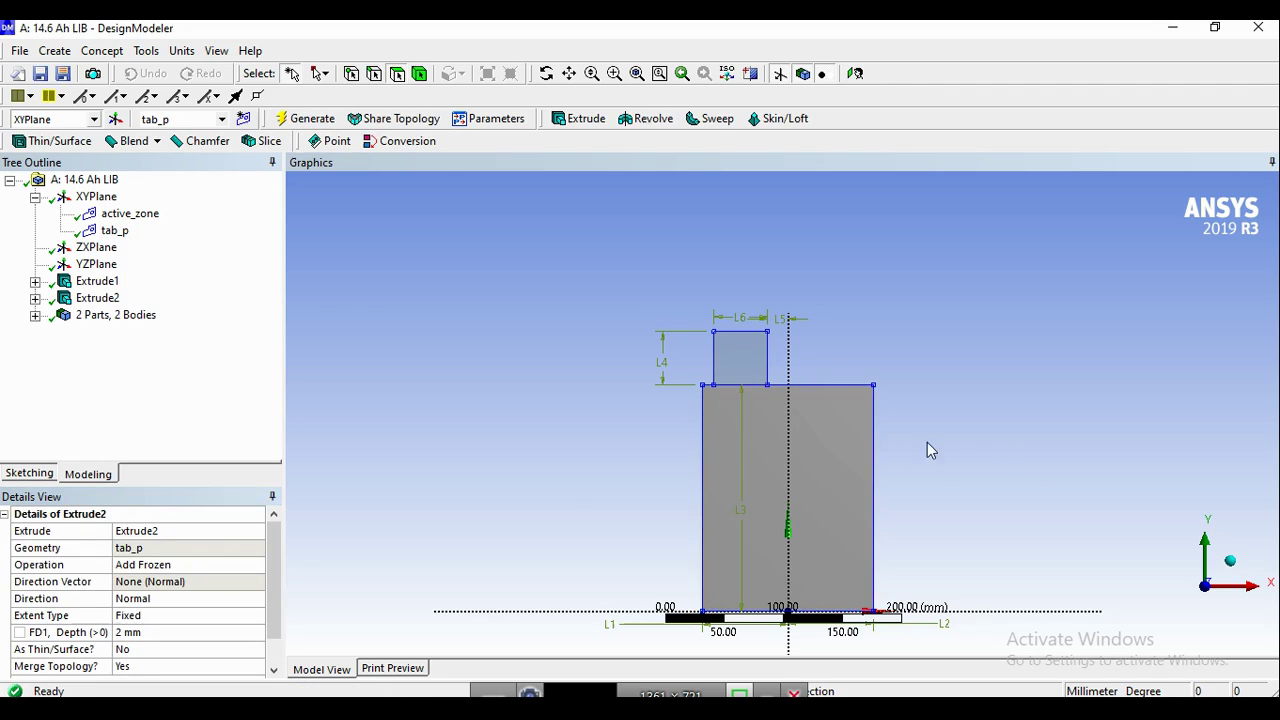
middle_drag(891, 420, 793, 457)
scroll(787, 417, up, 5)
scroll(776, 296, up, 3)
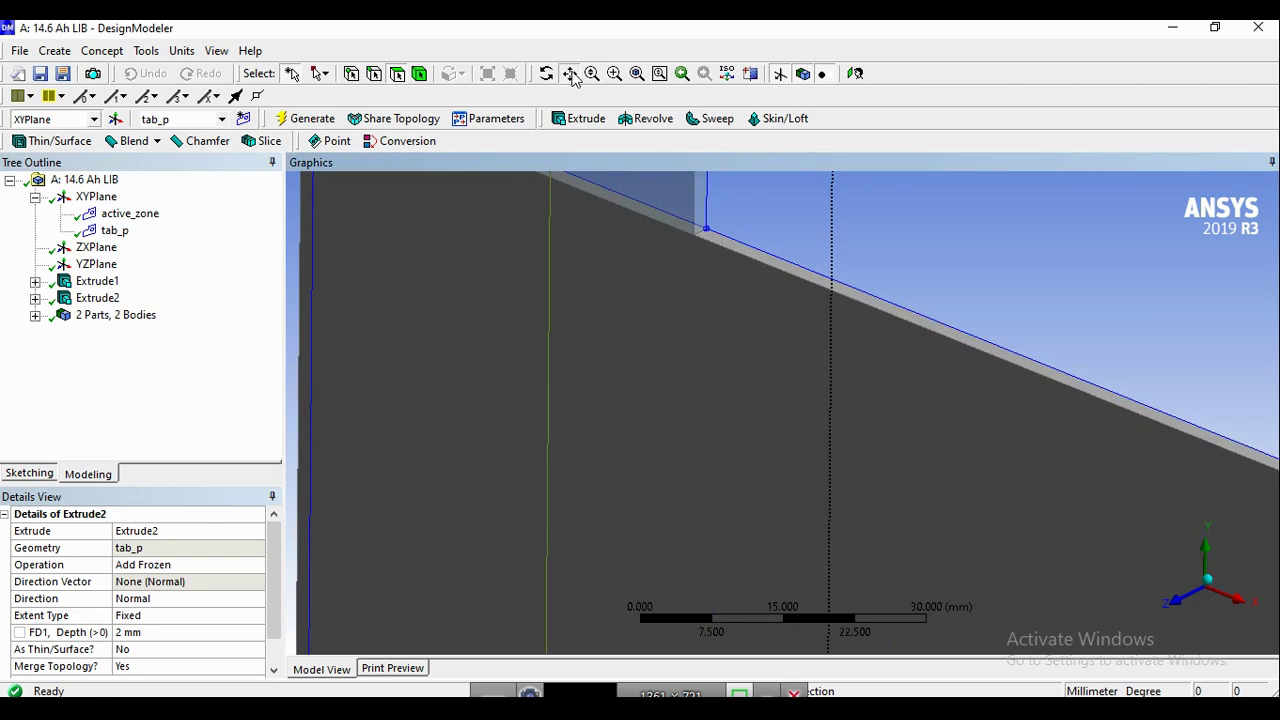
click(568, 73)
drag(700, 300, 754, 363)
scroll(783, 429, up, 3)
drag(783, 429, 768, 370)
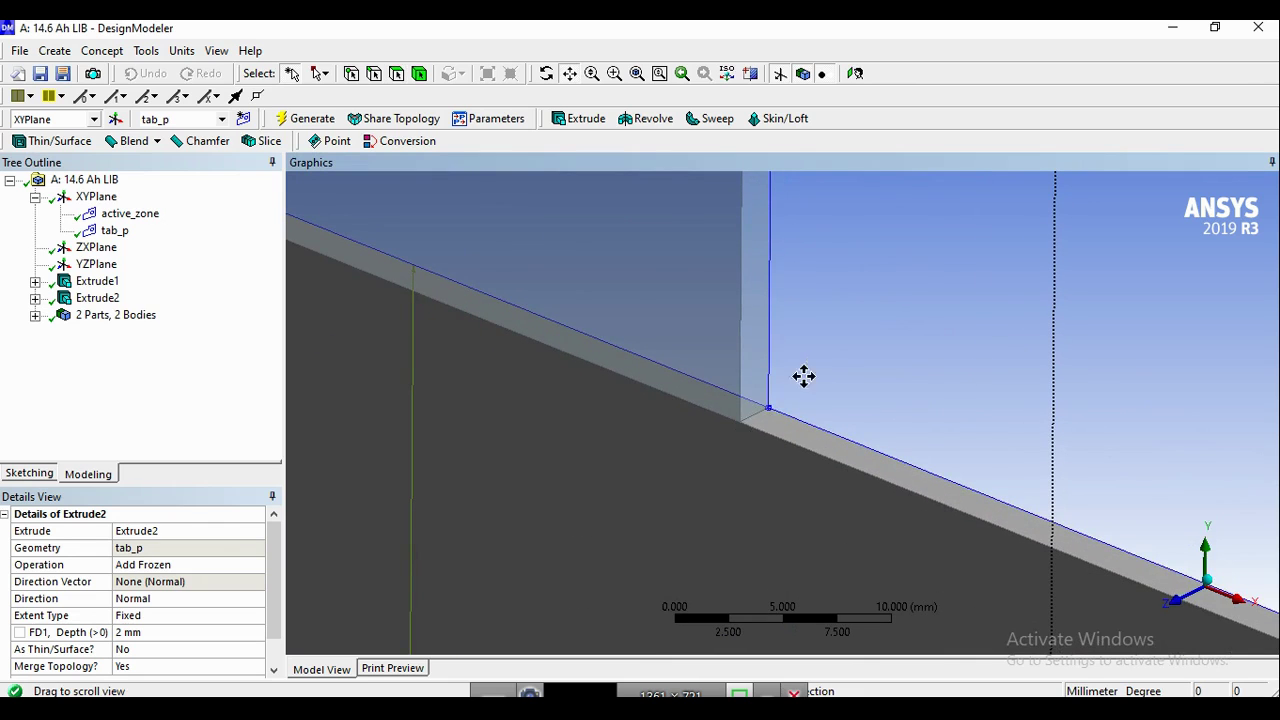
scroll(810, 368, down, 6)
scroll(788, 338, down, 4)
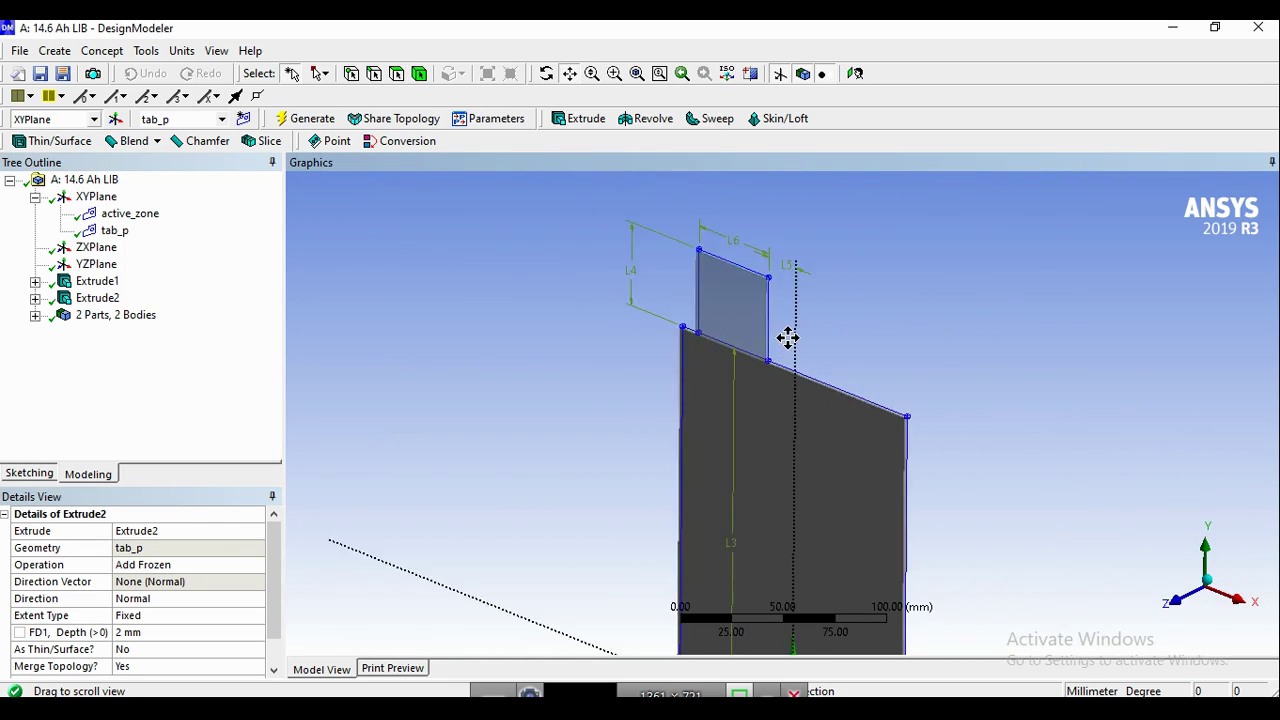
drag(813, 388, 789, 349)
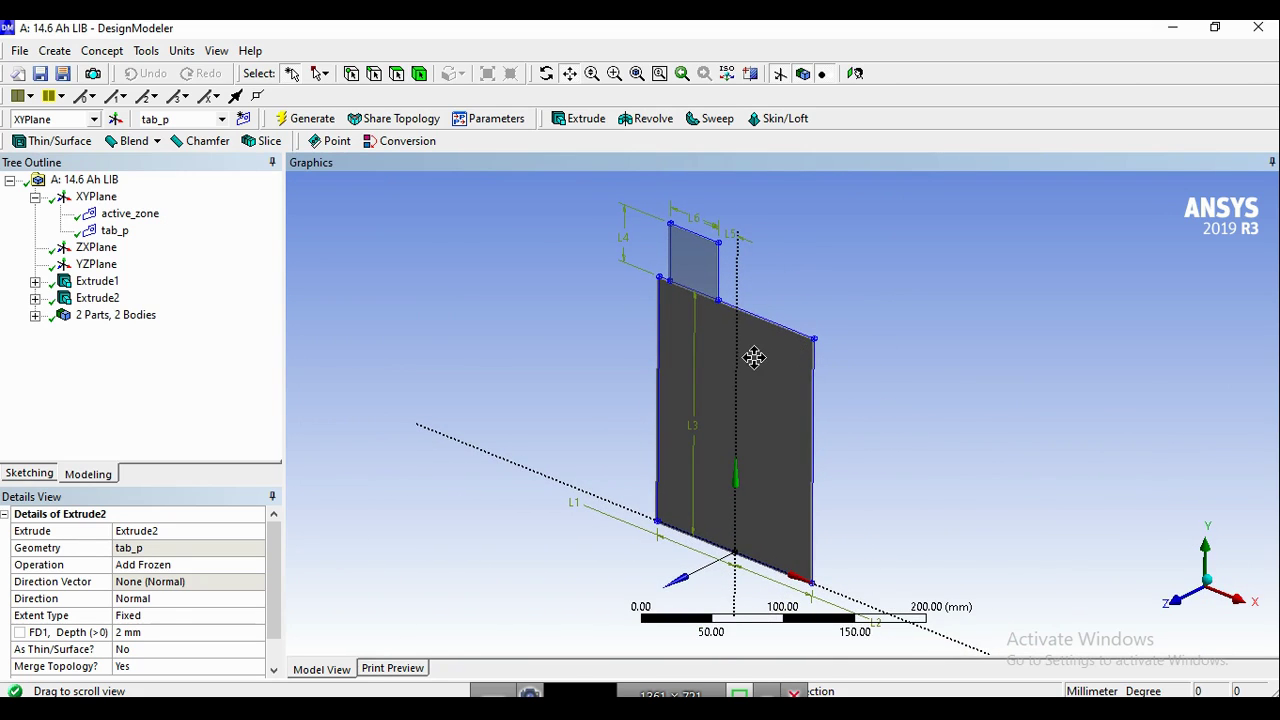
Step: Add a third sketch on the XYPlane and rename it tab_n
click(112, 197)
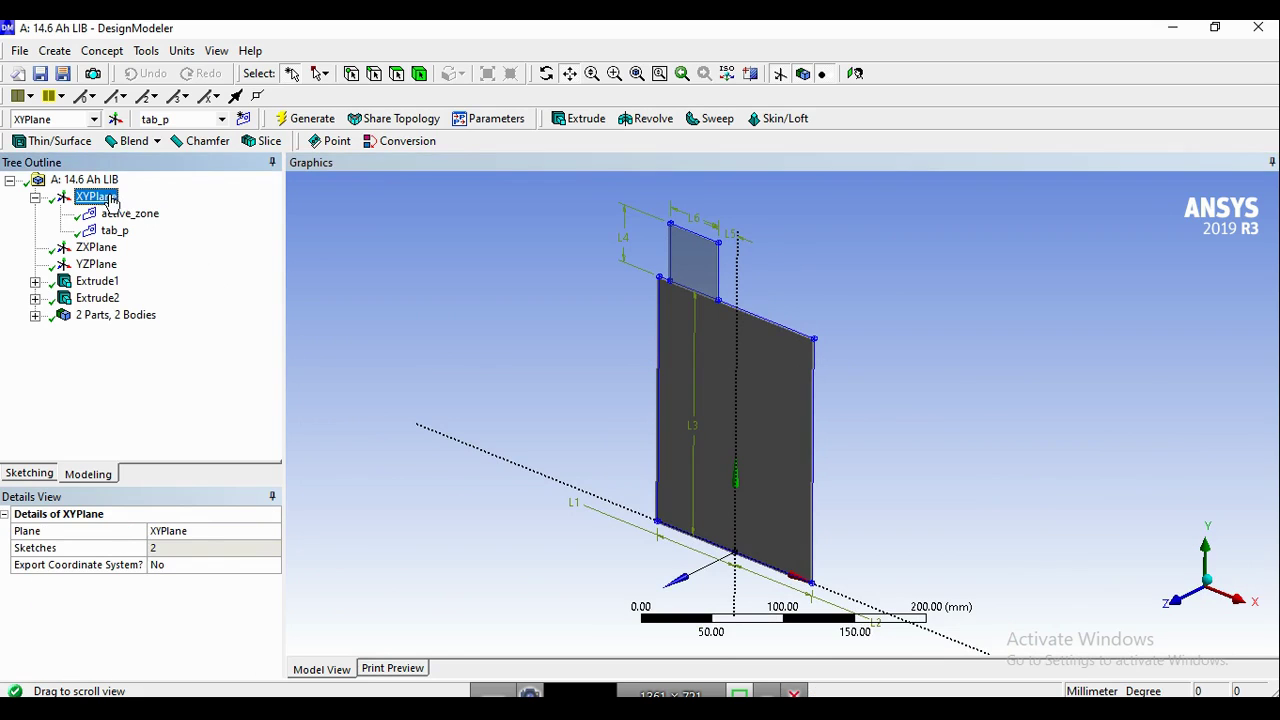
right_click(114, 200)
click(184, 282)
click(243, 118)
right_click(124, 255)
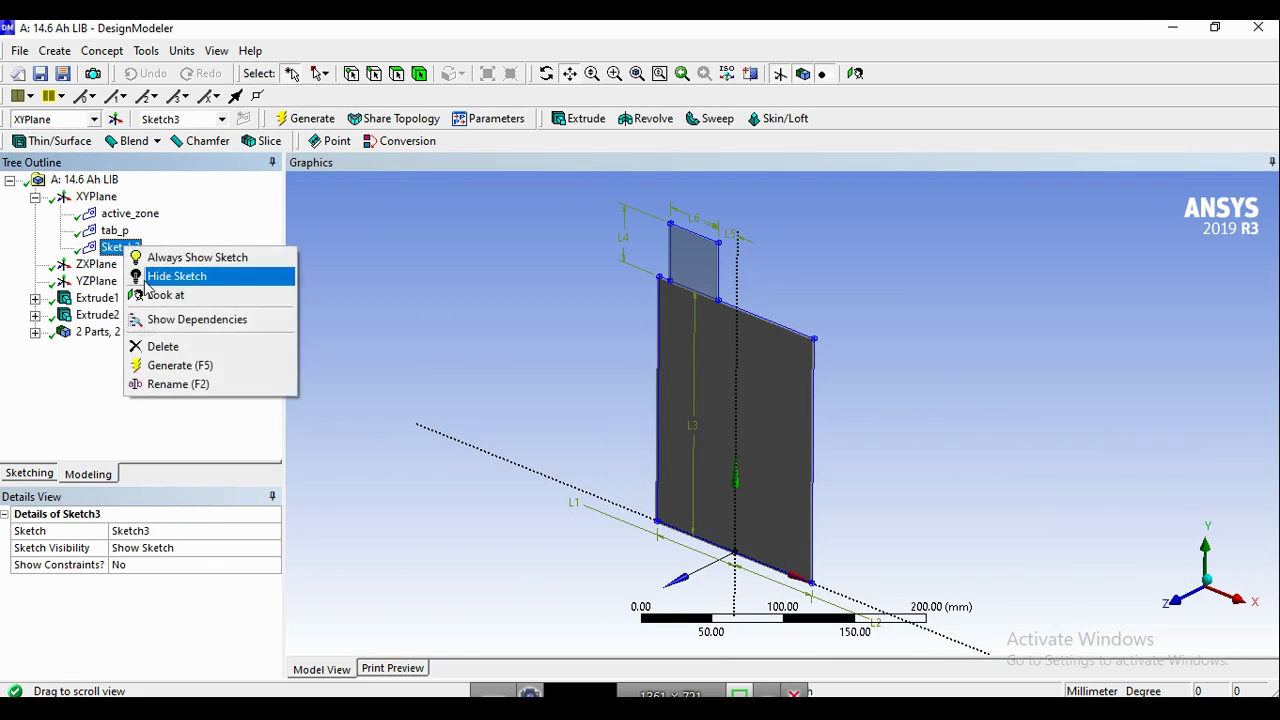
click(200, 383)
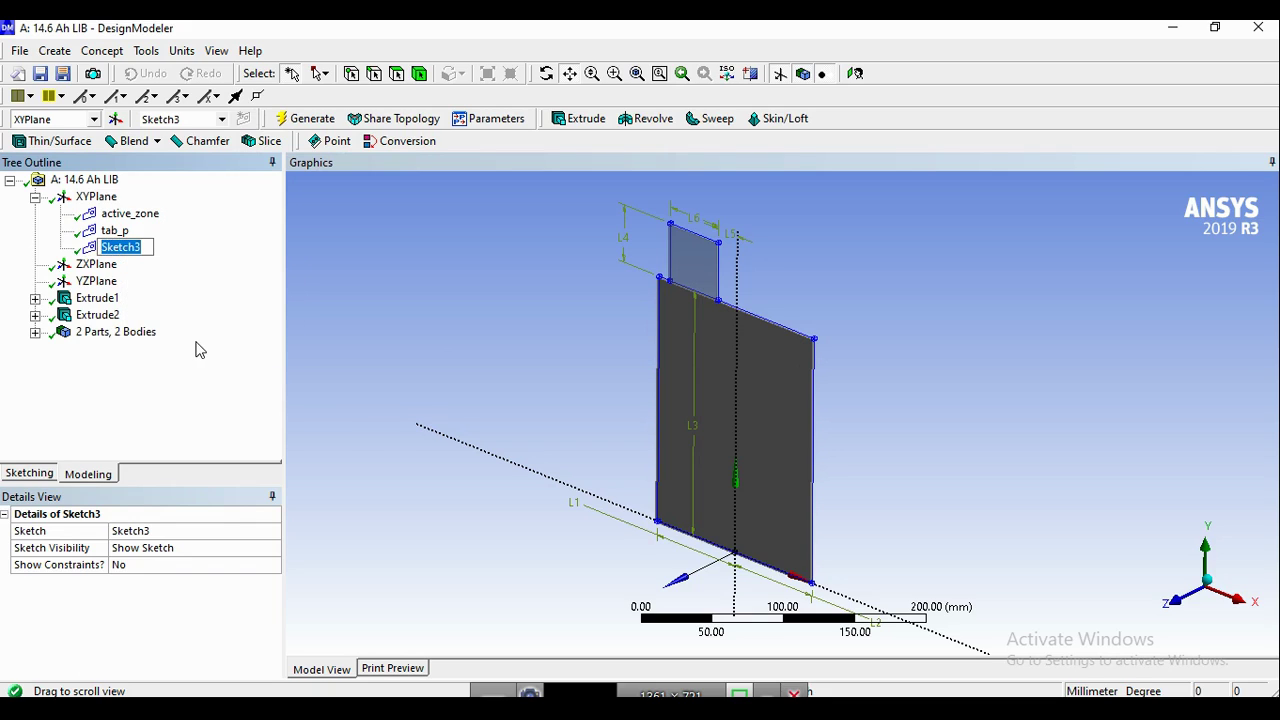
text(tab_n)
key(Return)
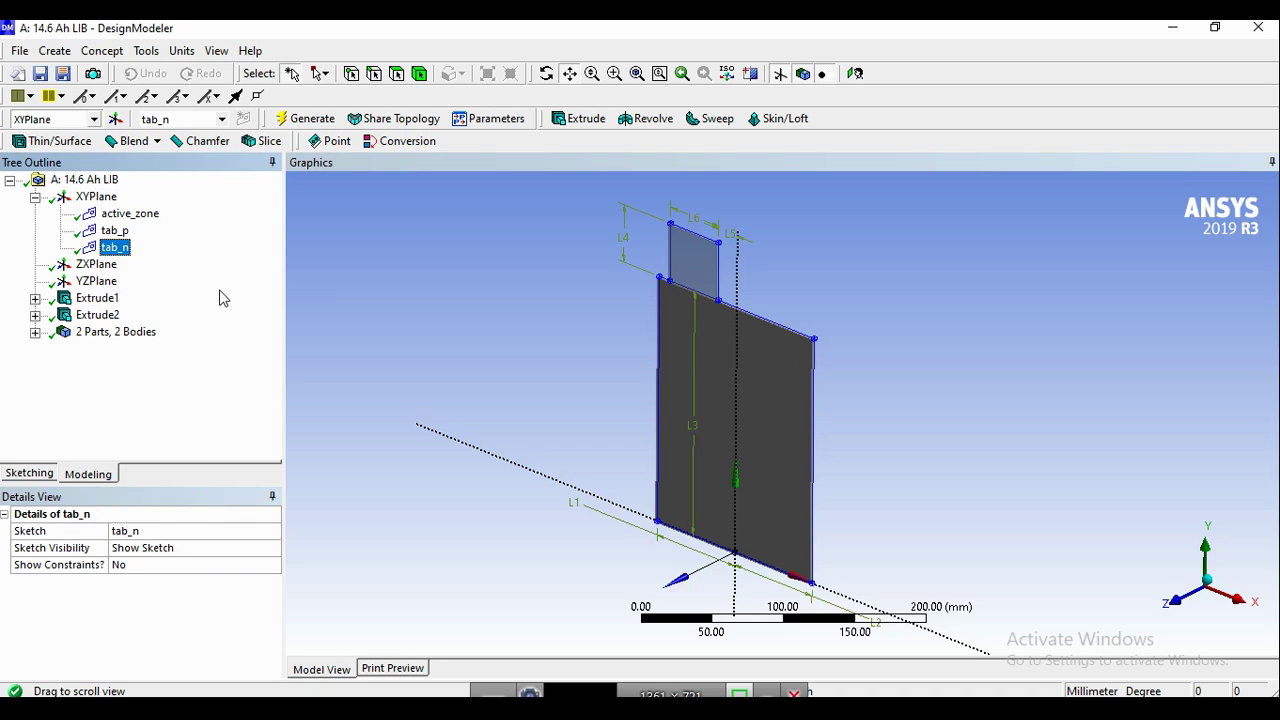
Step: Facing the XY plane, draw a tab rectangle right of centre on the active zone's top edge
click(40, 476)
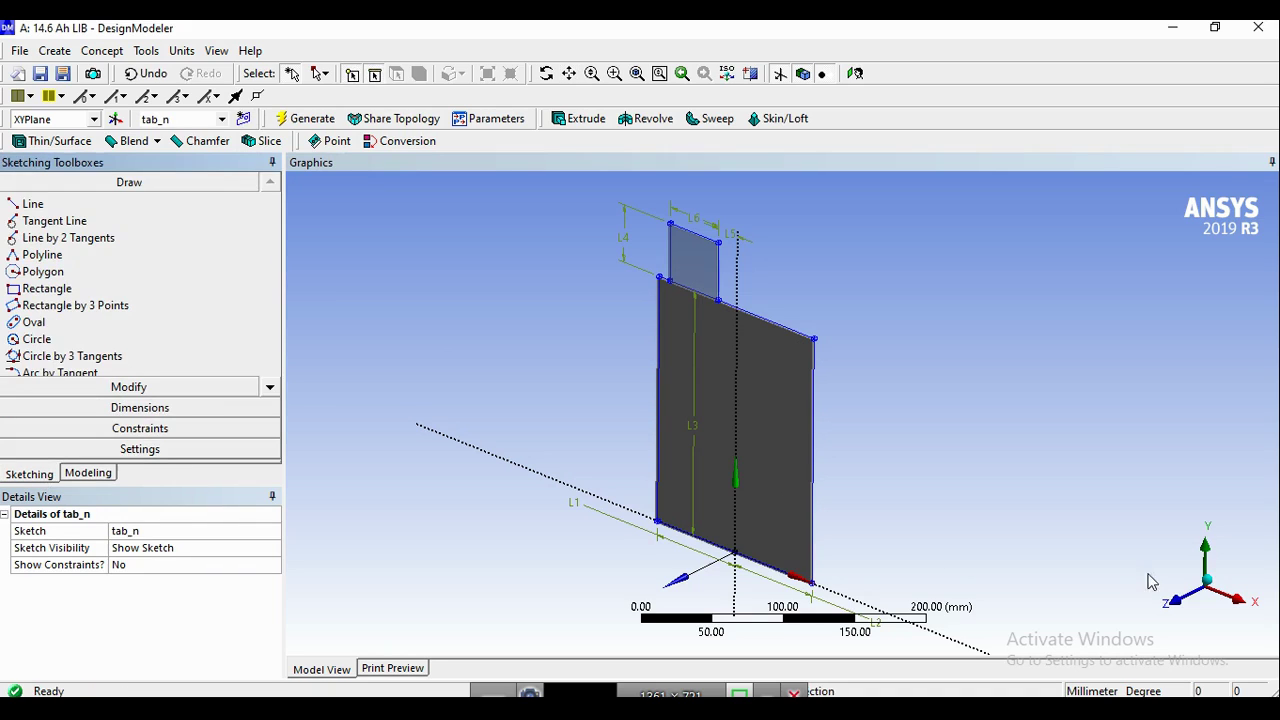
click(1172, 598)
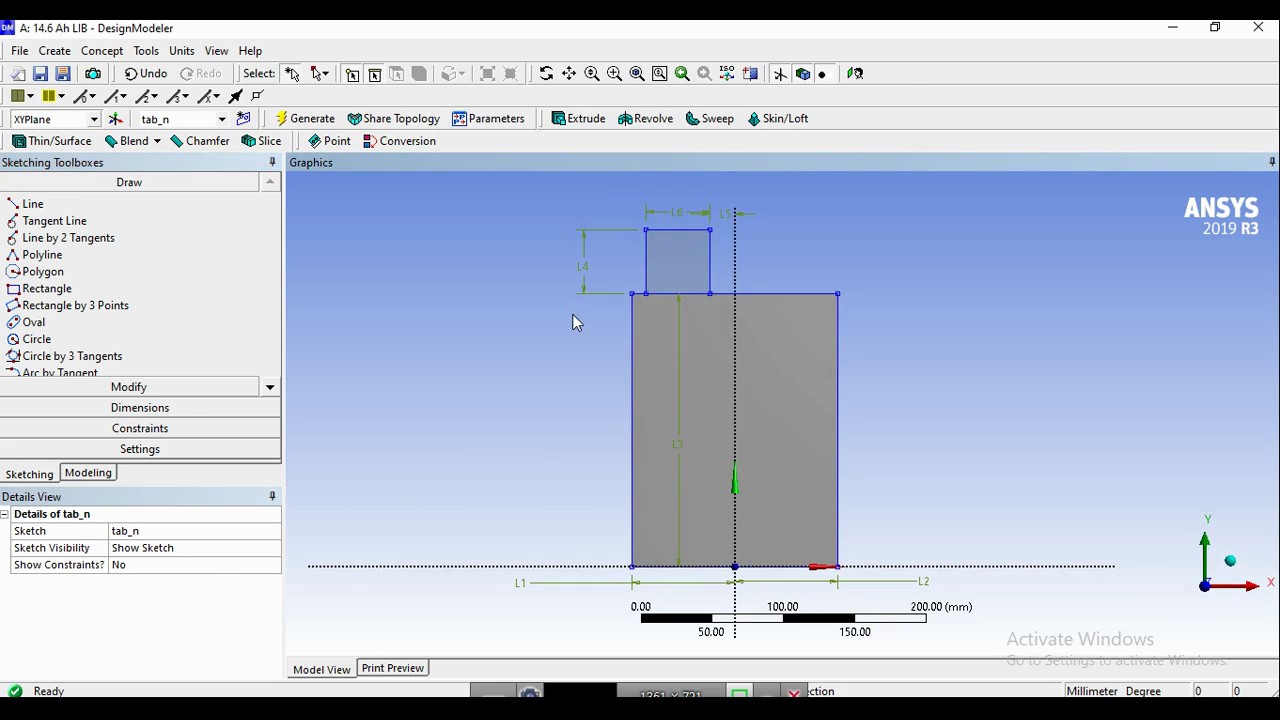
click(47, 288)
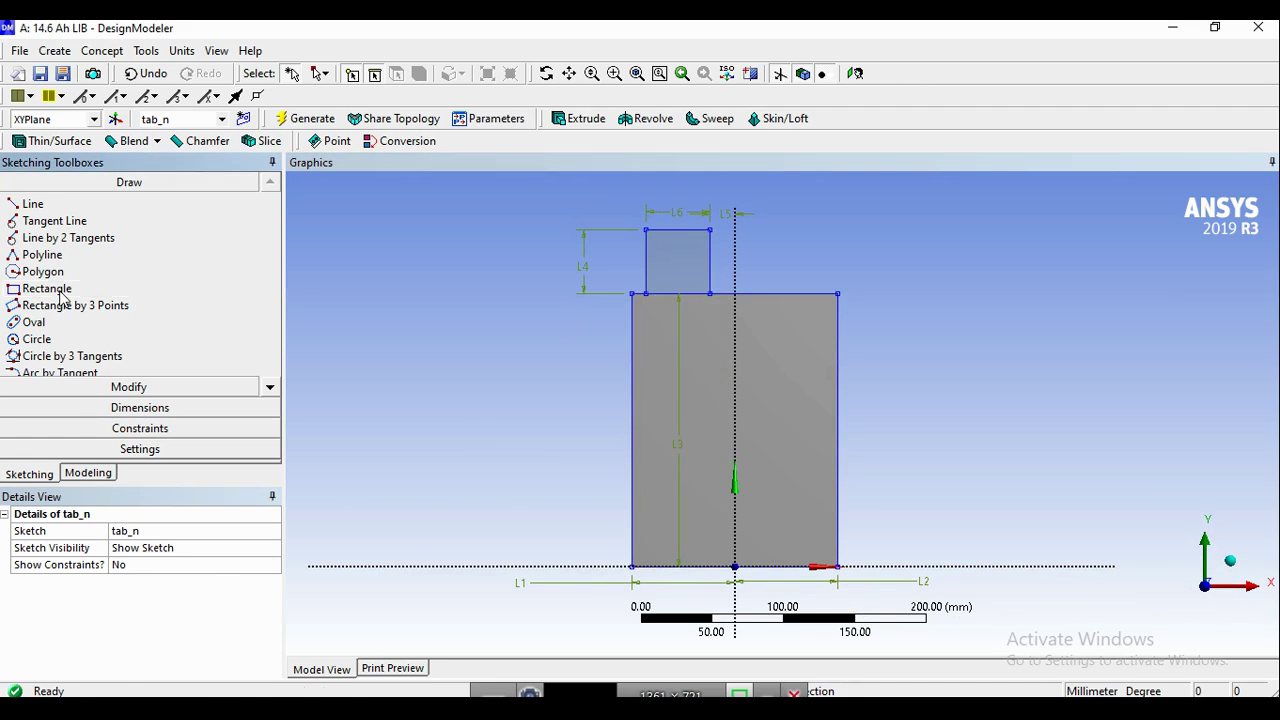
click(760, 233)
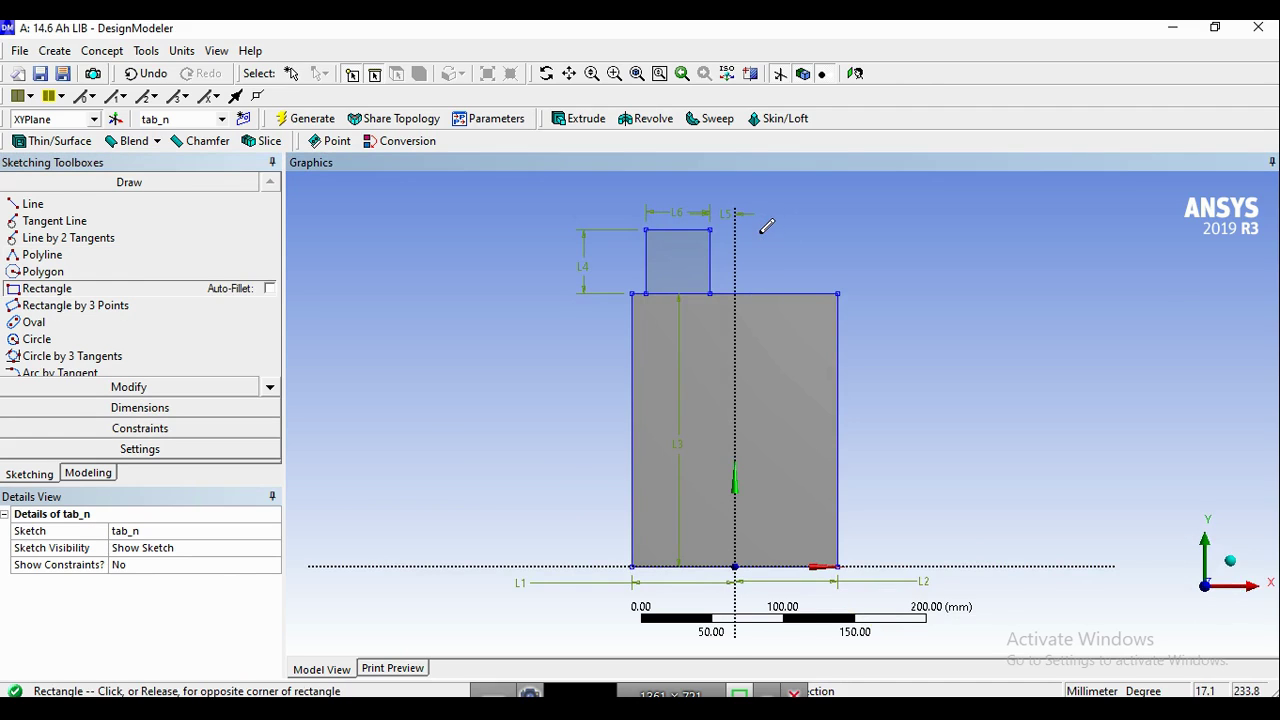
click(822, 293)
Step: Dimension the tab's left edge 17.5 mm from the vertical centre axis (L7)
click(172, 408)
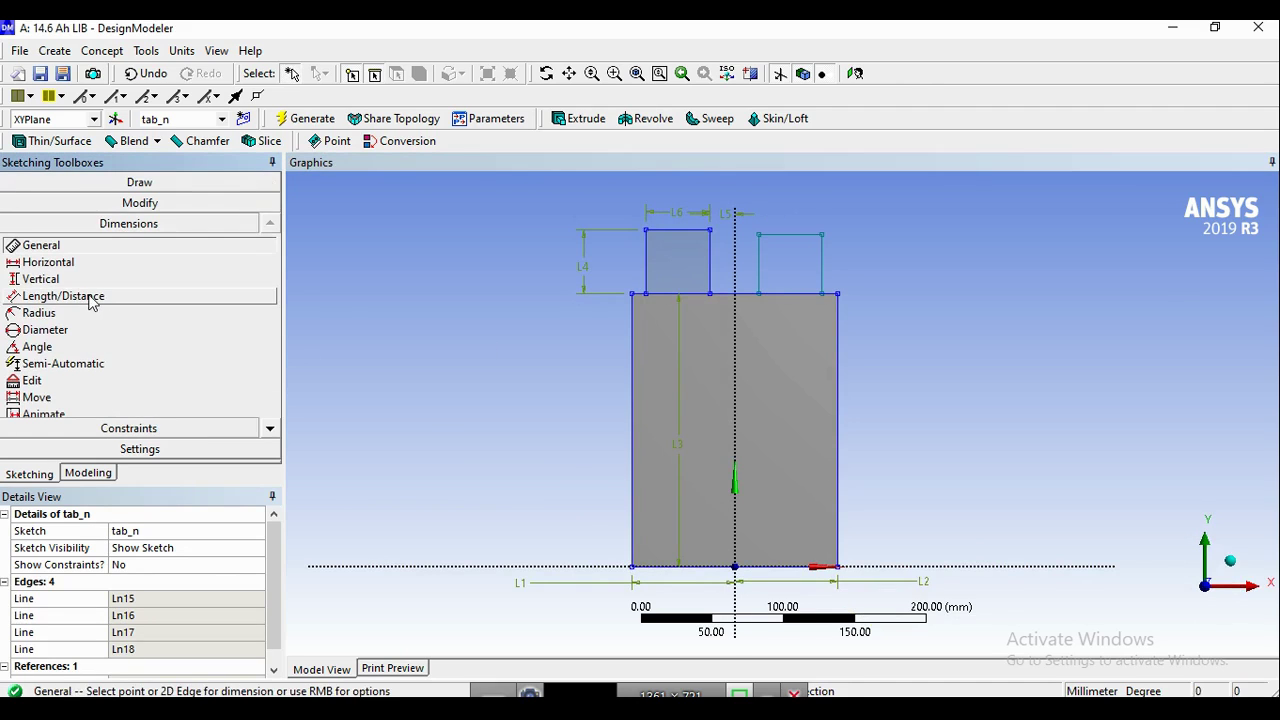
click(63, 296)
click(759, 258)
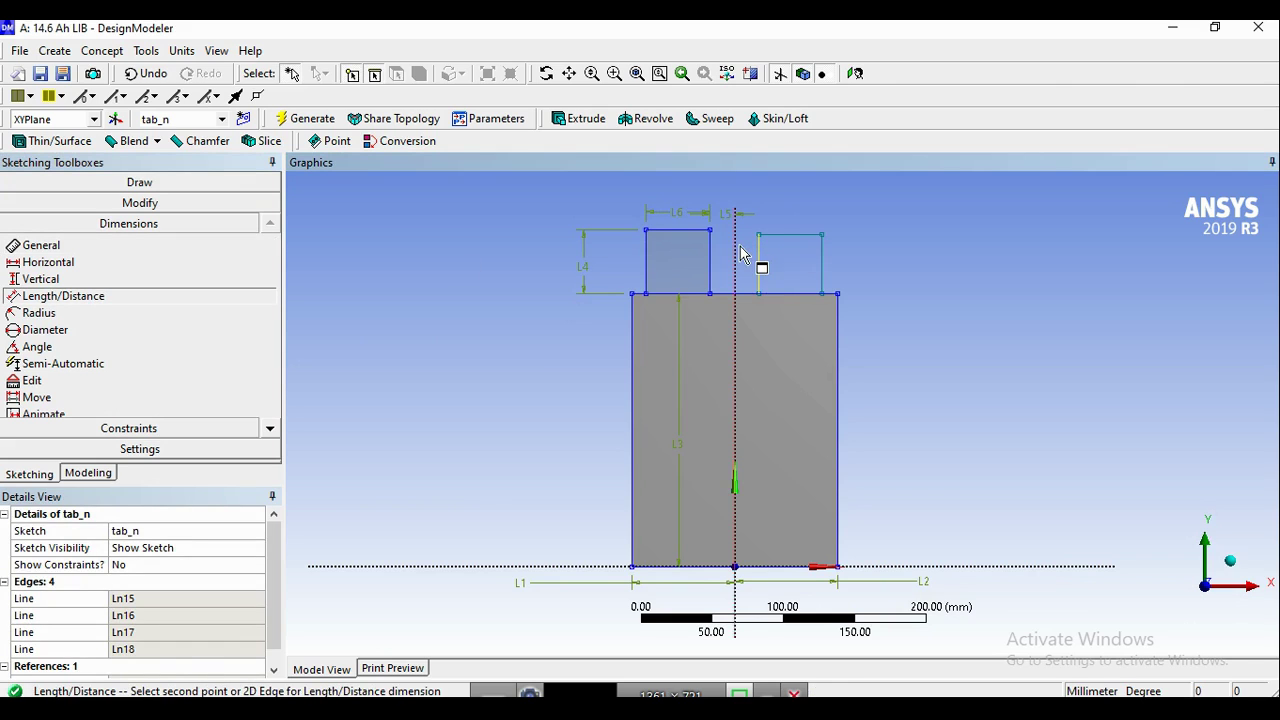
click(738, 254)
click(771, 199)
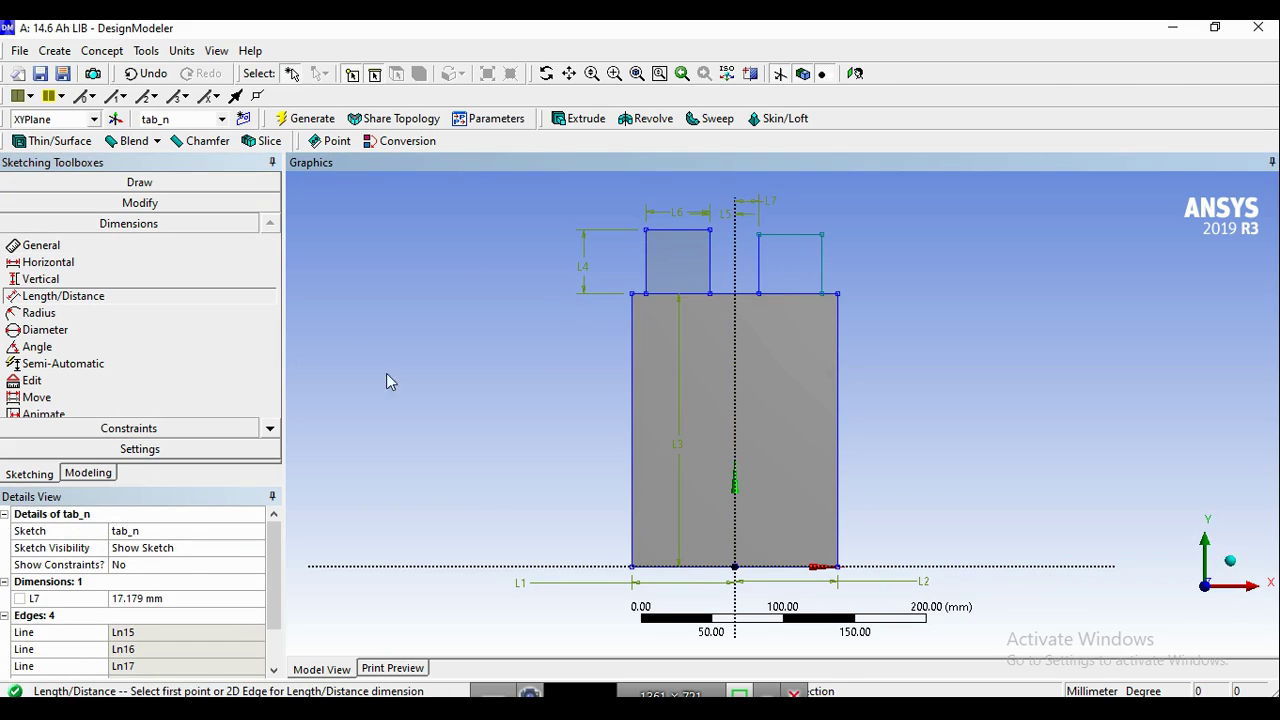
click(158, 598)
text(17.5)
key(Return)
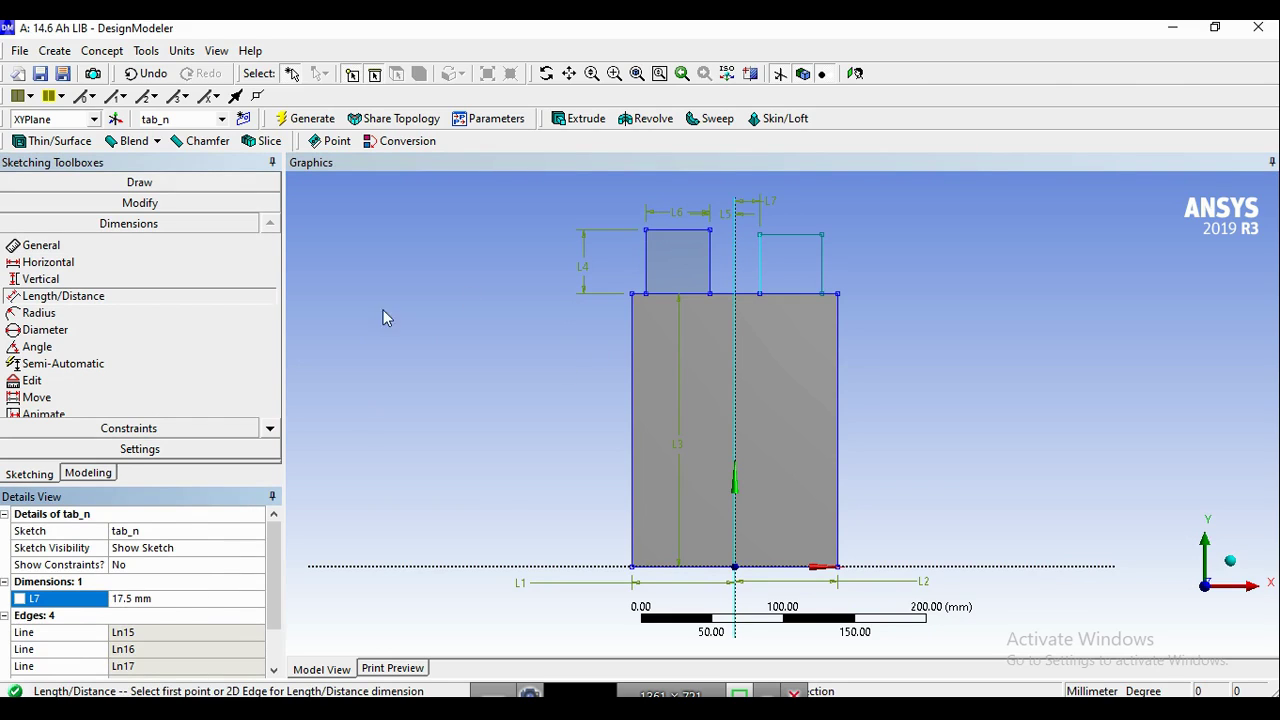
Step: Dimension the tab width L8 = 45 mm and height L9 = 45 mm
click(762, 258)
click(824, 262)
click(823, 200)
click(150, 615)
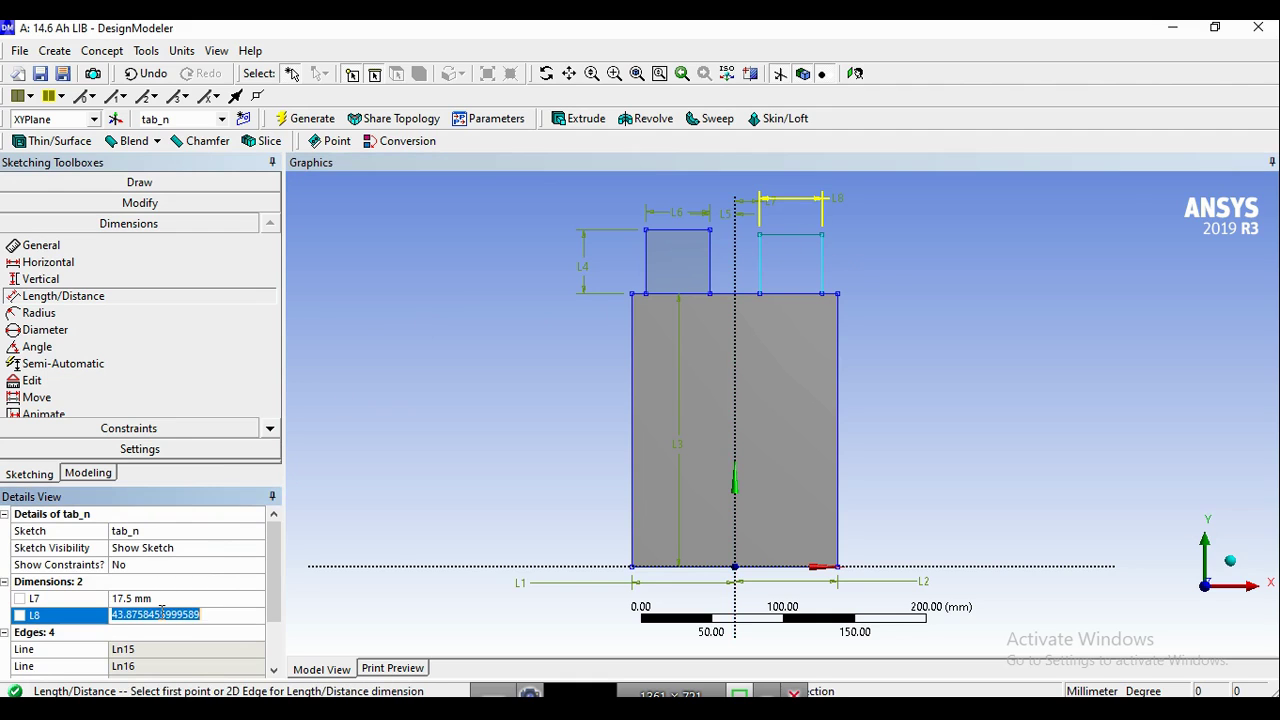
text(45)
key(Return)
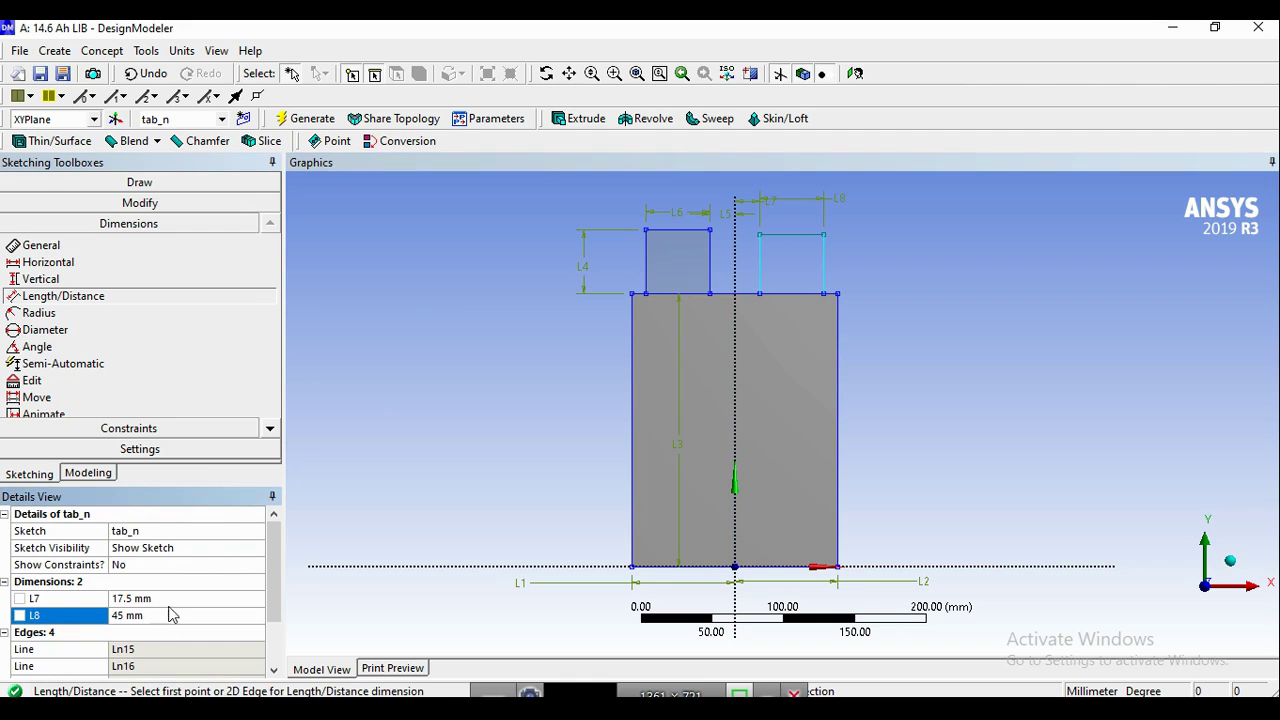
click(785, 235)
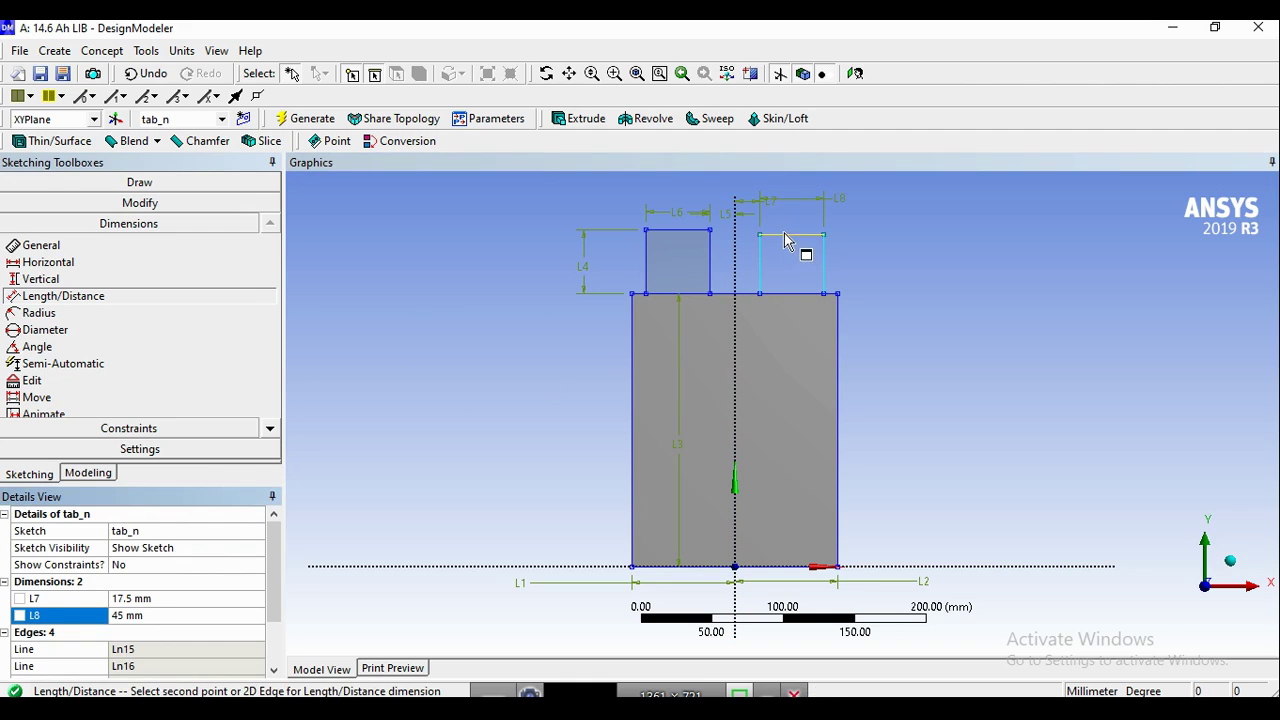
click(808, 293)
click(917, 262)
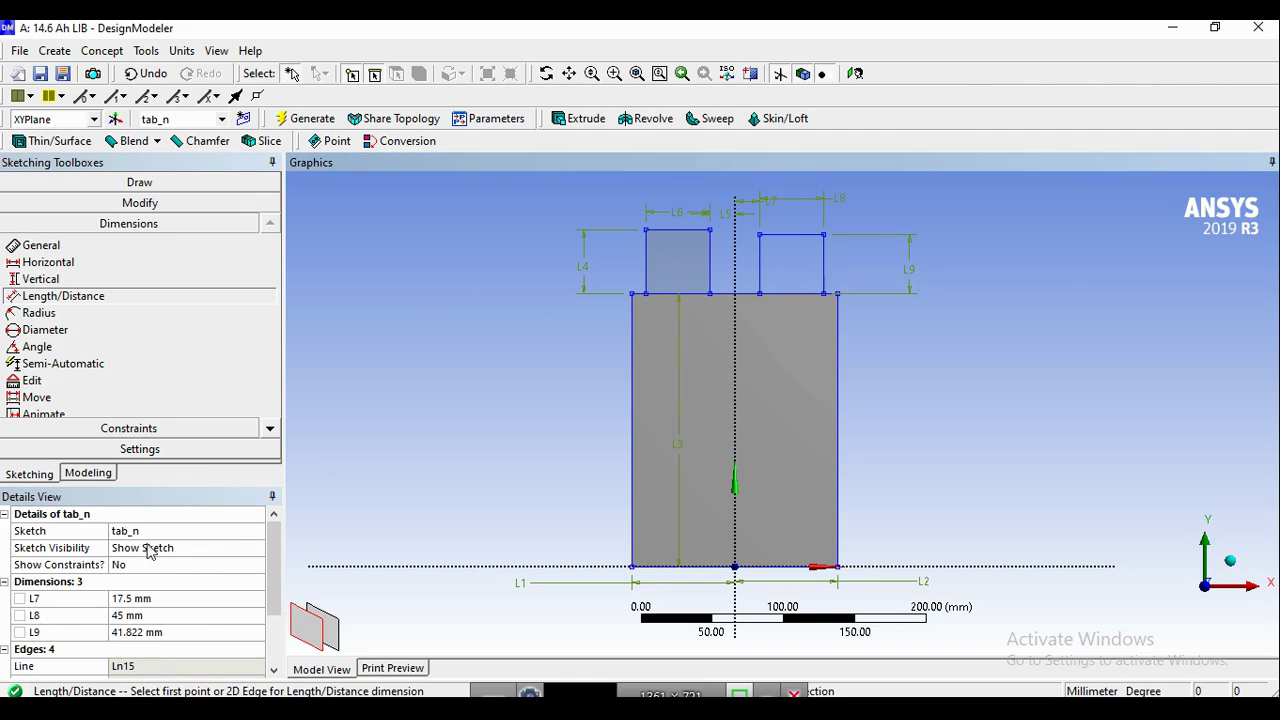
click(166, 632)
text(45)
key(Return)
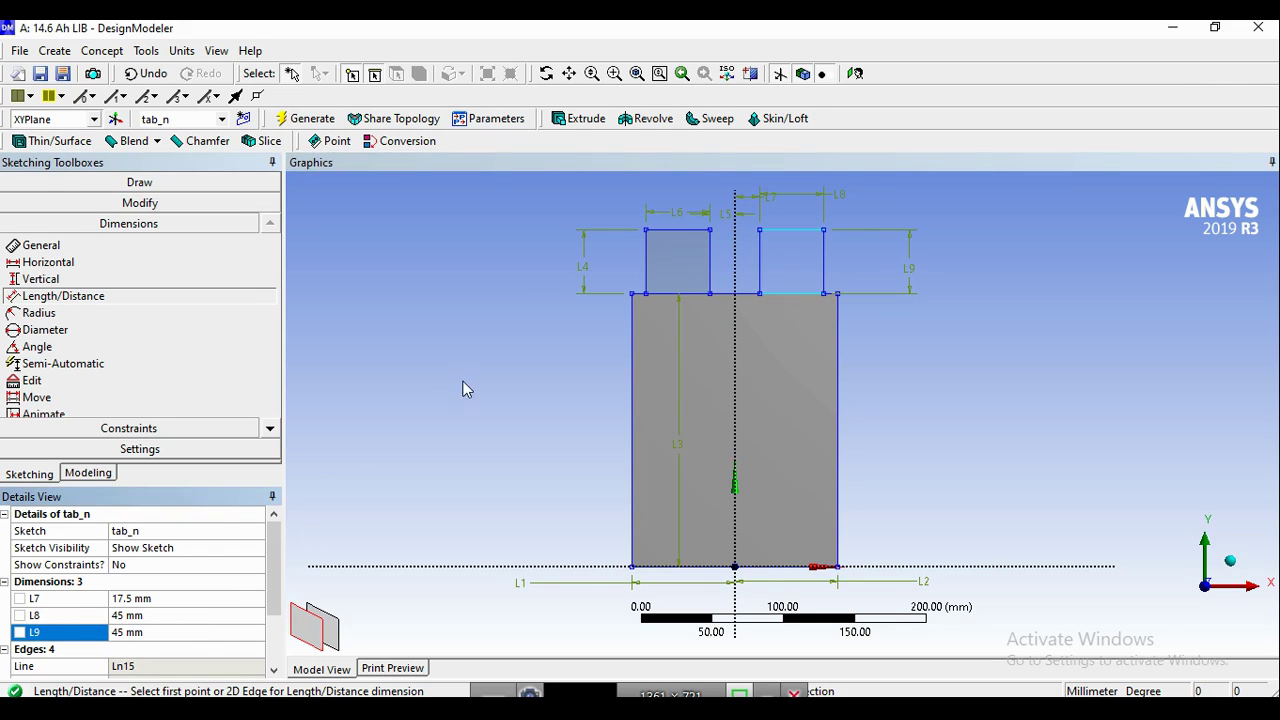
click(87, 474)
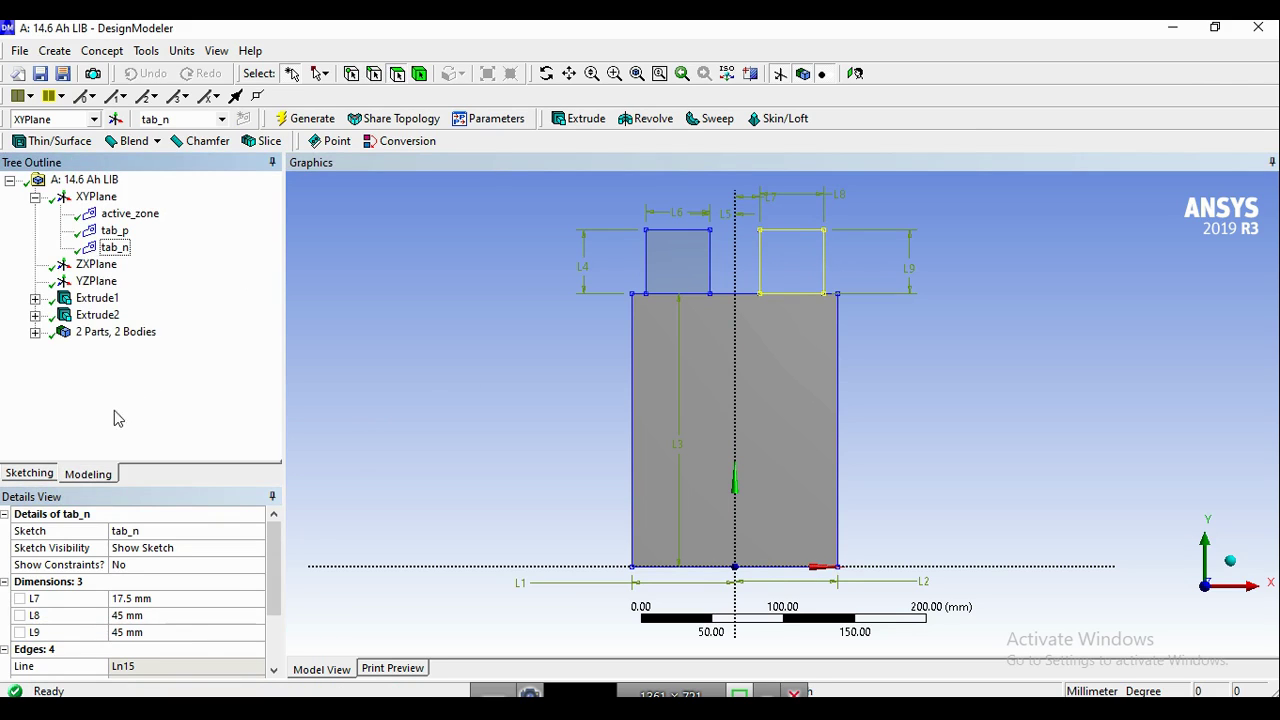
Step: Extrude tab_n 2 mm as an Add Frozen body (Extrude3), giving 3 parts, 3 bodies
click(55, 51)
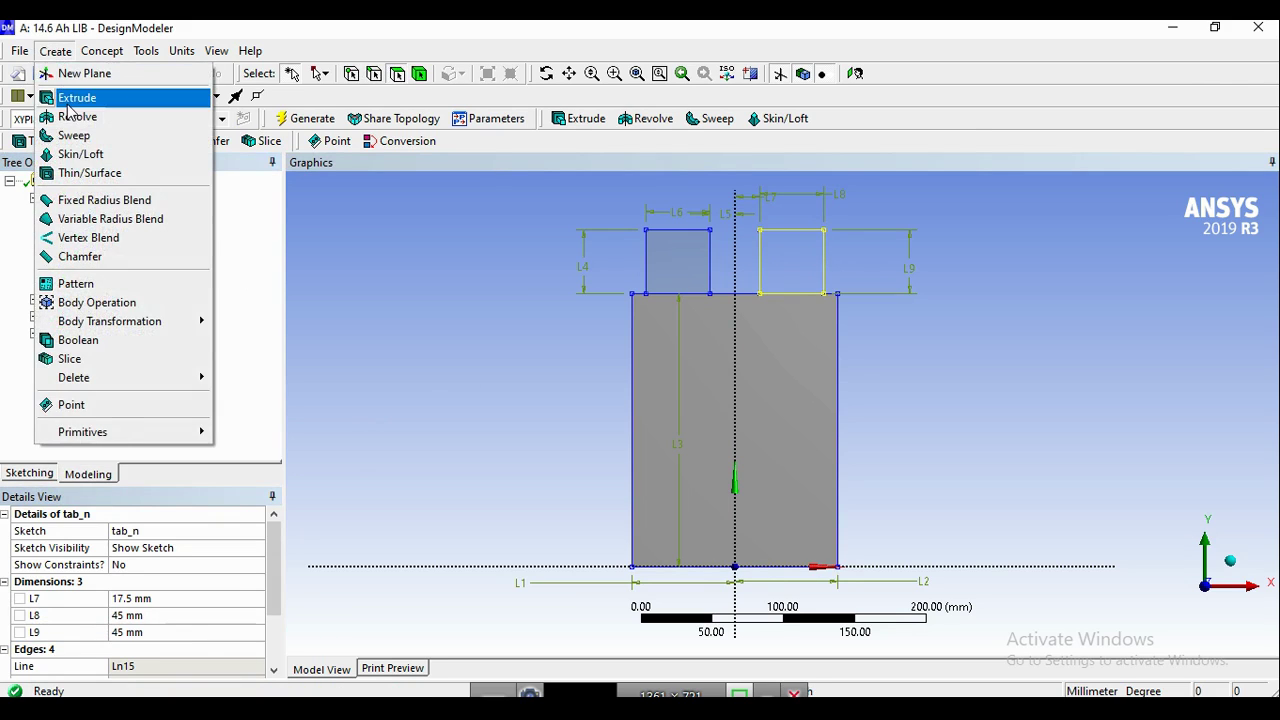
click(80, 97)
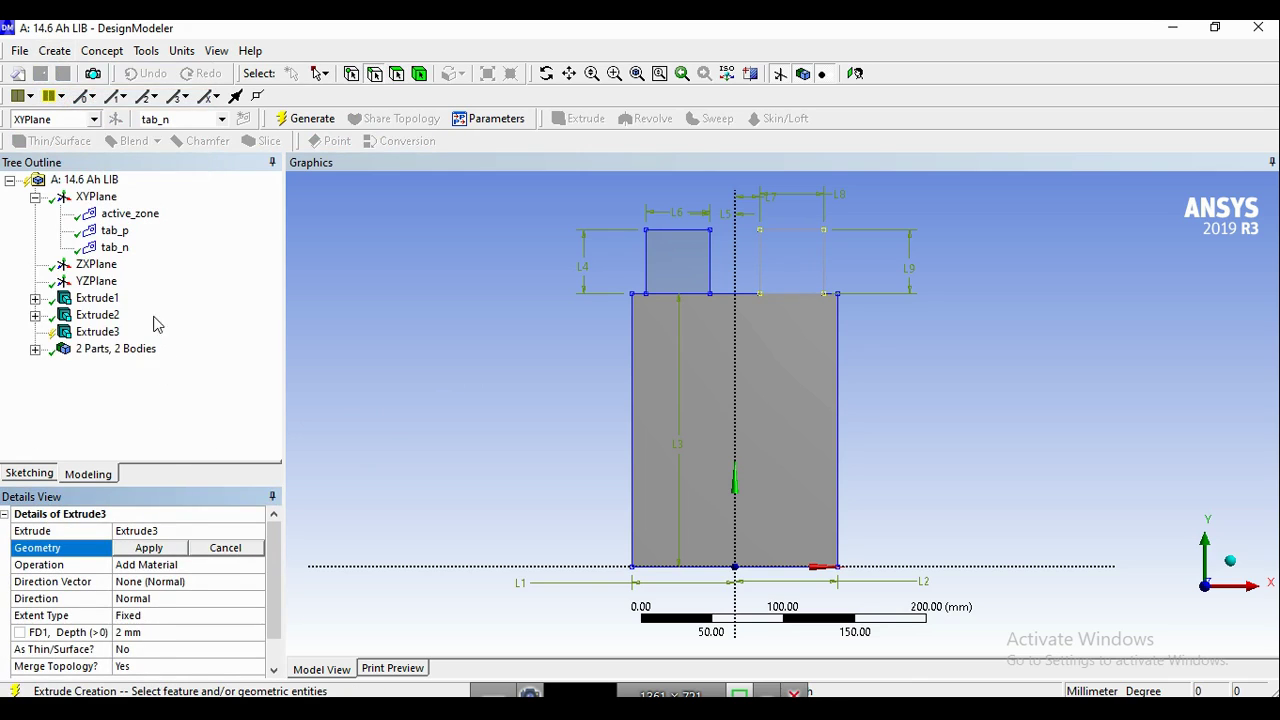
click(115, 247)
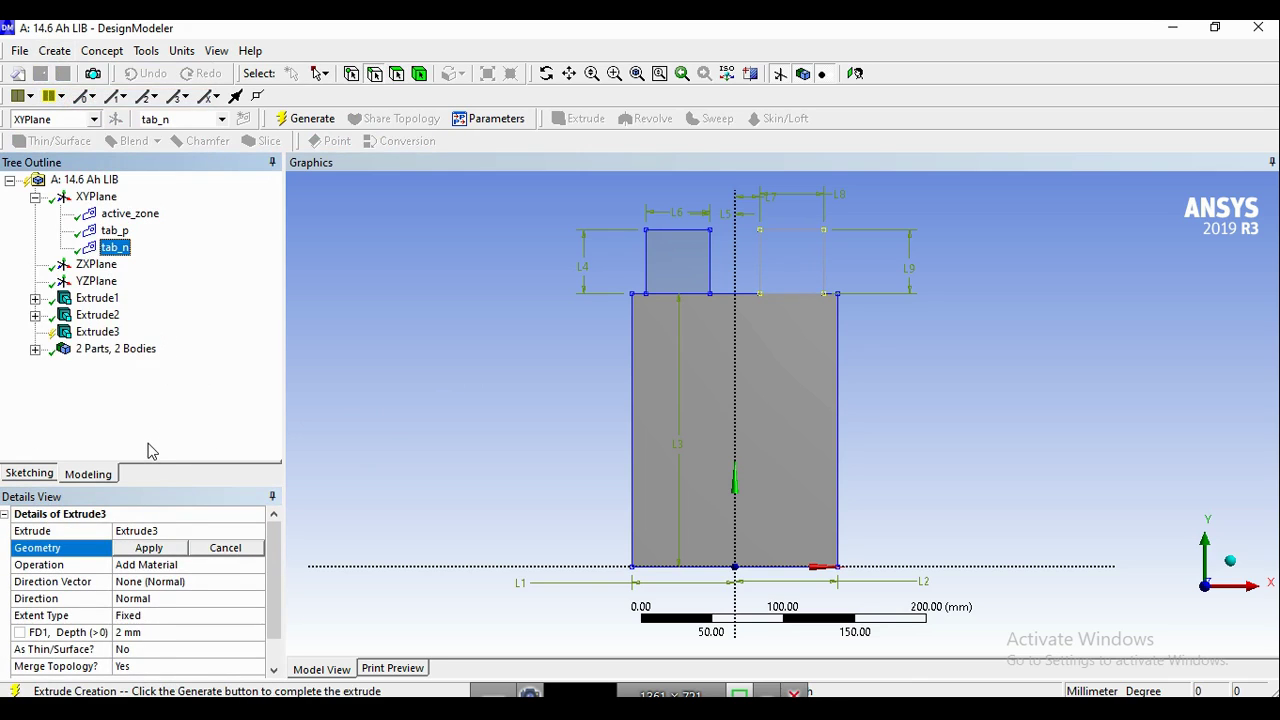
click(150, 549)
click(200, 570)
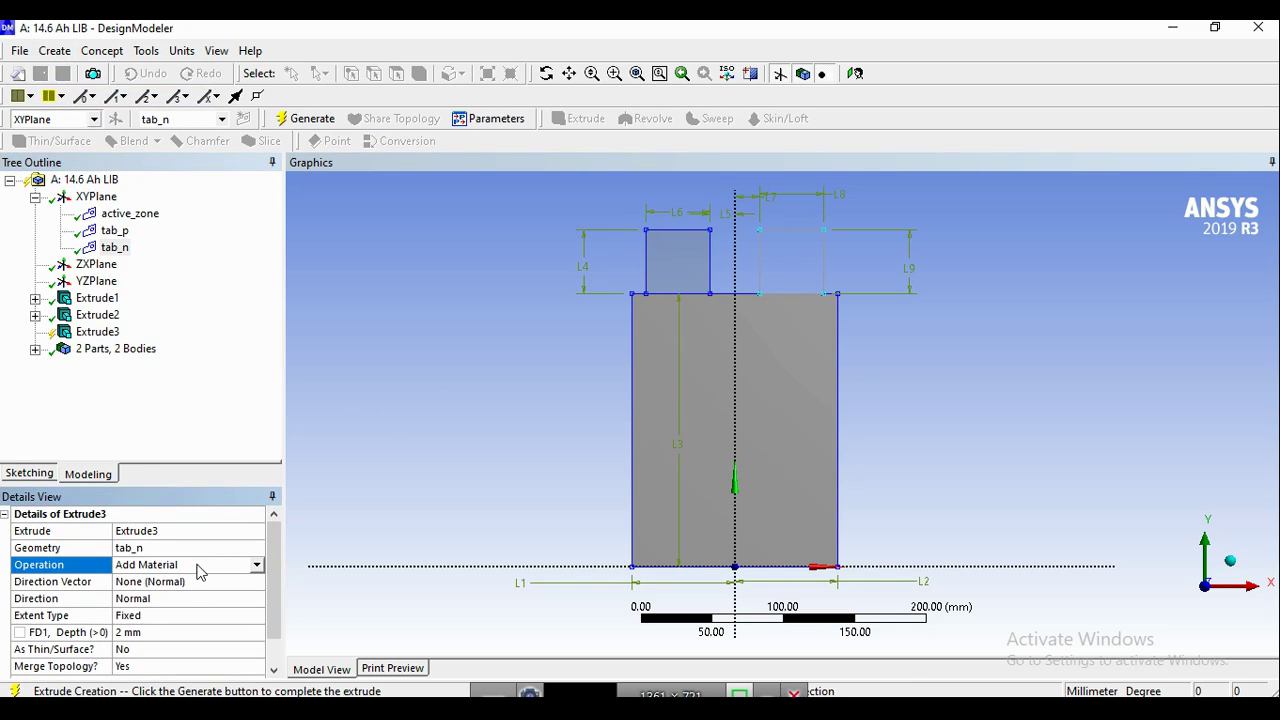
click(258, 567)
click(218, 586)
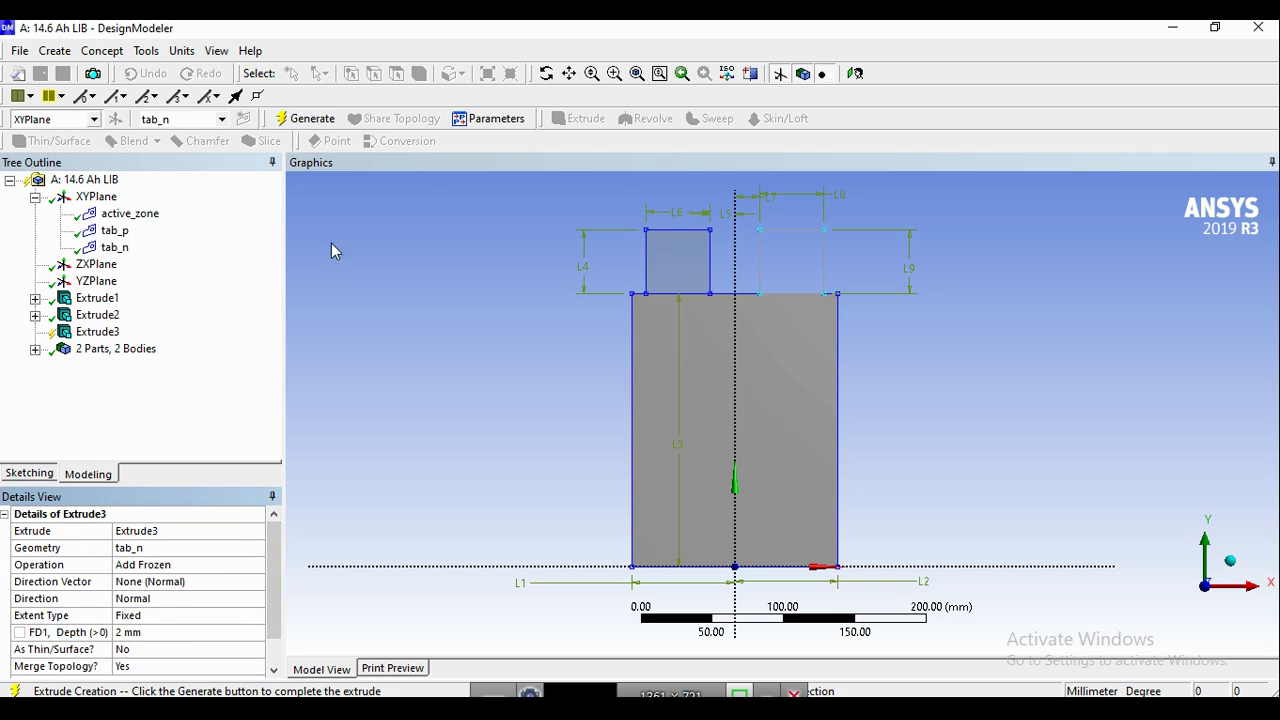
click(306, 118)
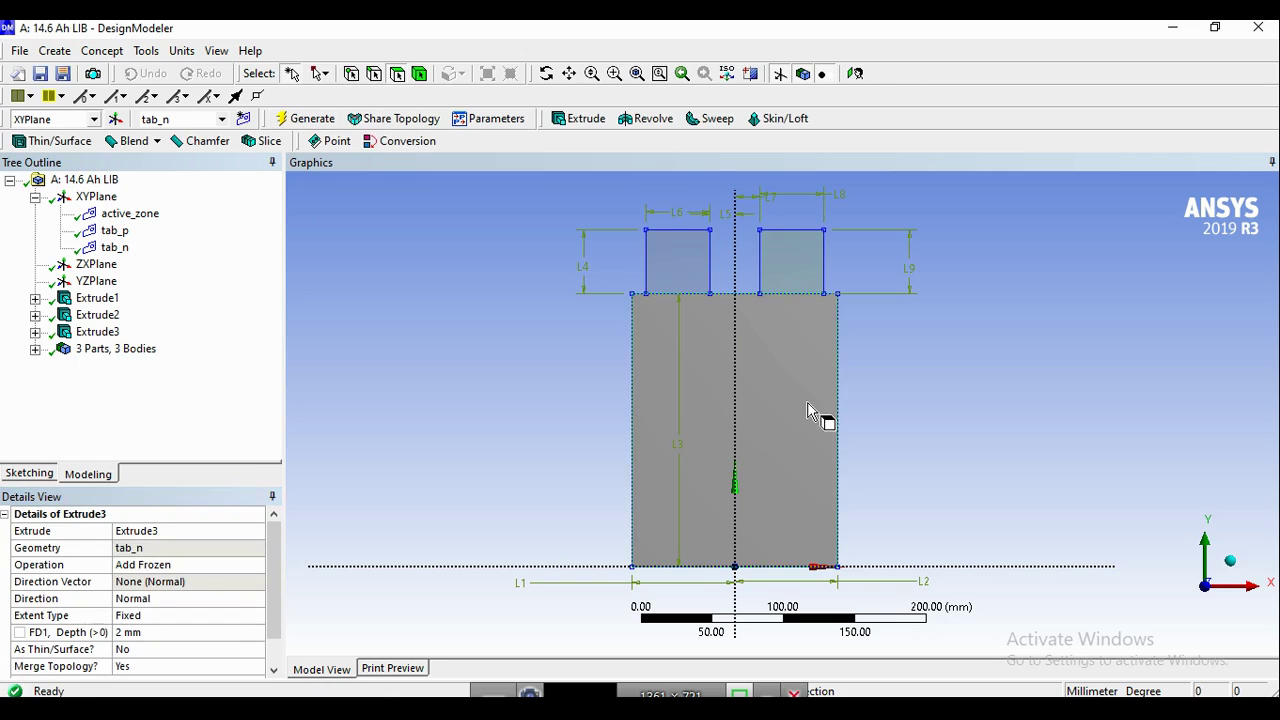
Step: Expand the 3 Parts, 3 Bodies list and orbit the model to an oblique view
scroll(905, 398, down, 2)
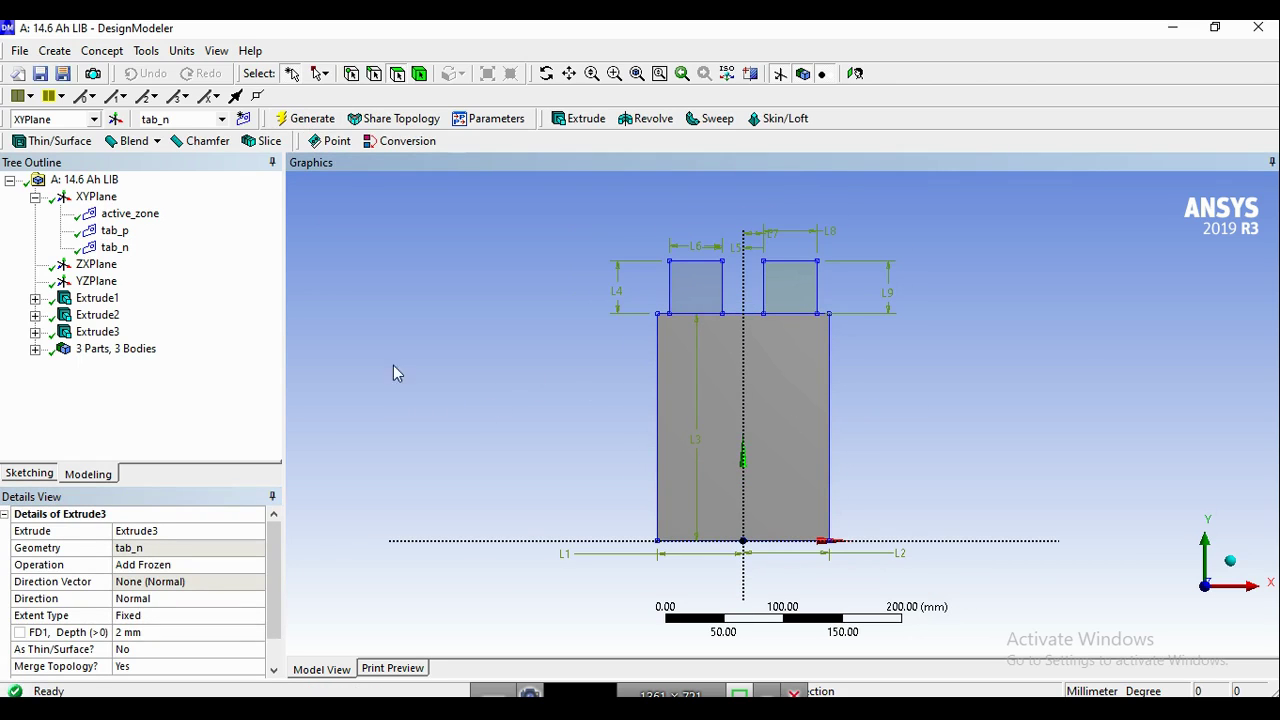
middle_drag(580, 432, 551, 457)
click(95, 475)
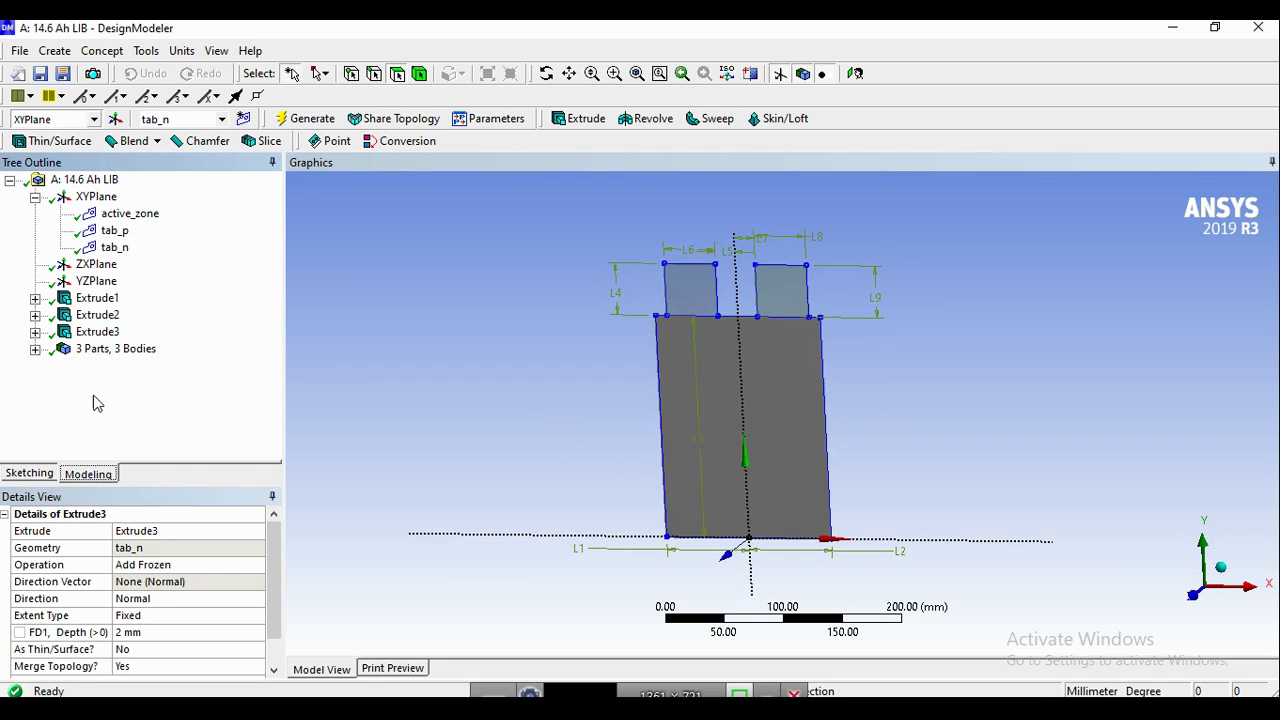
click(35, 349)
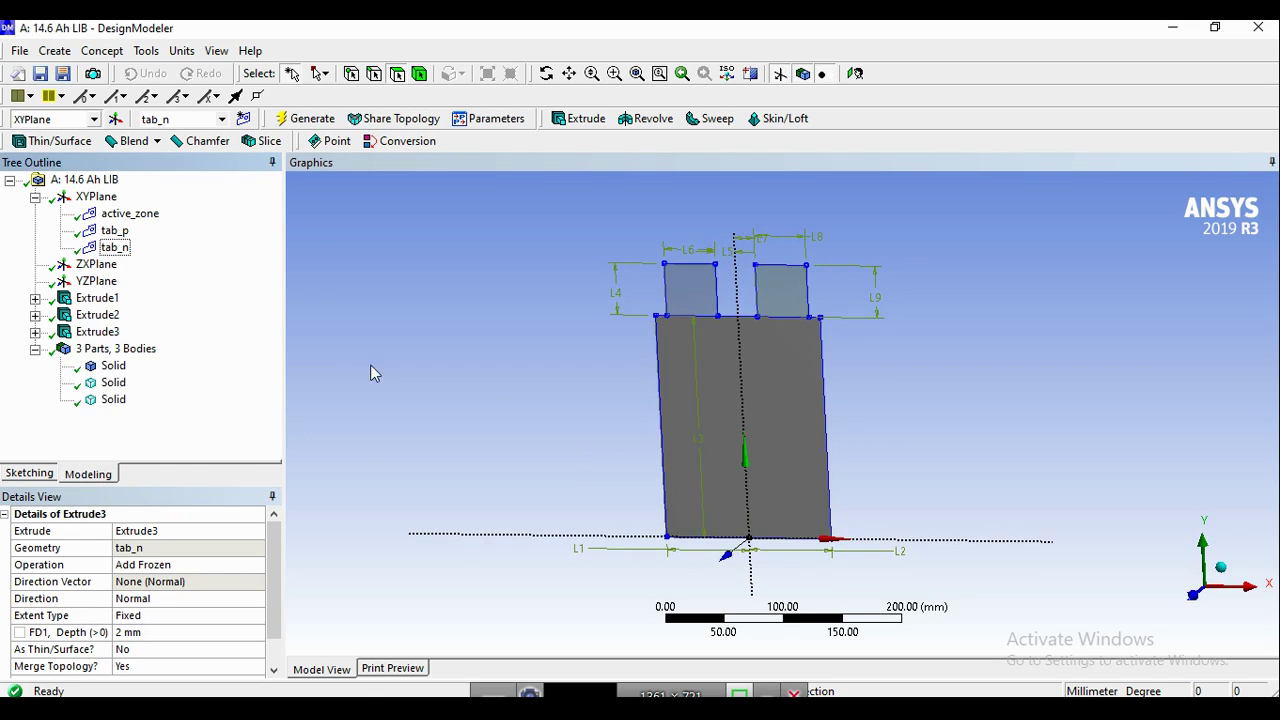
middle_drag(934, 340, 816, 341)
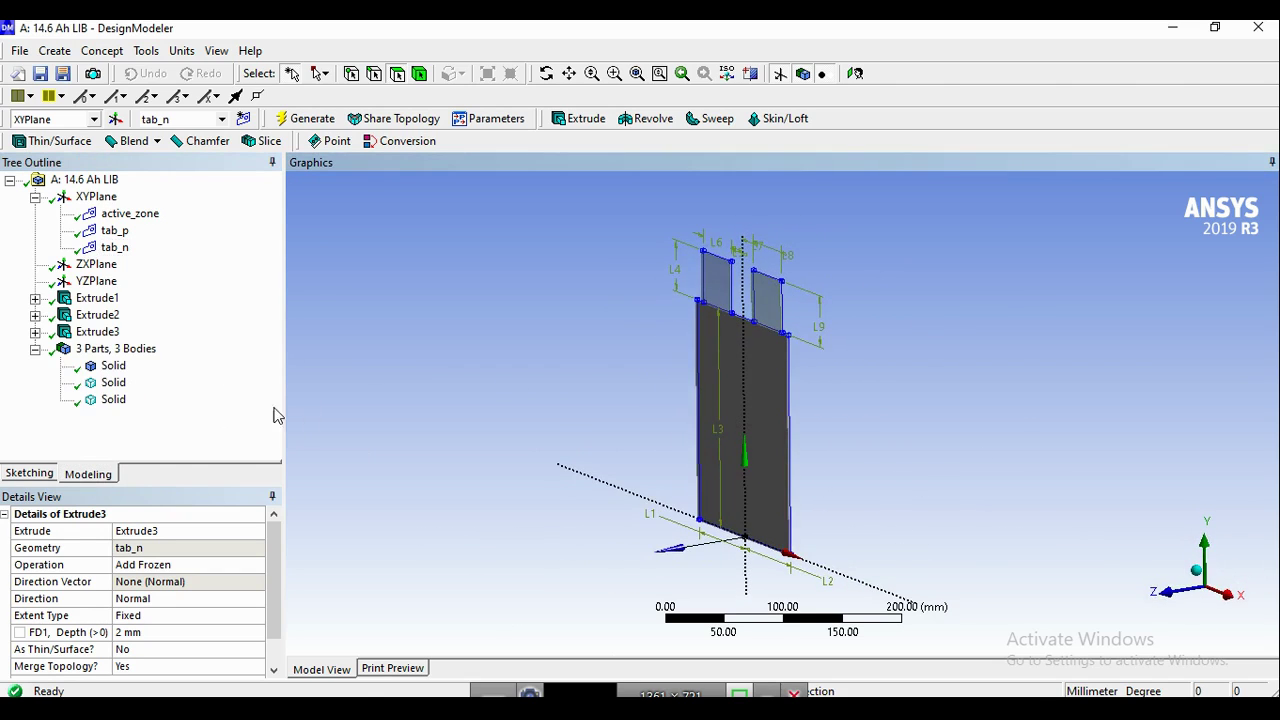
Step: Check each Solid's details: active zone at 55680 mm³, right tab at 4050 mm³
click(112, 366)
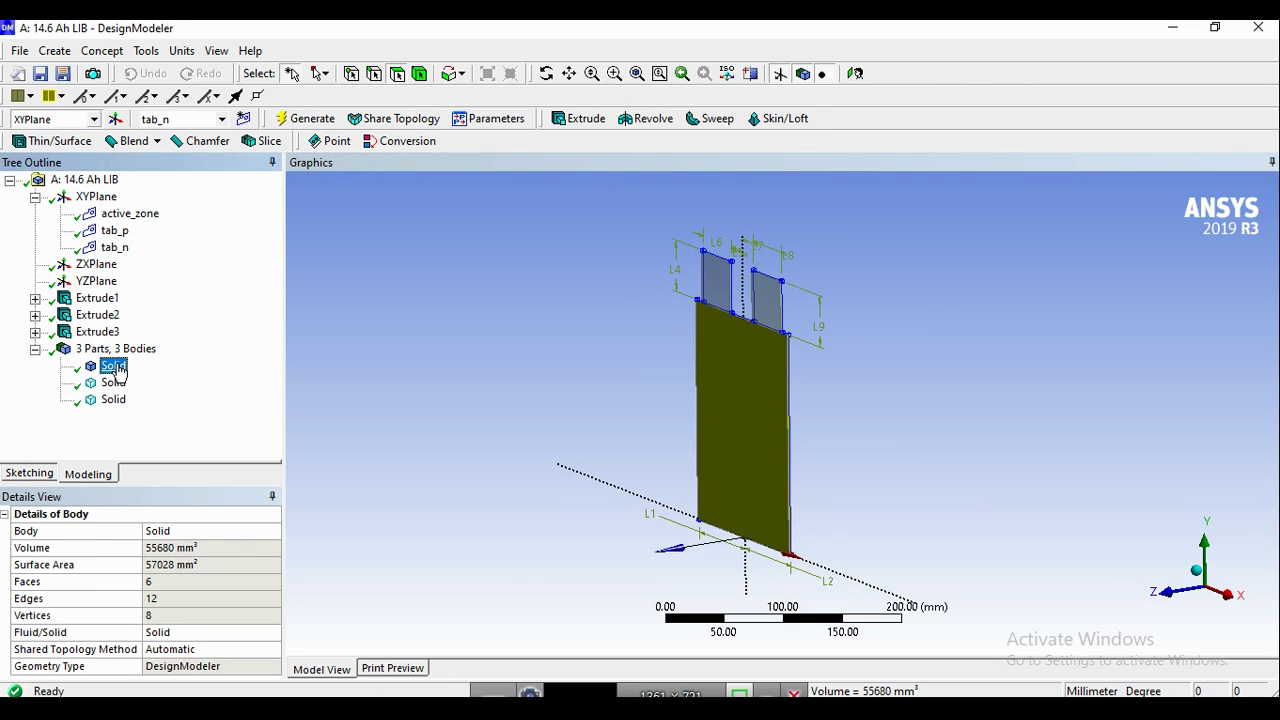
click(115, 383)
click(116, 400)
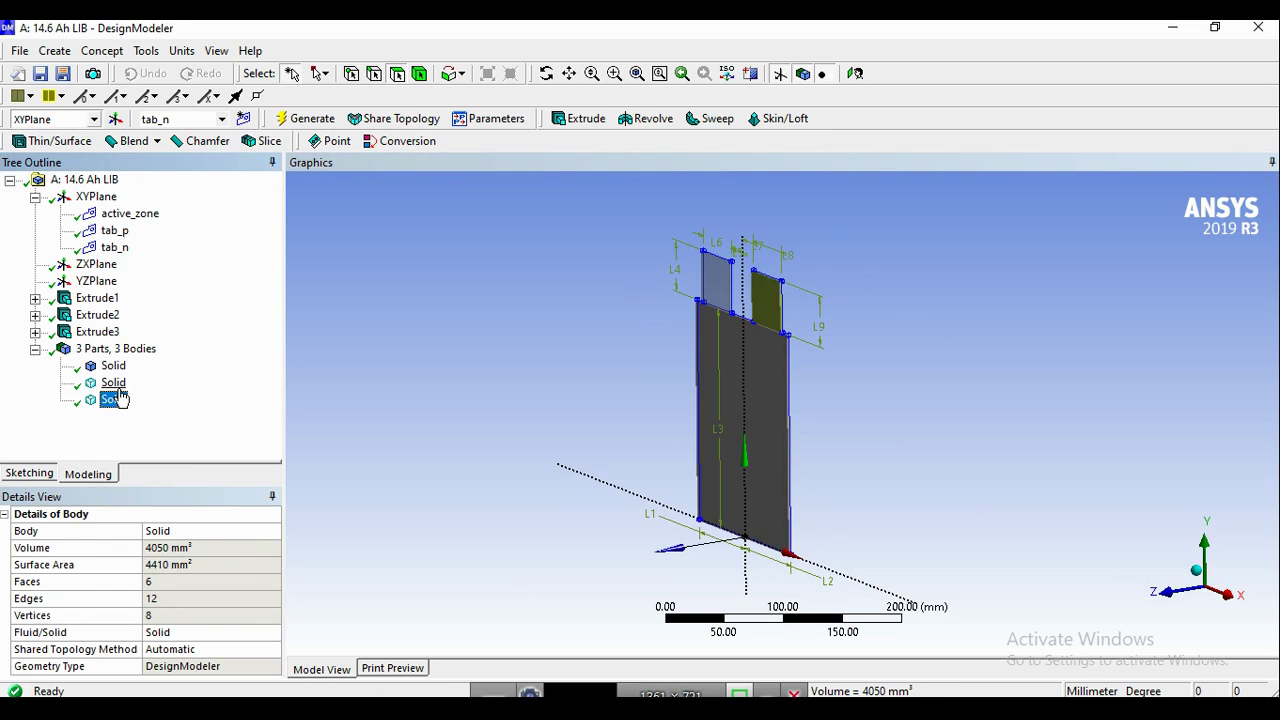
click(116, 384)
click(116, 399)
click(117, 389)
click(116, 400)
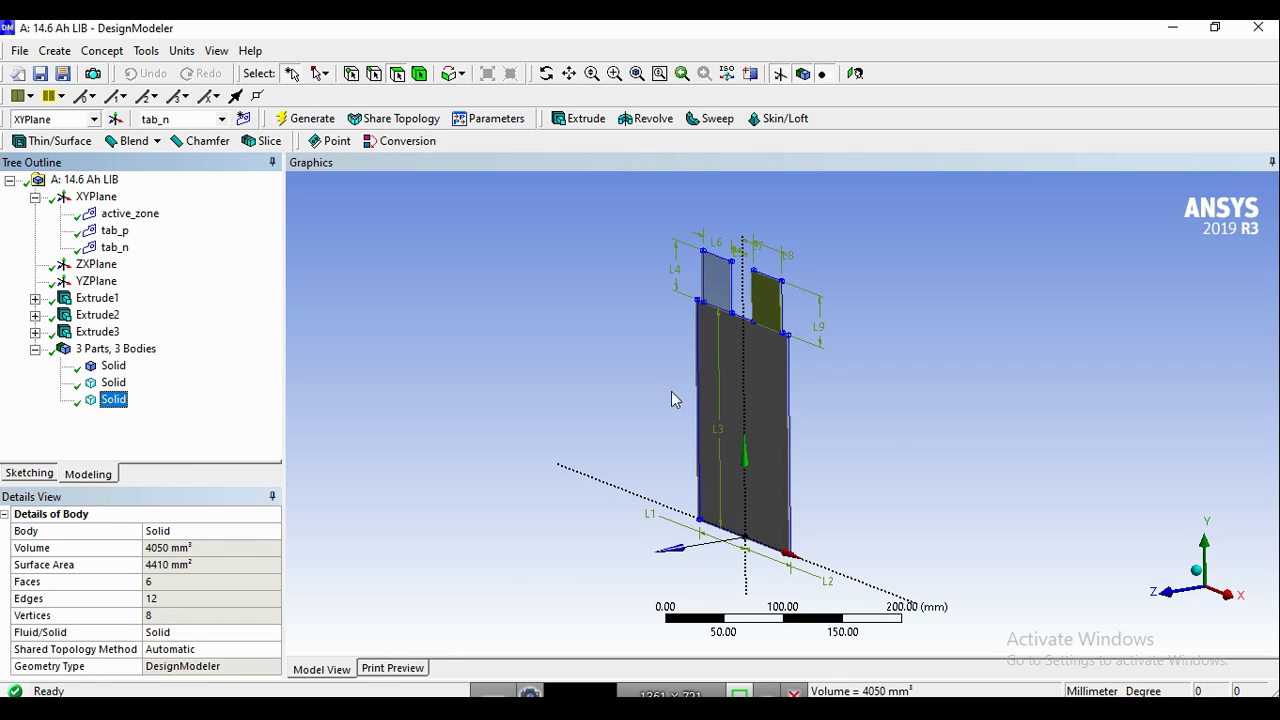